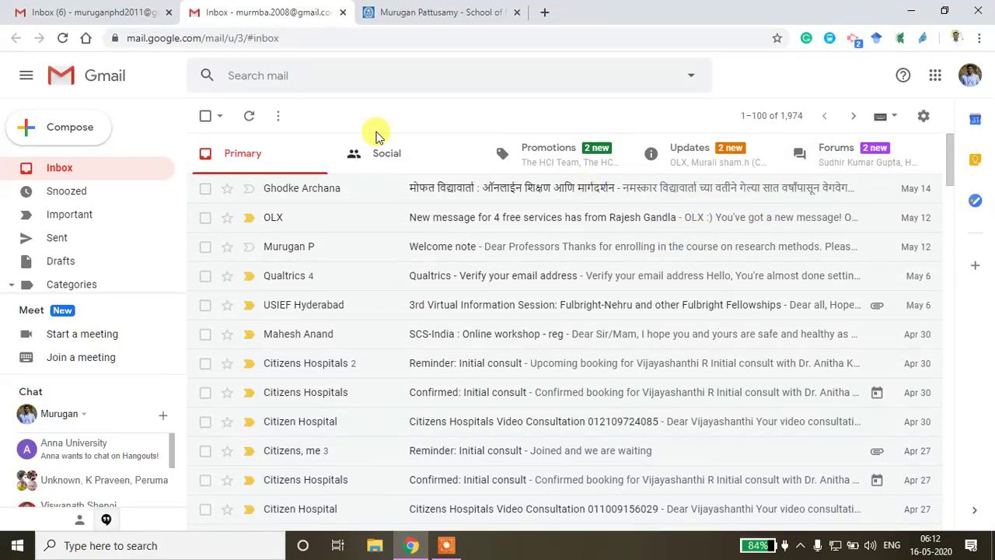
Step: Close the first inbox tab and bring up the Google apps launcher in Gmail
click(168, 13)
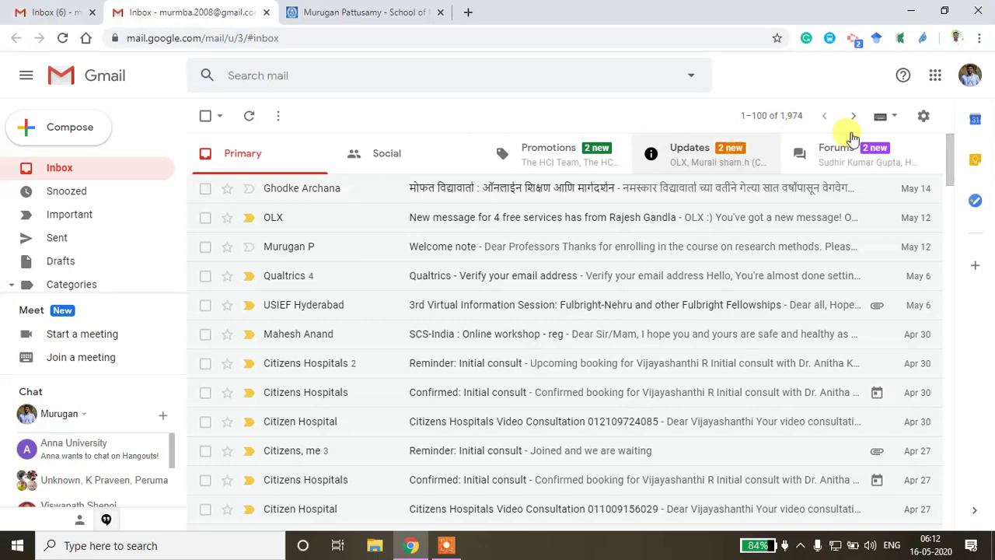
click(935, 75)
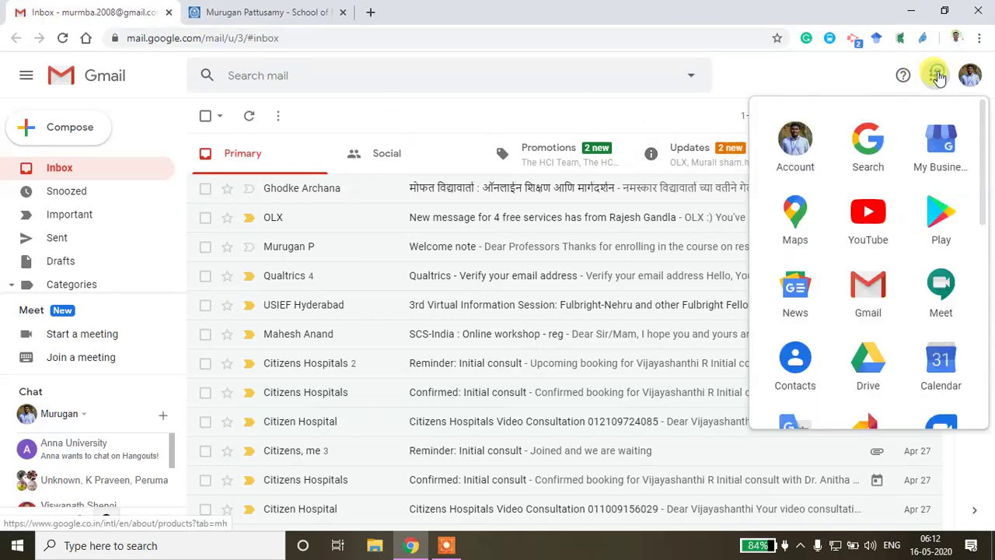
scroll(869, 311, down, 1)
Step: Open Google Drive and create a My Drive folder named 'Google Site' plus the owner's name
click(869, 310)
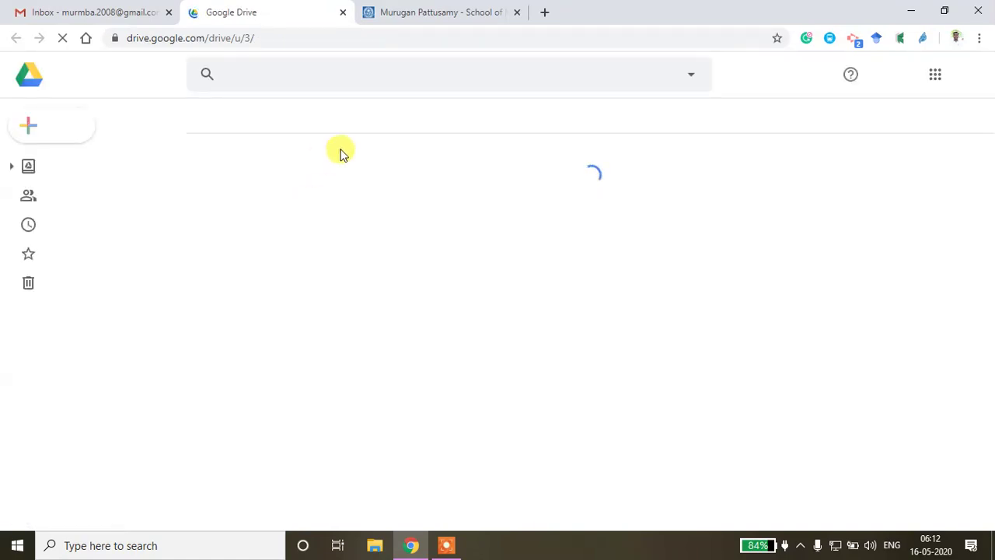
click(67, 131)
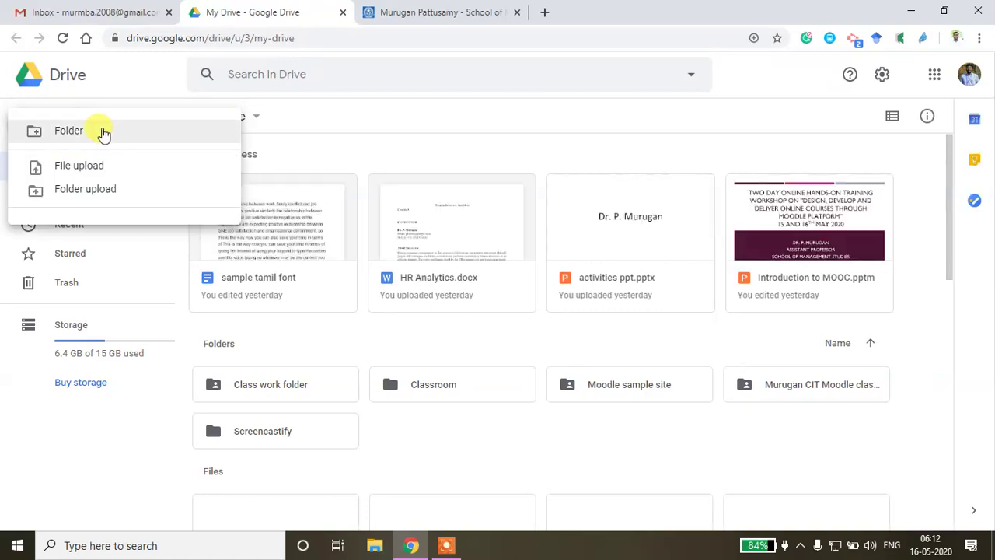
click(77, 132)
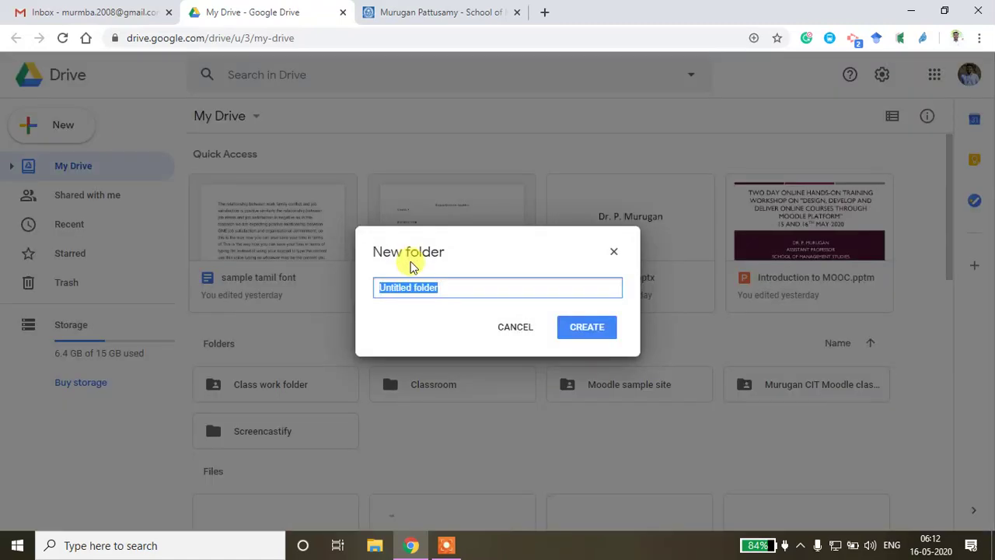
click(412, 266)
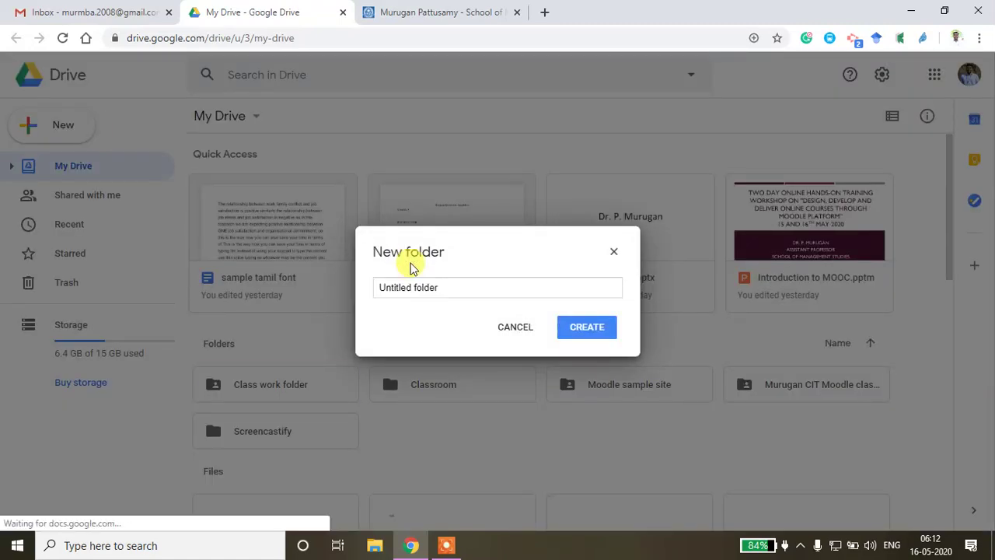
scroll(412, 267, down, 5)
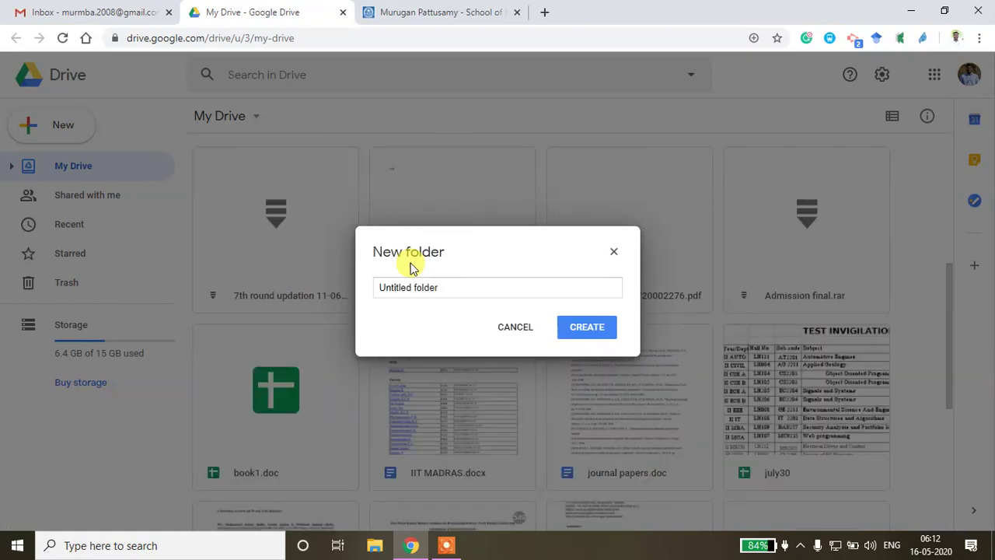
click(443, 287)
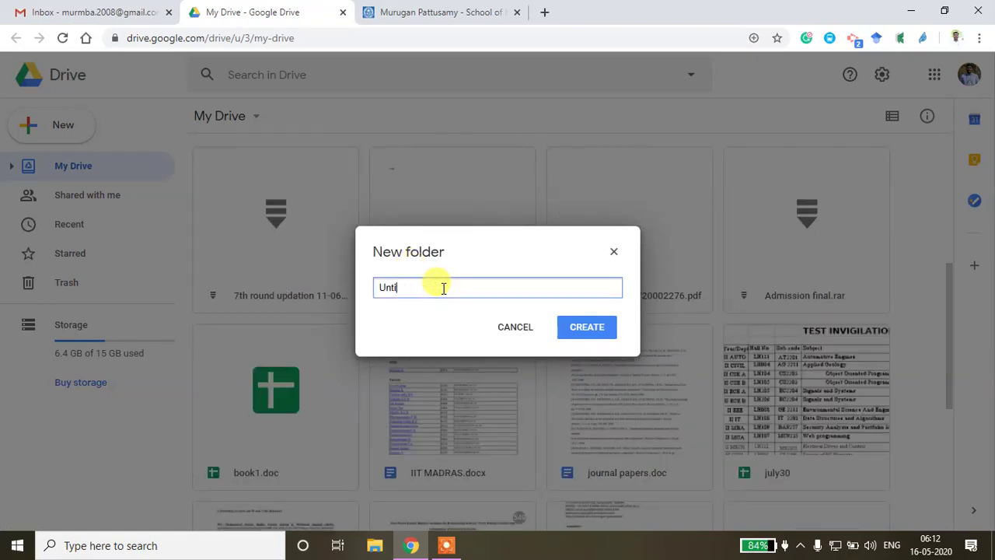
key(BackSpace)
key(BackSpace)
key(BackSpace)
key(BackSpace)
text(G)
text(oogle Site Murugan)
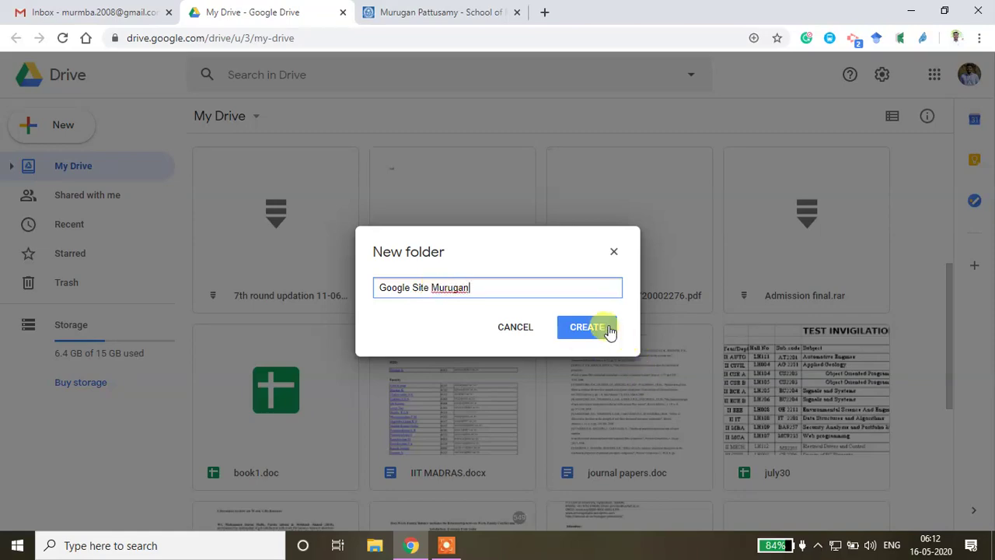
click(609, 331)
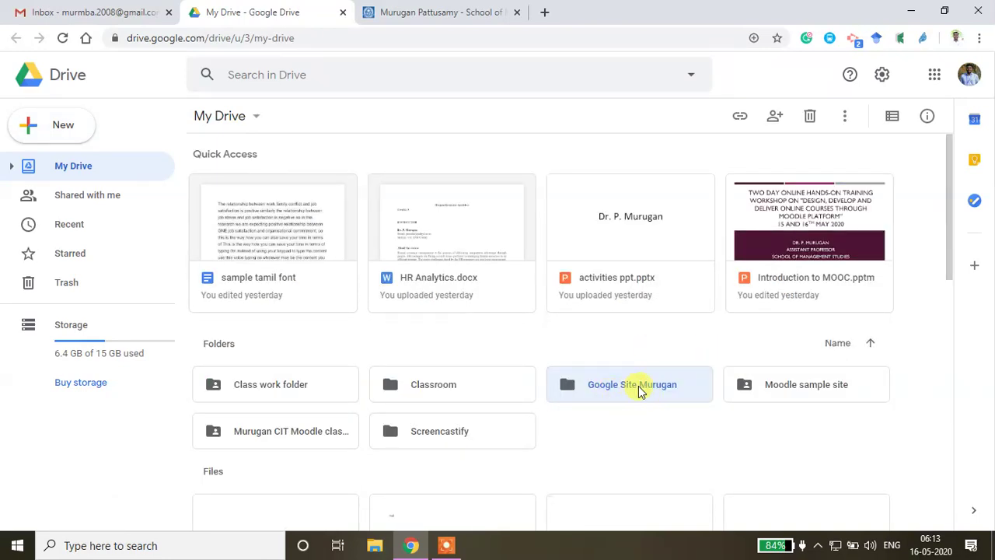
Step: Open the new folder and create a Google Site inside it via More > Google Sites
double_click(639, 387)
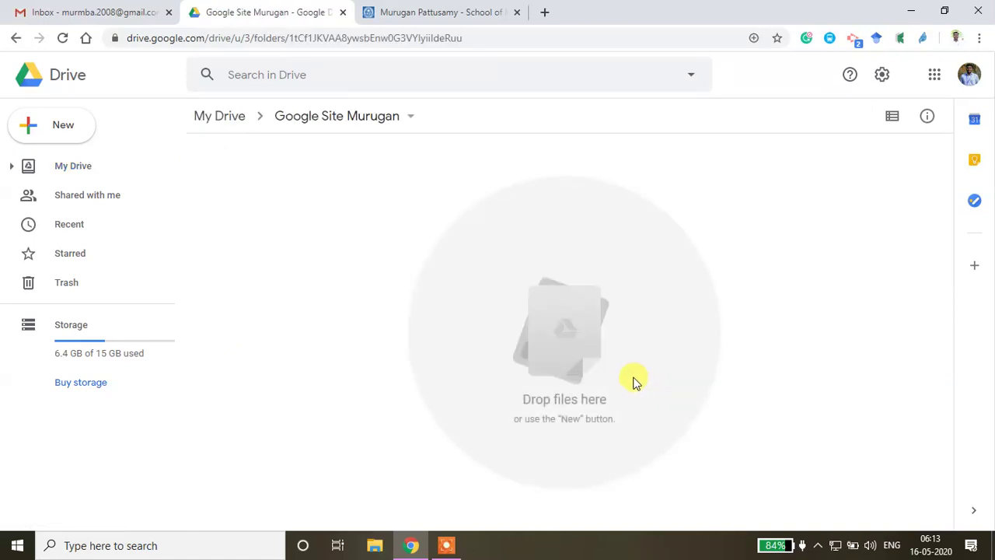
right_click(379, 241)
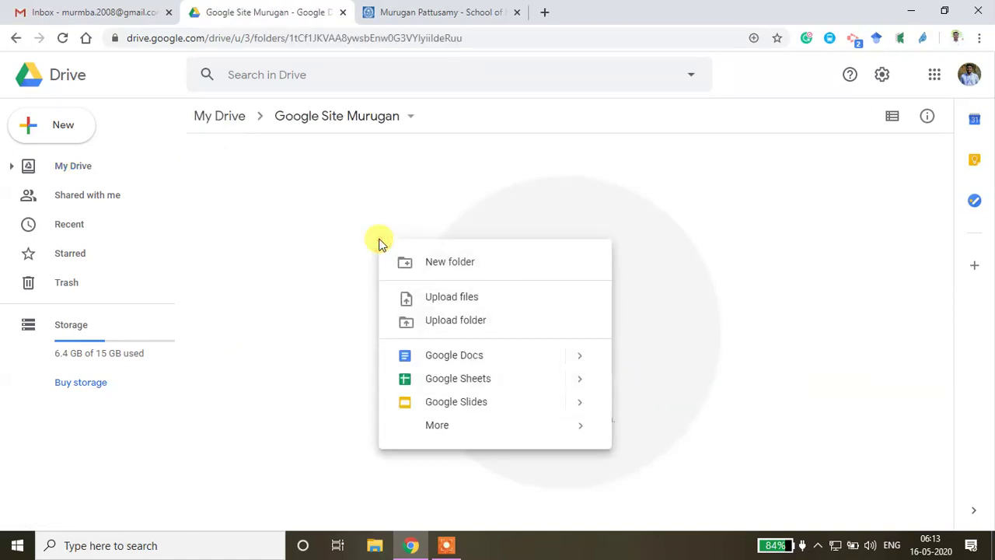
mouse_move(461, 432)
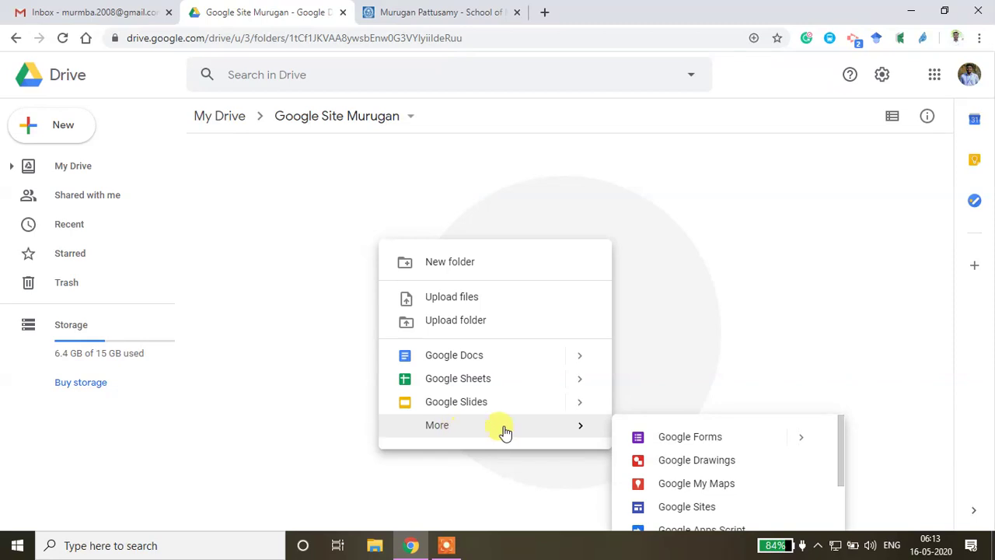
click(688, 511)
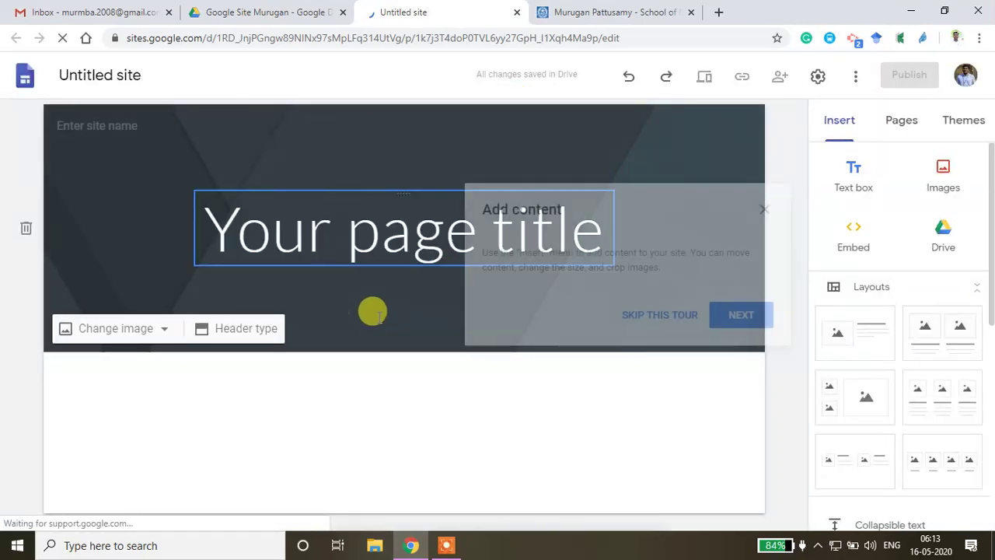
Step: Dismiss the tour and replace the 'Your page title' placeholder with the doctor's name
click(763, 210)
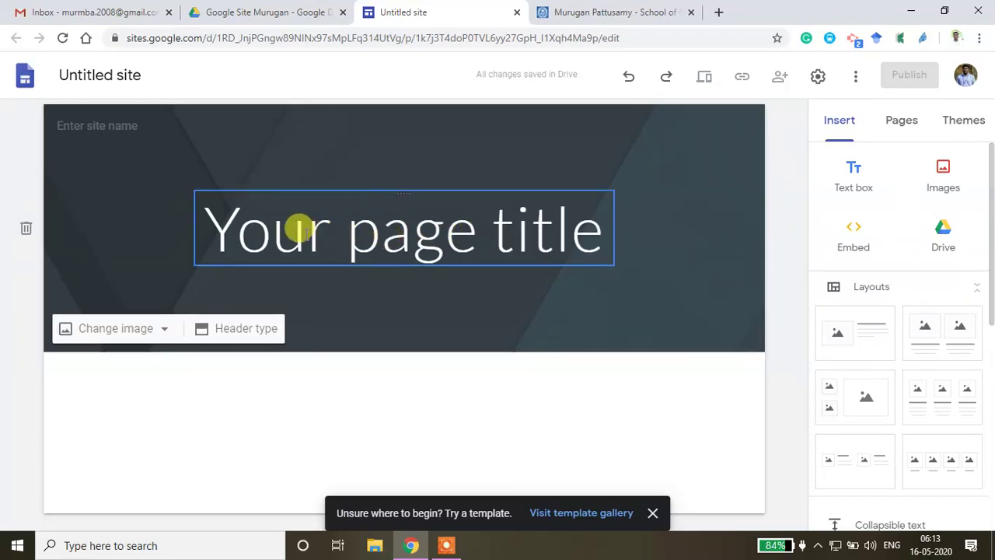
click(298, 228)
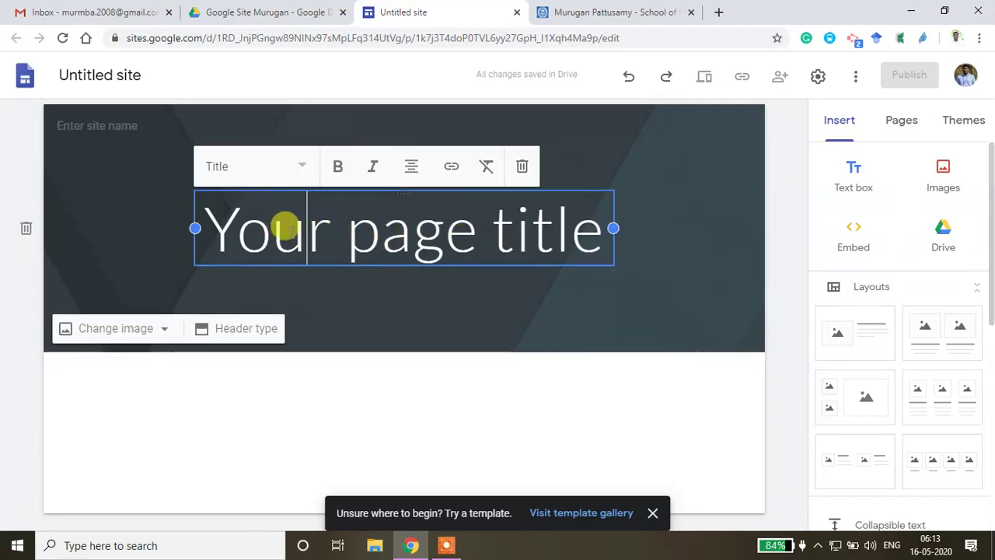
key(BackSpace)
key(BackSpace)
key(BackSpace)
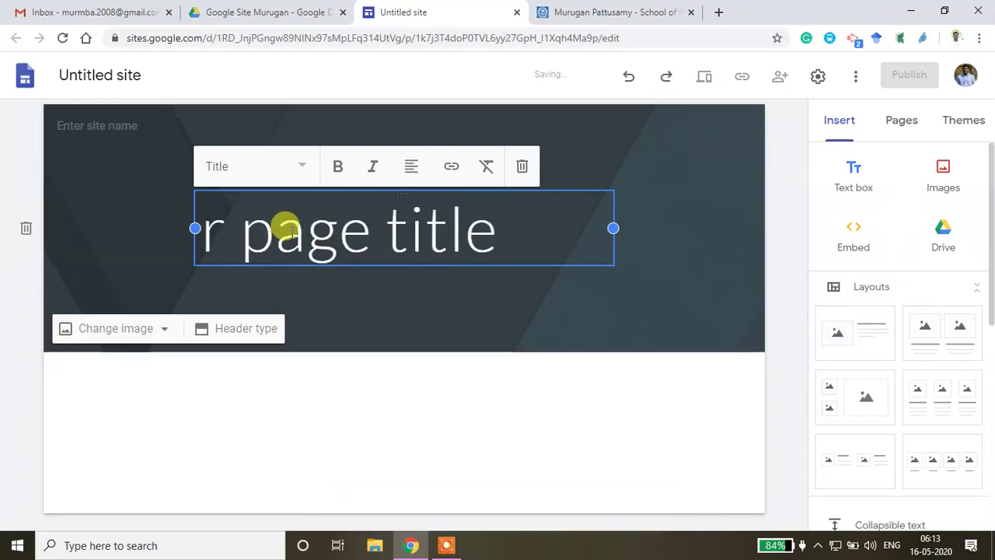
key(Delete)
key(Delete)
key(Delete)
key(Delete)
key(Delete)
key(Delete)
key(Delete)
key(Delete)
key(Delete)
key(Delete)
key(Delete)
key(Delete)
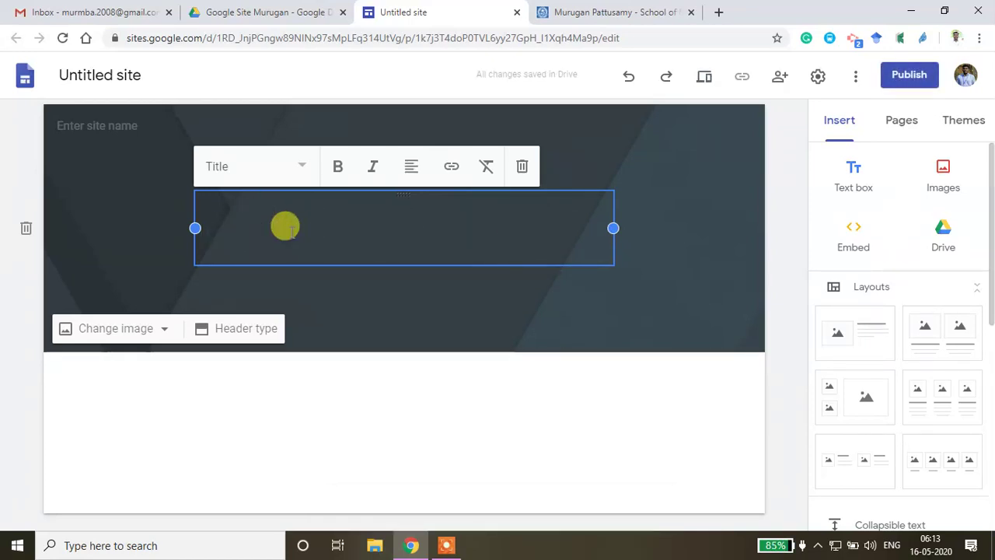
text(Dr. )
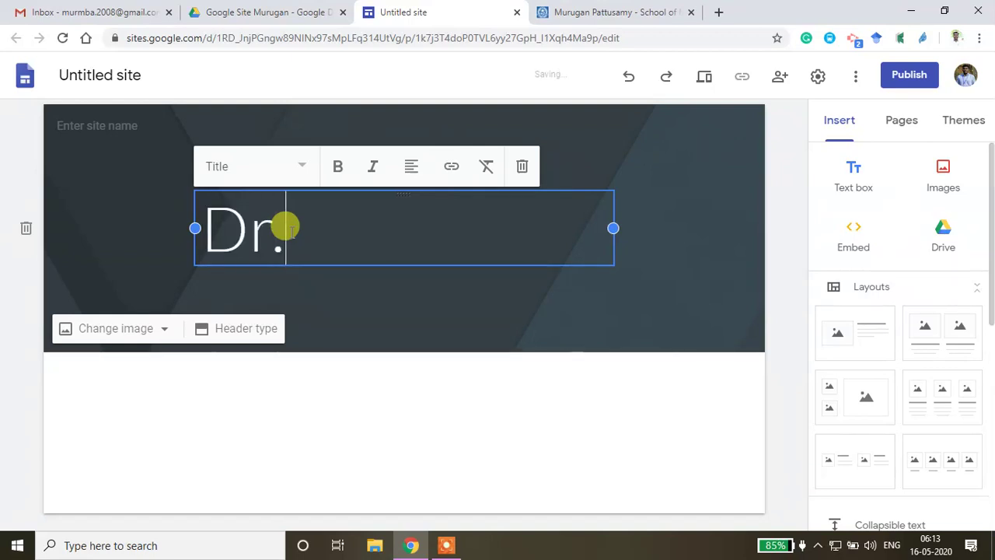
text(P. Murug)
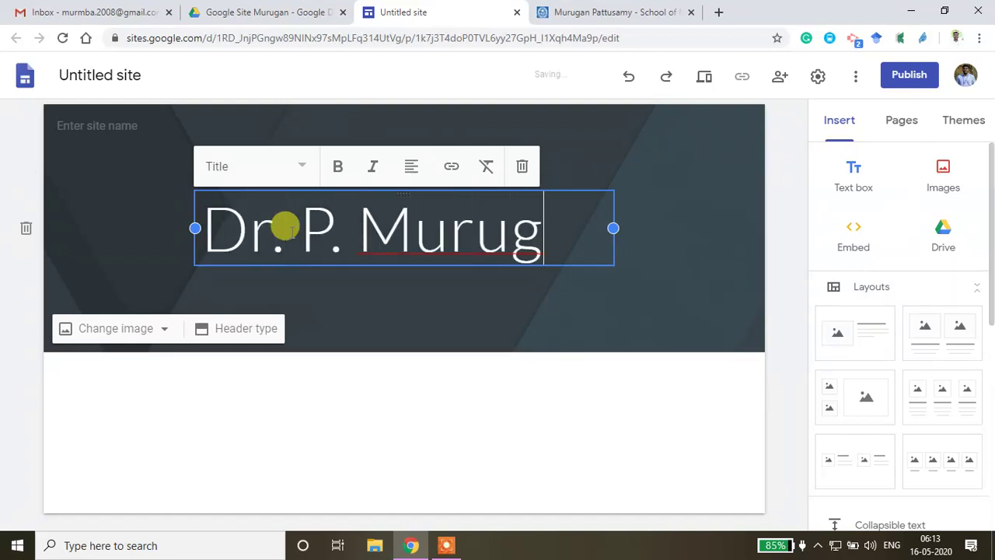
text(an)
Step: Try the Heading style, revert to Title, and widen the title box so the name fits one line
triple_click(285, 225)
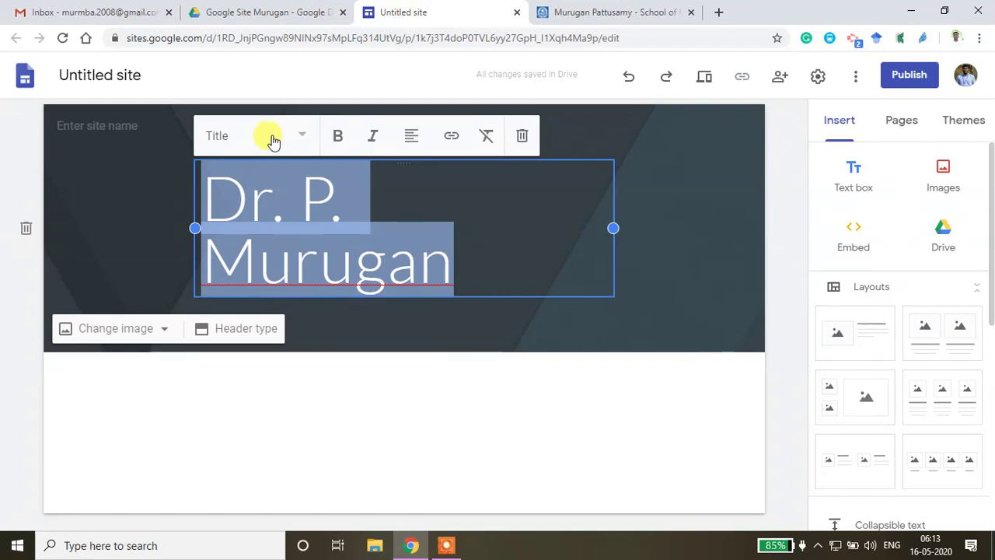
click(301, 140)
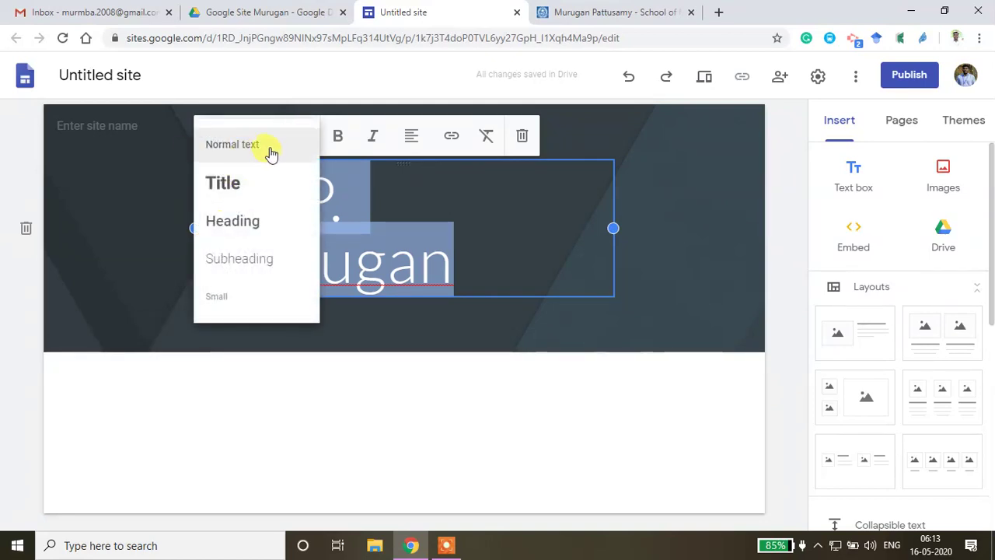
click(233, 222)
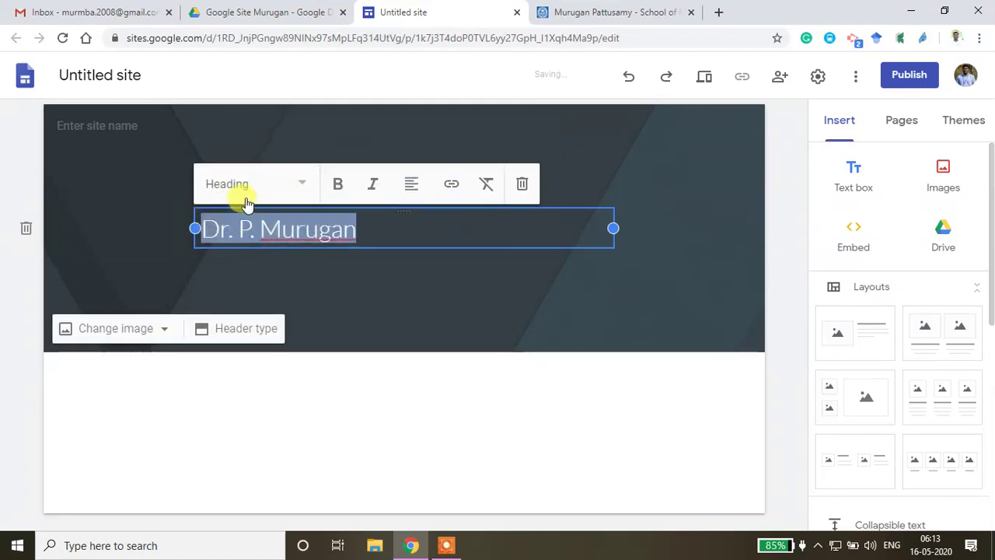
click(297, 187)
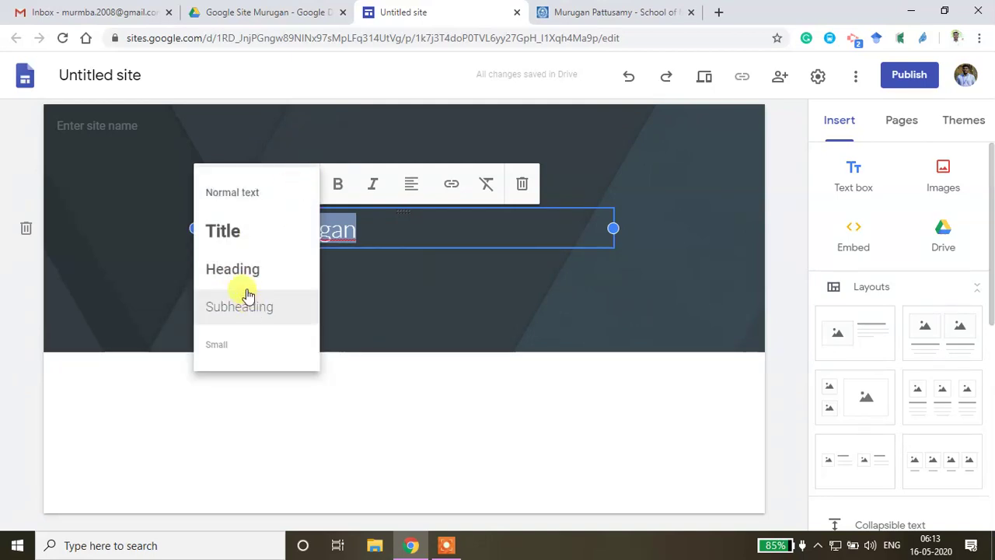
click(236, 231)
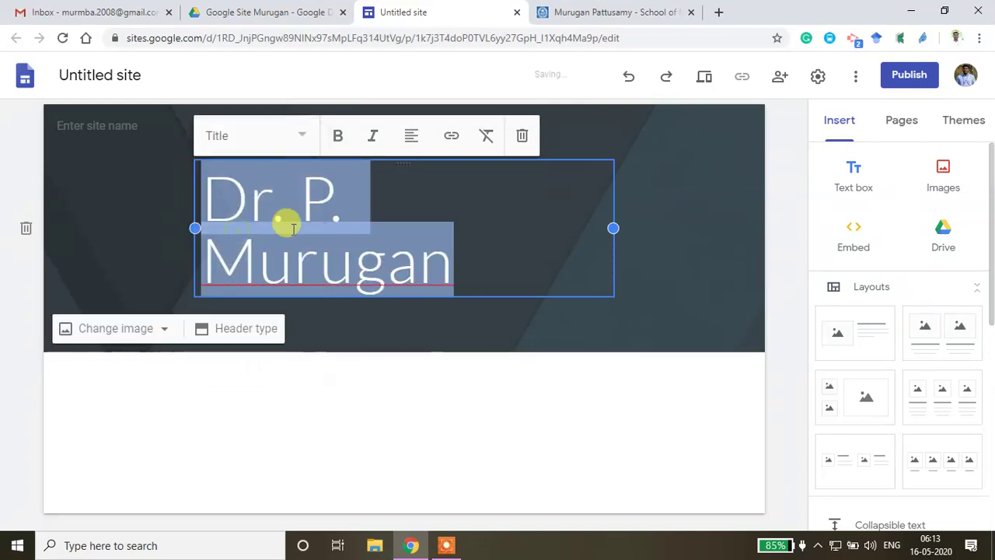
click(614, 226)
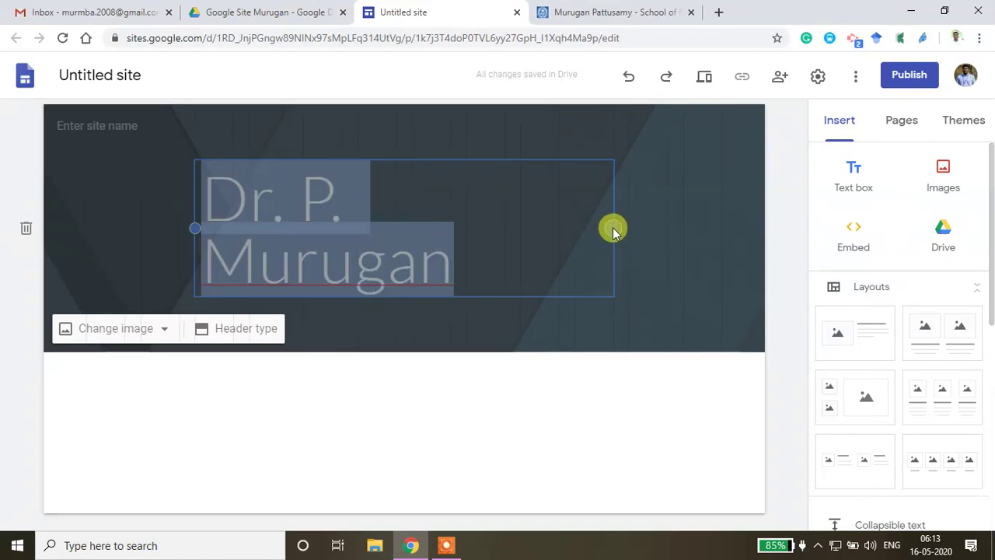
drag(613, 231, 684, 222)
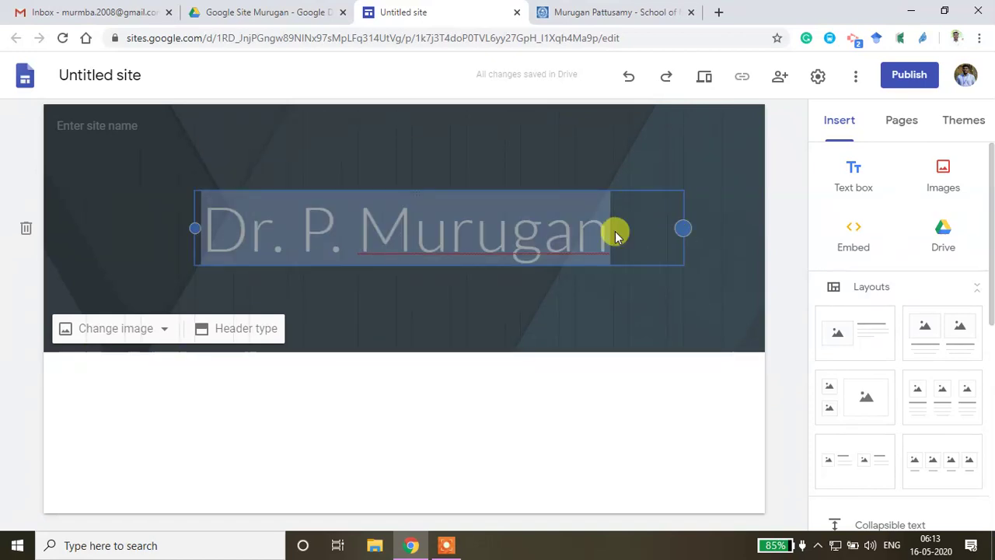
click(432, 287)
Step: Select the entire title text and make it bold
click(377, 230)
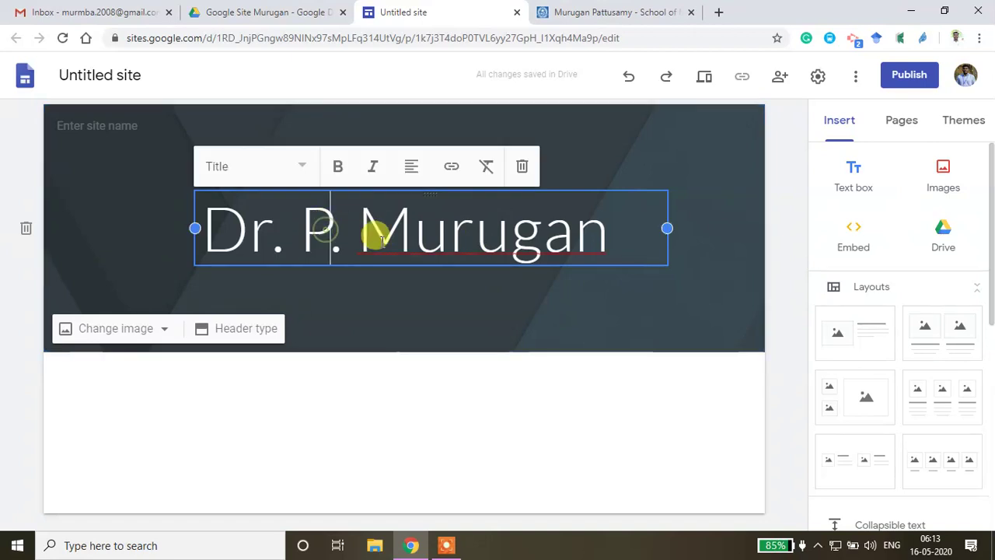
click(339, 166)
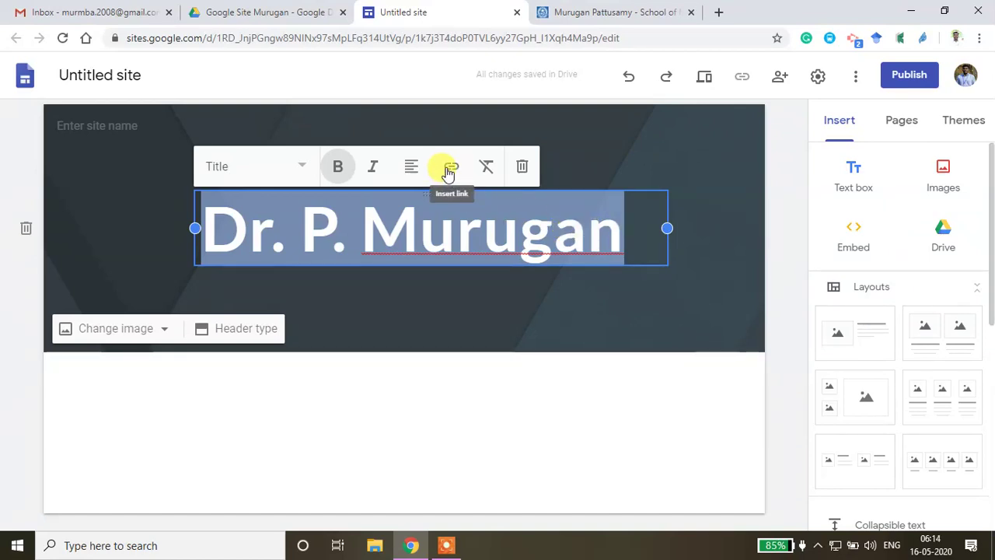
click(486, 171)
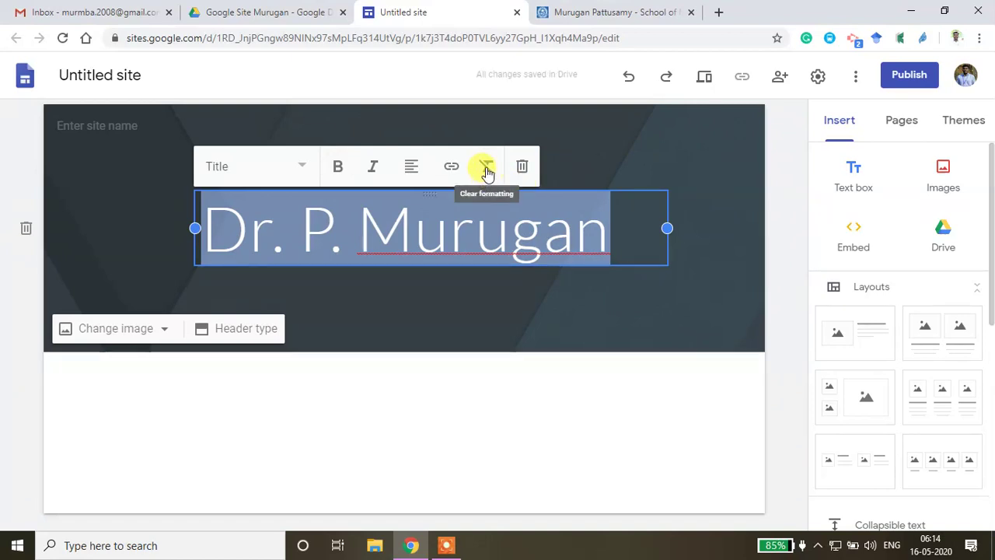
click(605, 230)
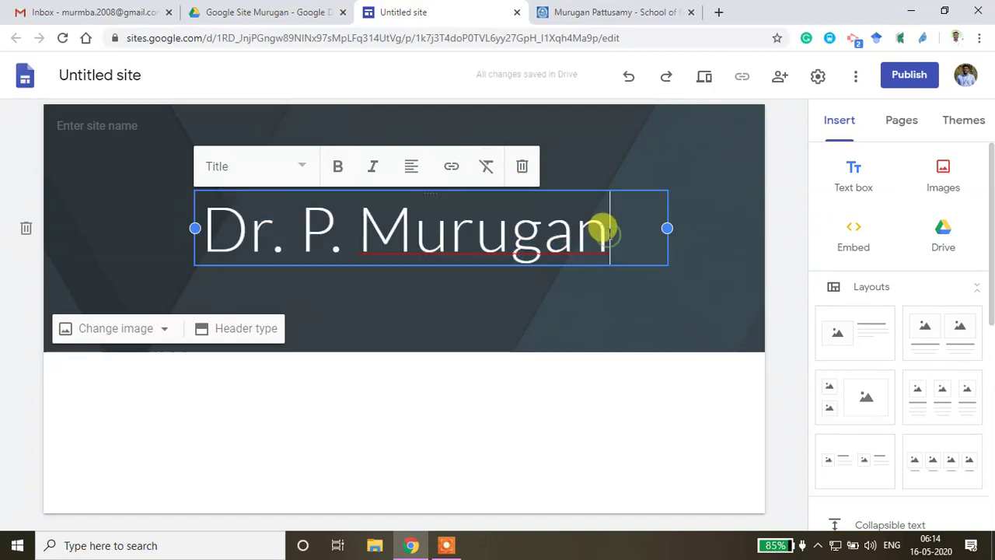
drag(605, 230, 191, 225)
click(337, 166)
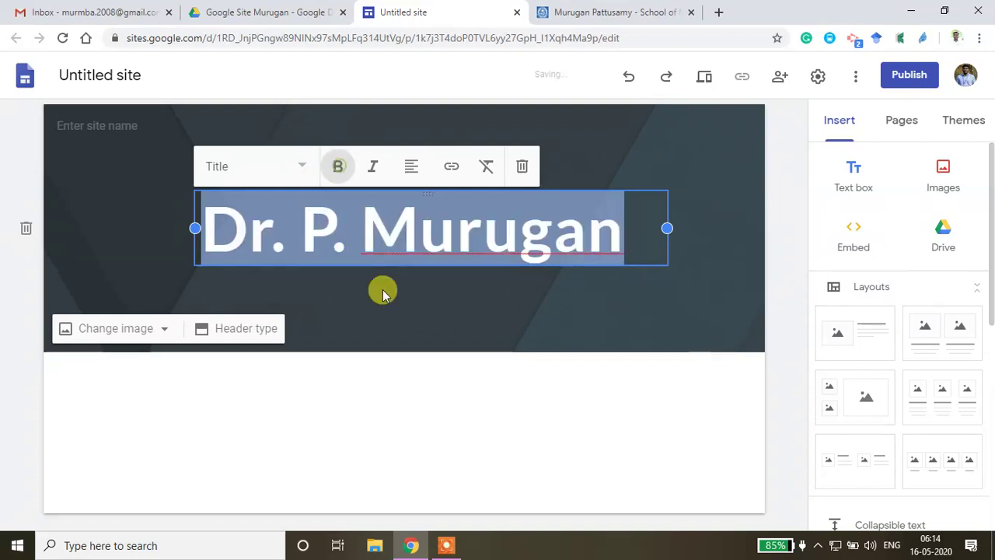
click(450, 316)
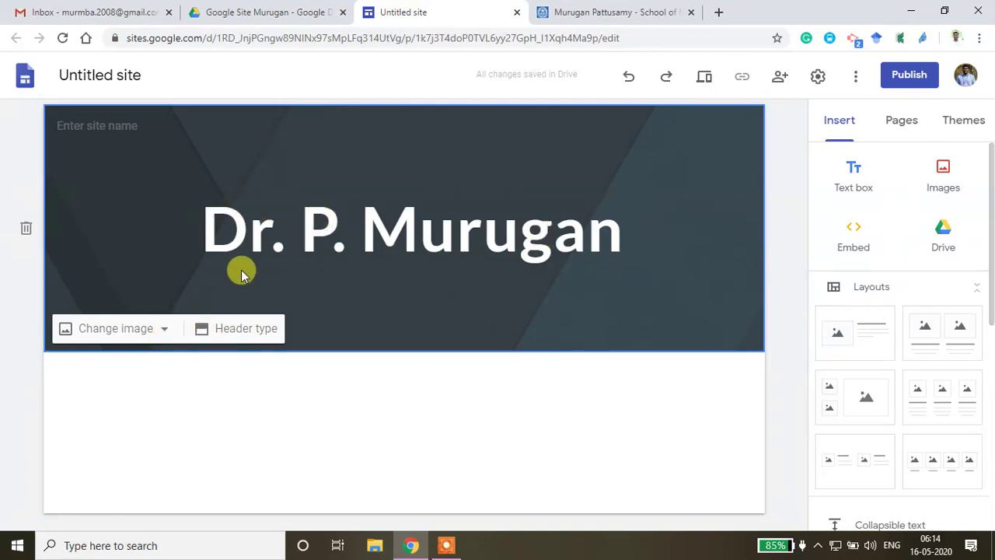
Step: Open the header image picker and search the web for education images
click(167, 330)
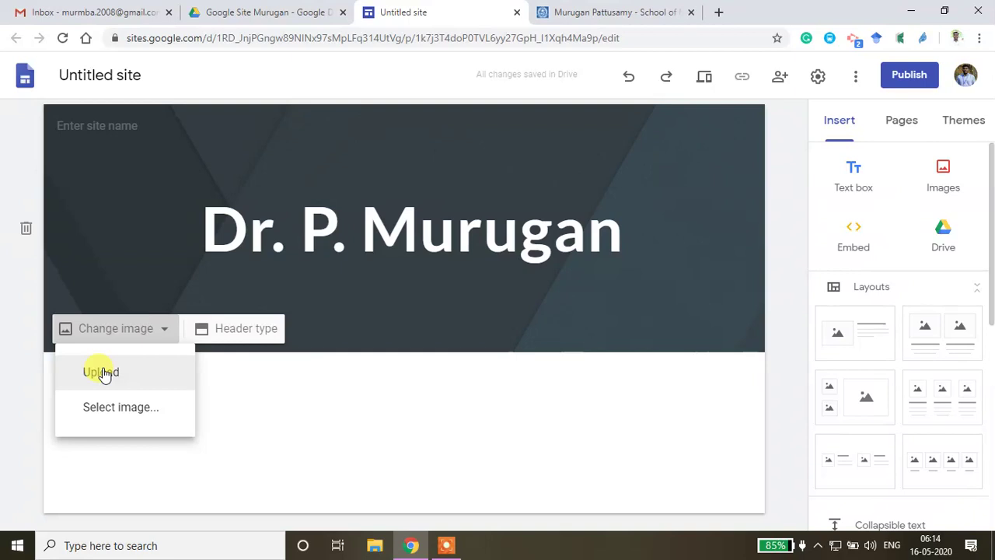
click(117, 407)
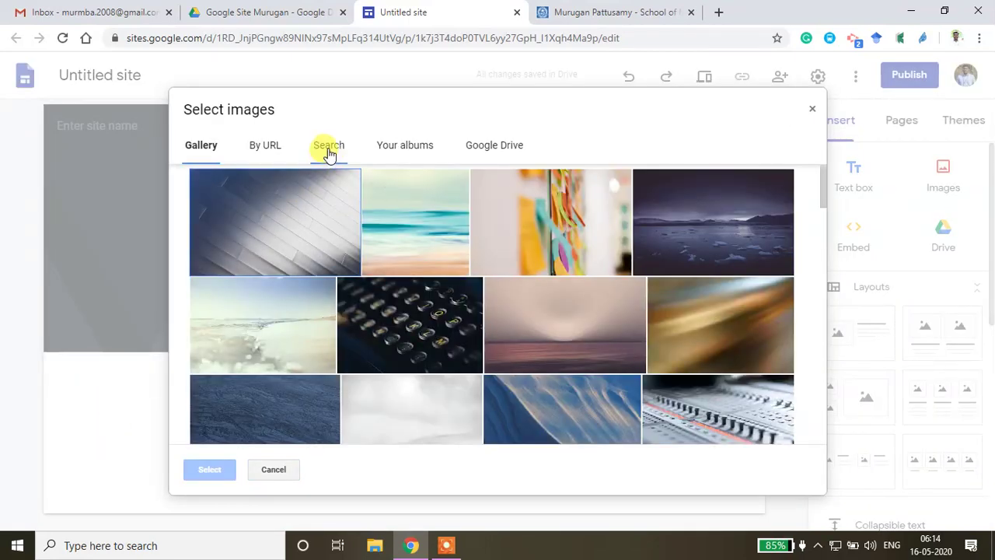
click(329, 154)
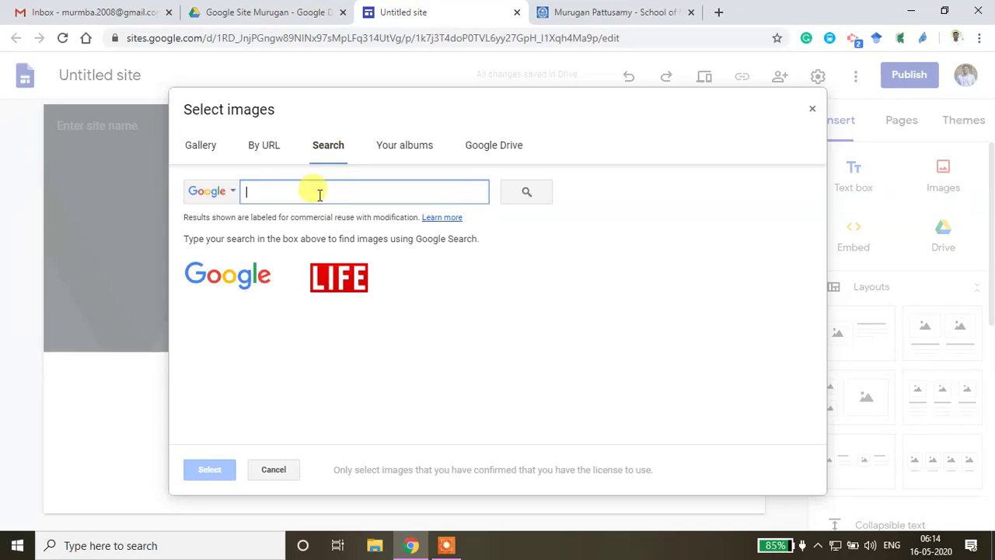
click(235, 193)
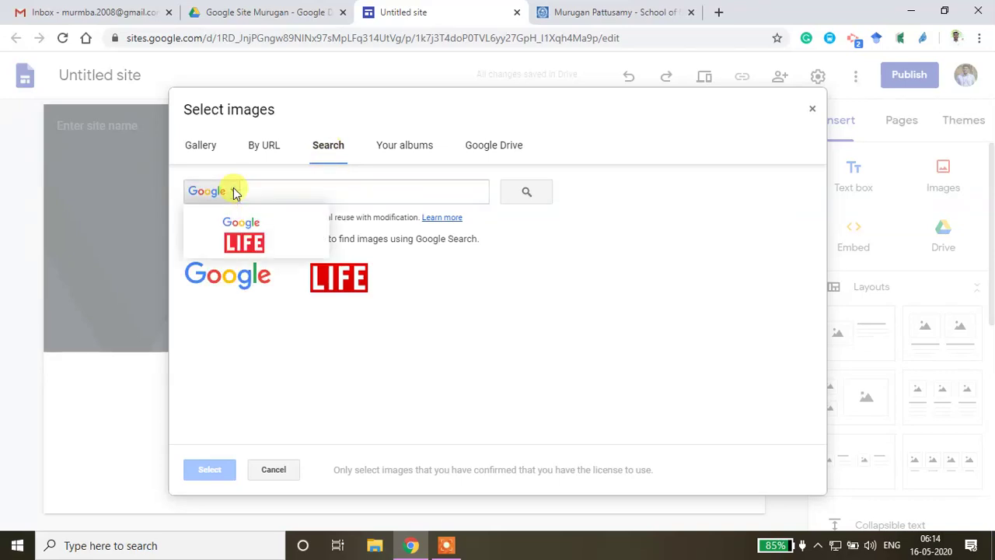
click(292, 189)
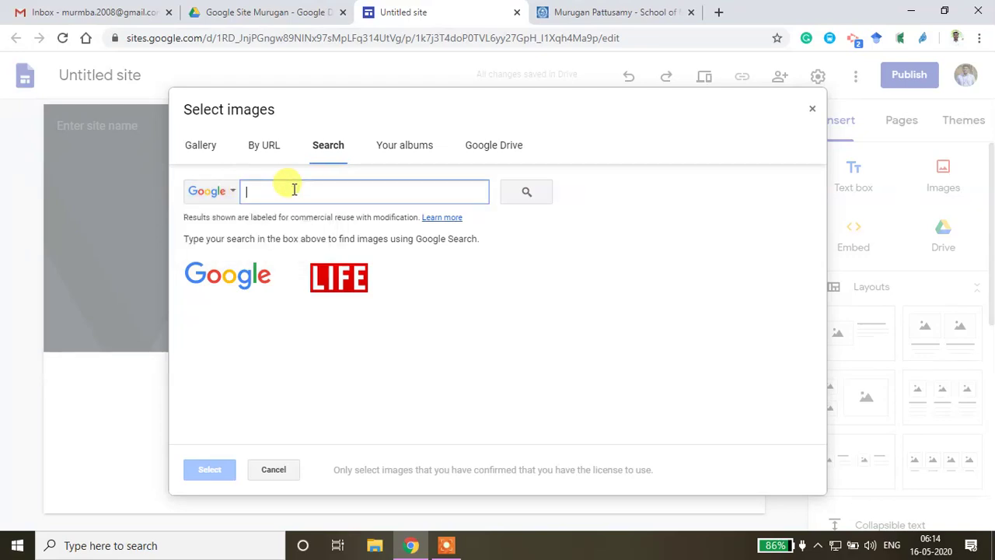
text(education)
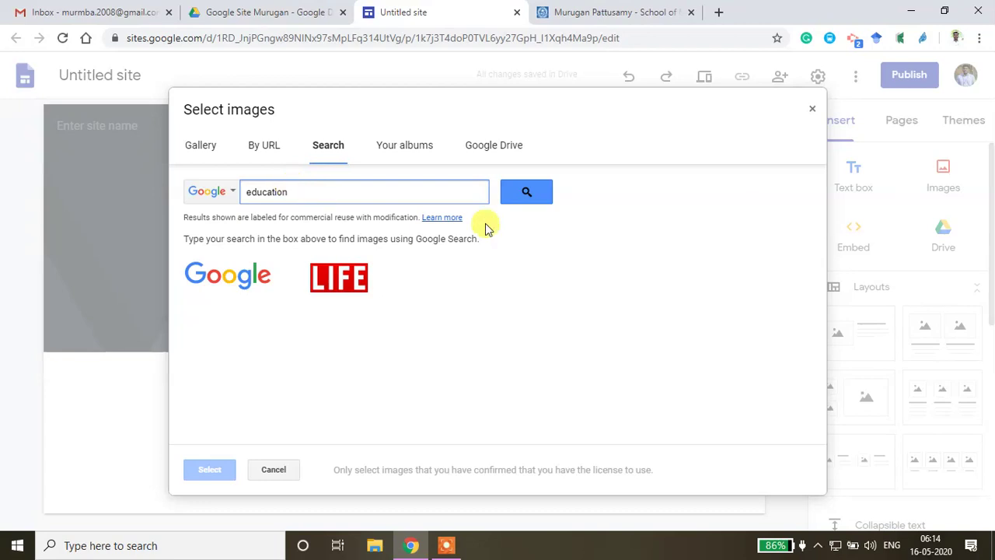
click(540, 194)
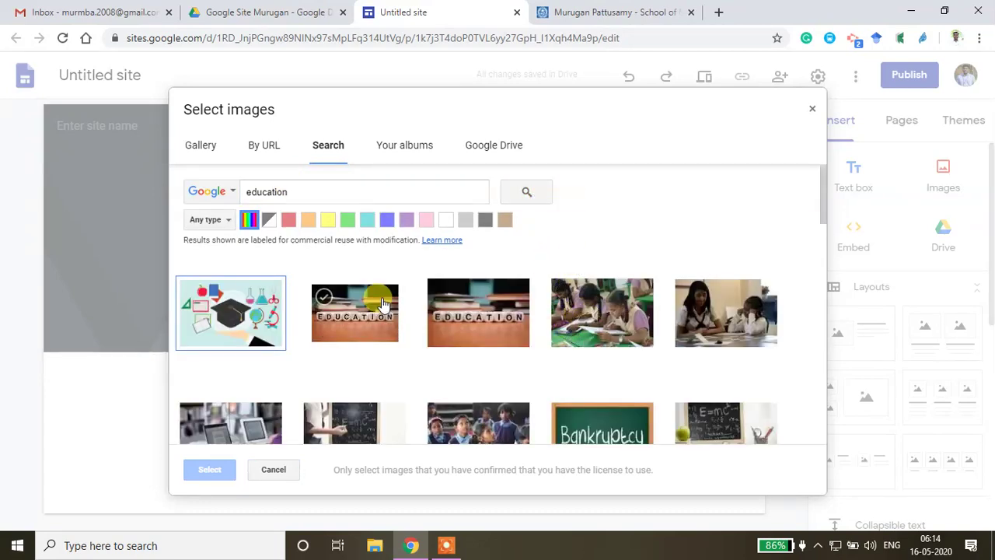
scroll(378, 311, down, 2)
scroll(379, 310, down, 2)
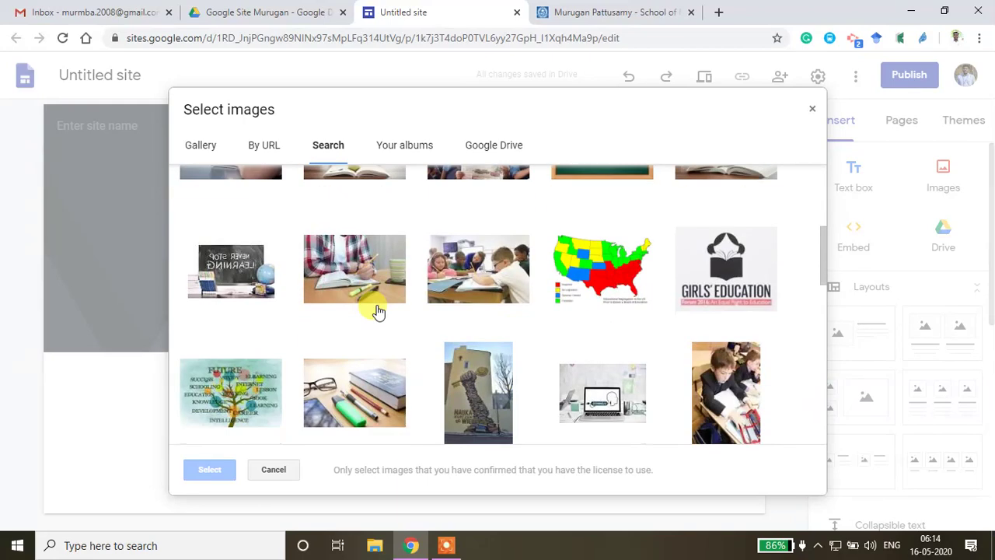
scroll(378, 311, down, 7)
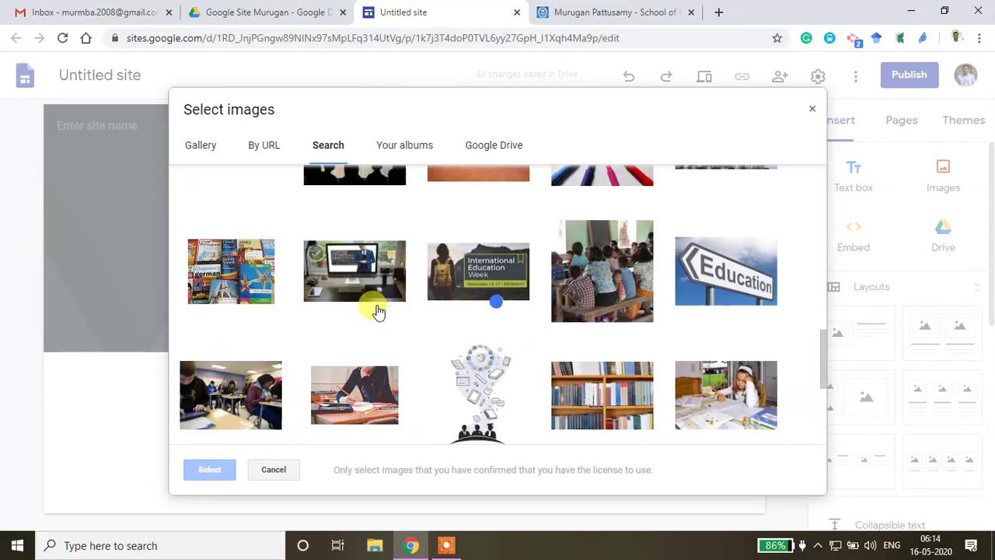
scroll(379, 311, down, 2)
scroll(377, 304, up, 12)
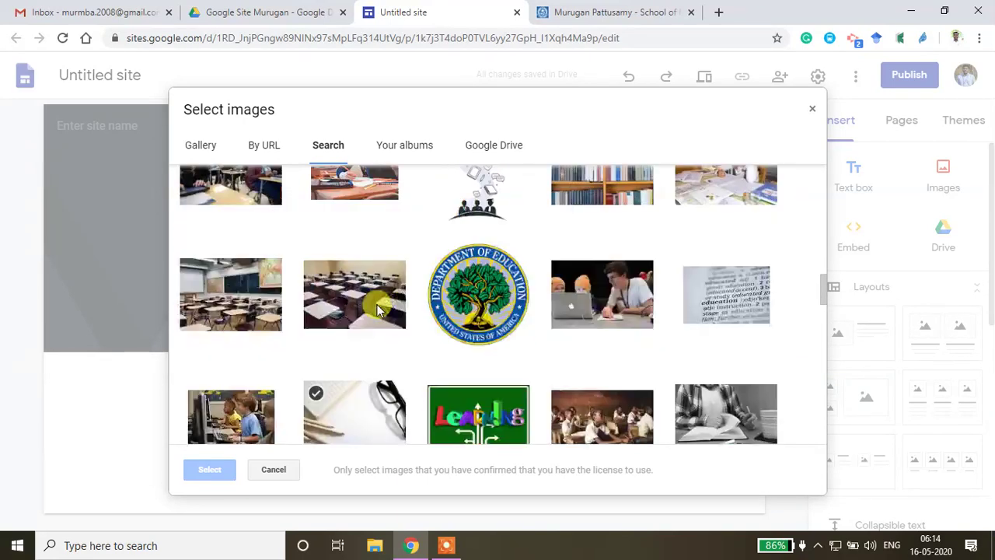
Step: Choose the blue bokeh photo from the Gallery as the header background
click(201, 148)
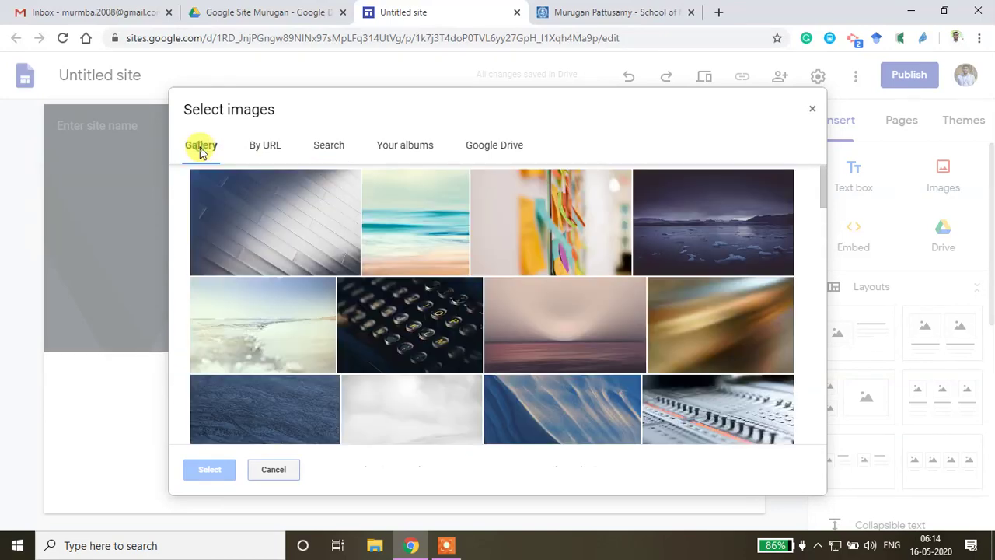
scroll(420, 311, down, 10)
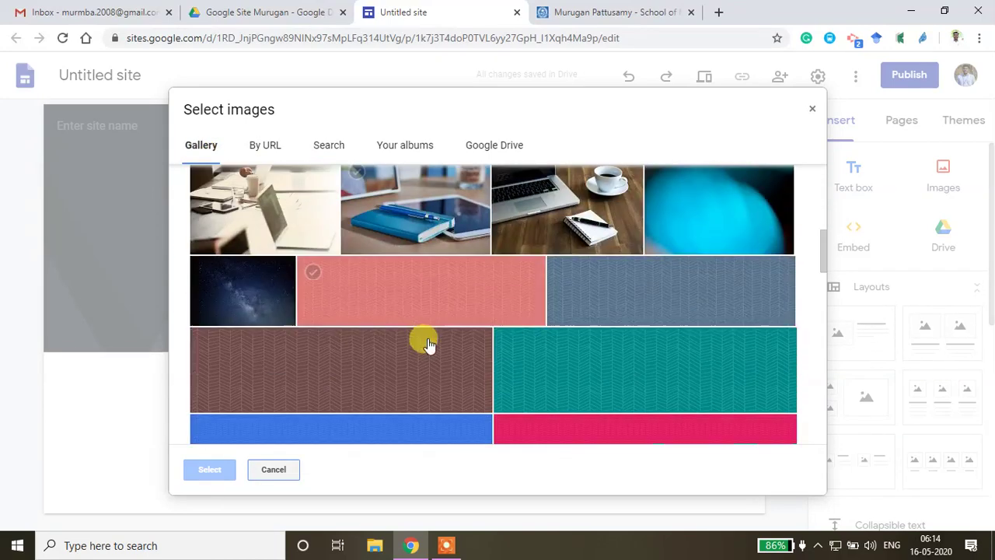
scroll(444, 315, up, 3)
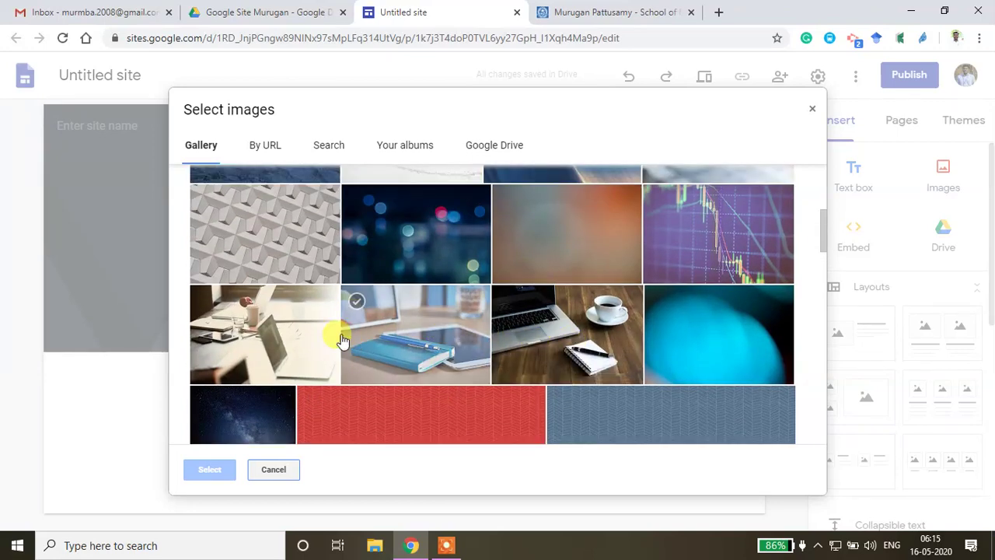
scroll(334, 327, up, 3)
scroll(389, 334, down, 3)
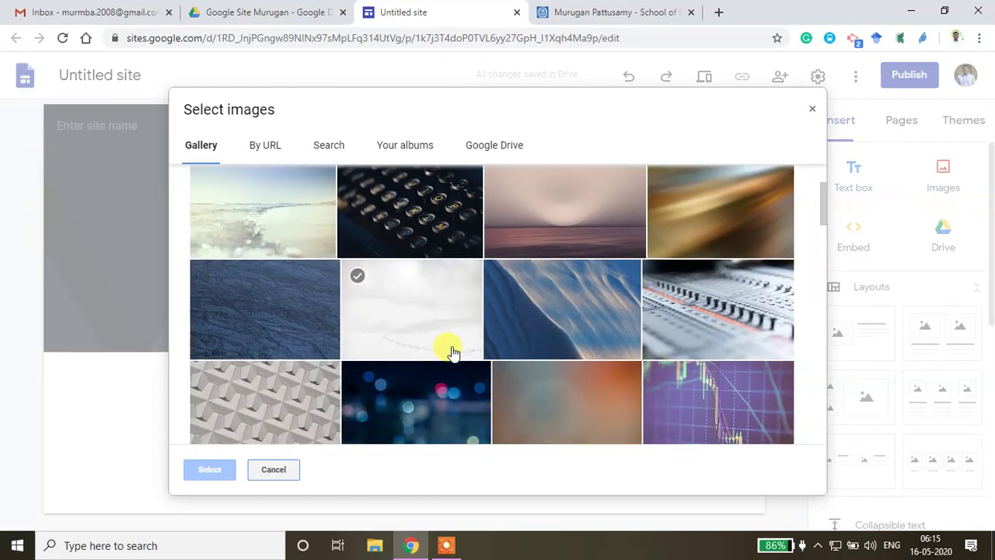
scroll(382, 329, up, 1)
scroll(420, 319, down, 1)
click(416, 225)
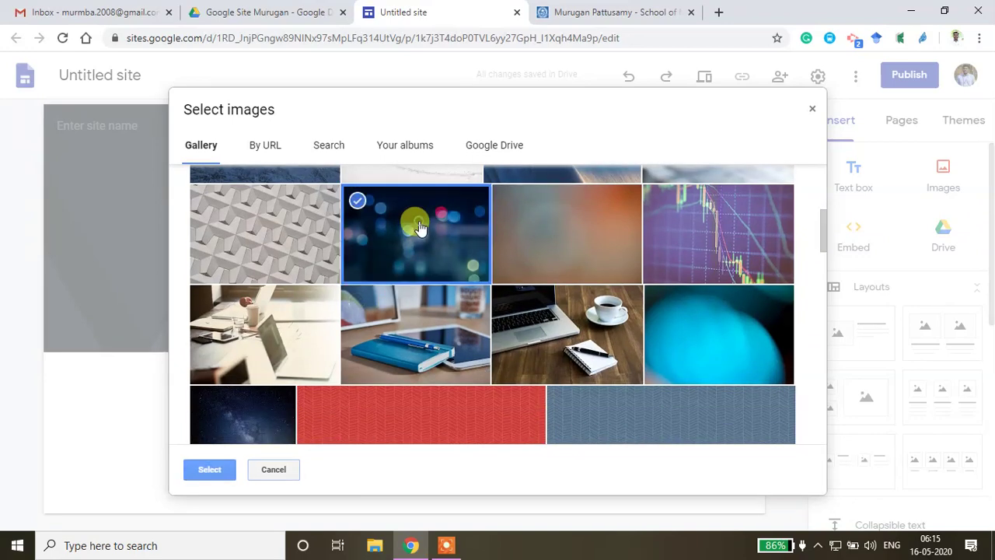
click(214, 469)
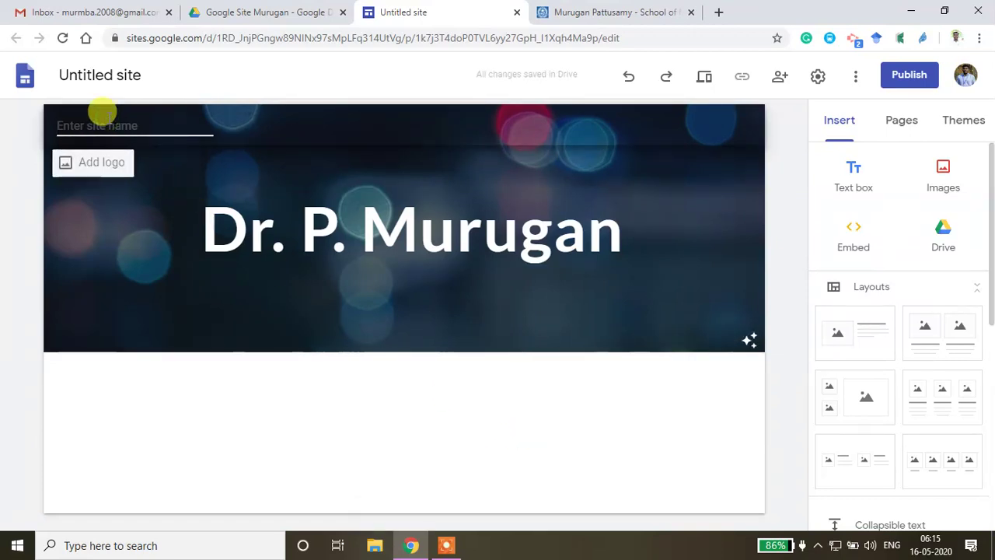
Step: Enter the owner's surname in the site name field of the header and commit it
click(102, 114)
text(Murugan)
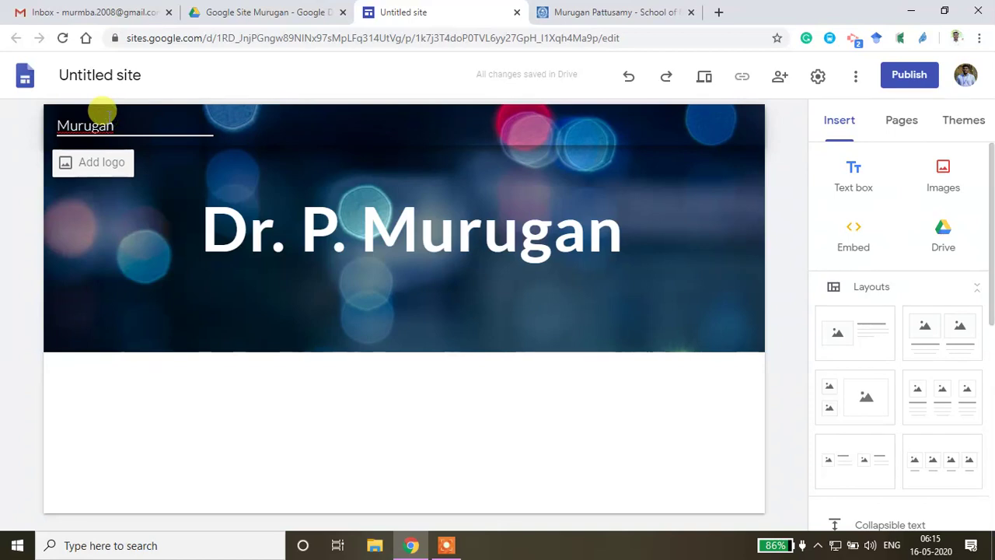
click(116, 283)
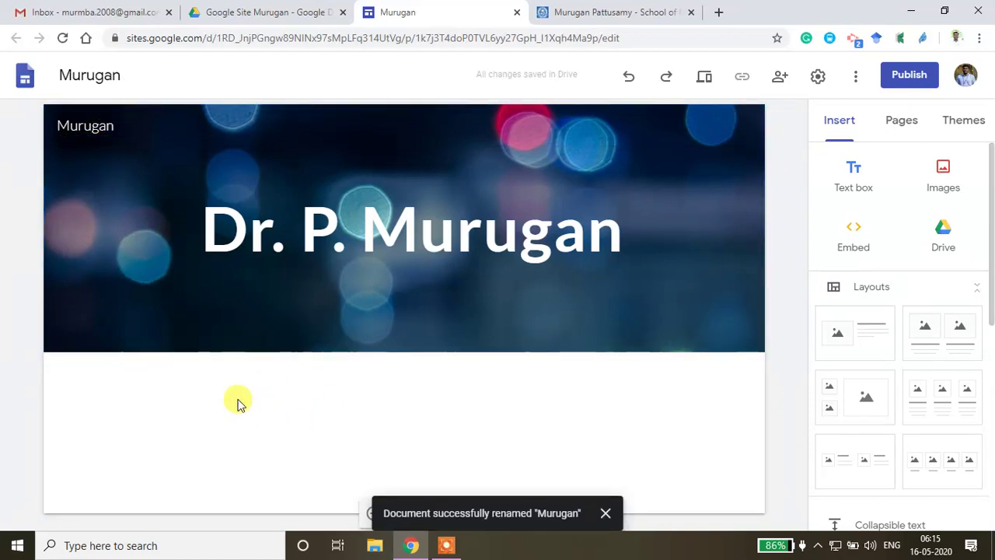
mouse_move(527, 191)
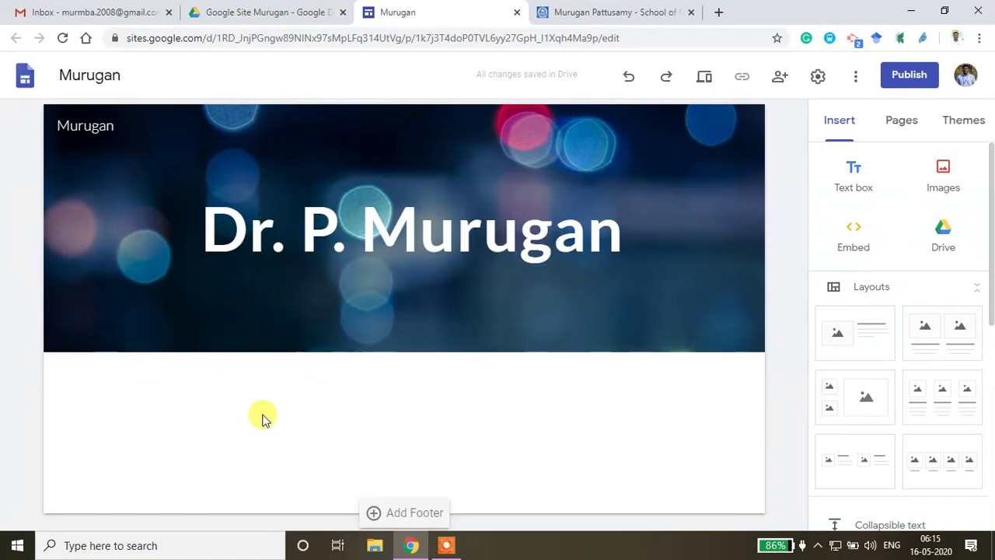
Step: Insert a text box reading 'About Me' and style it as a Heading
click(856, 175)
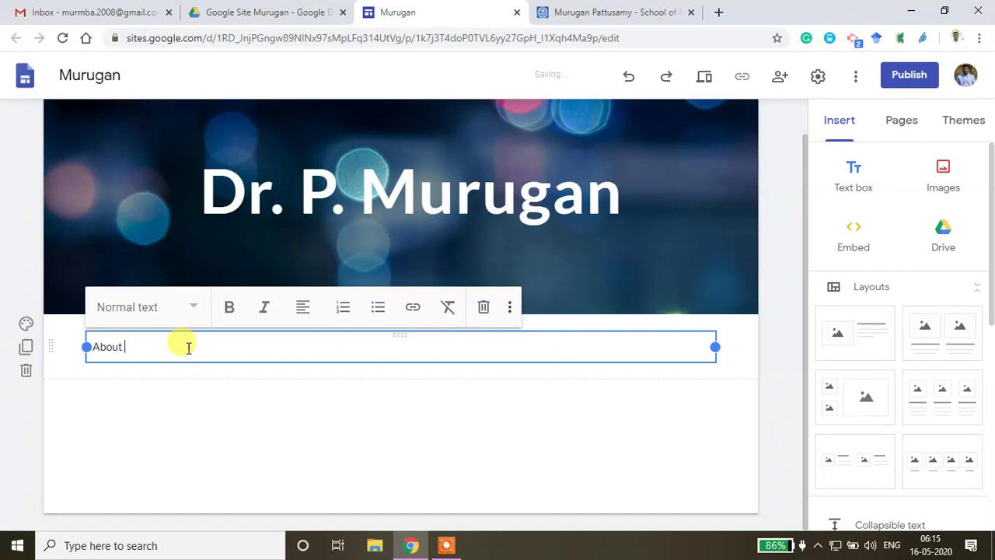
drag(142, 348, 67, 349)
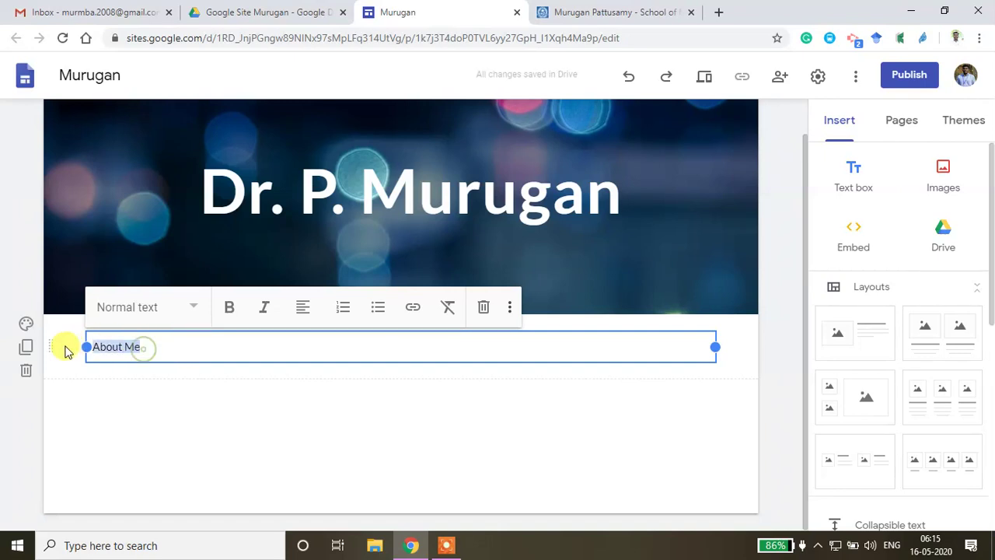
click(195, 314)
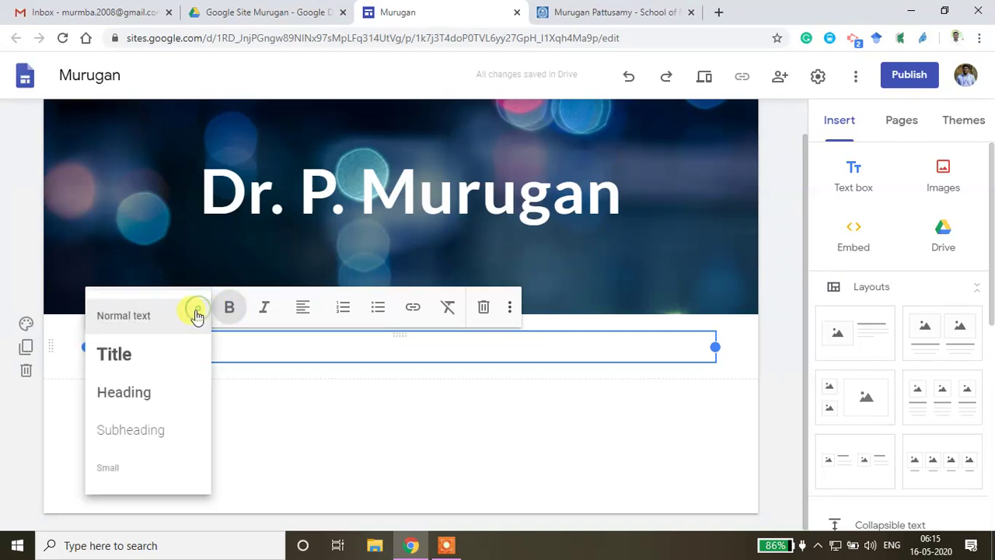
click(133, 396)
click(160, 385)
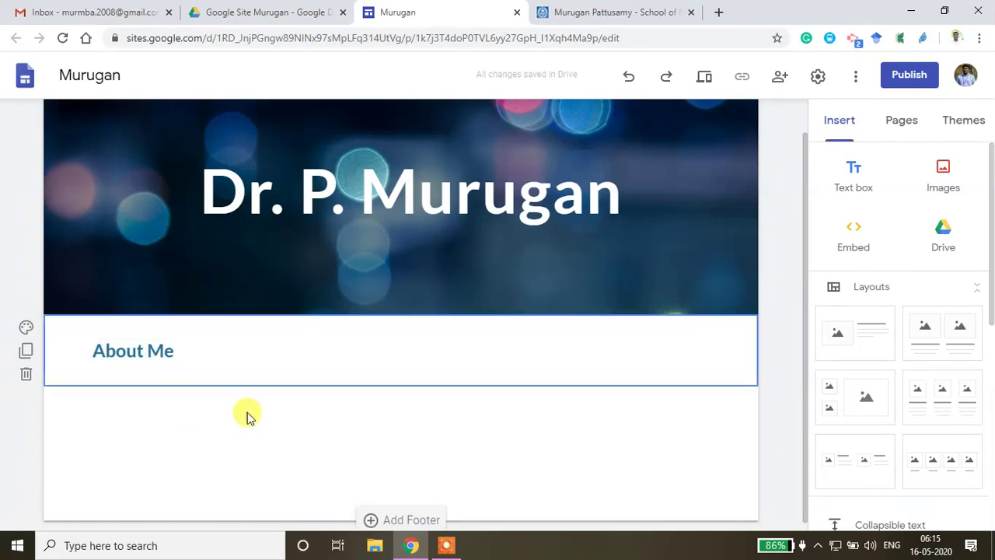
Step: Preview pink, green, purple and dark grey theme colours, then return to the original blue
click(962, 123)
click(577, 342)
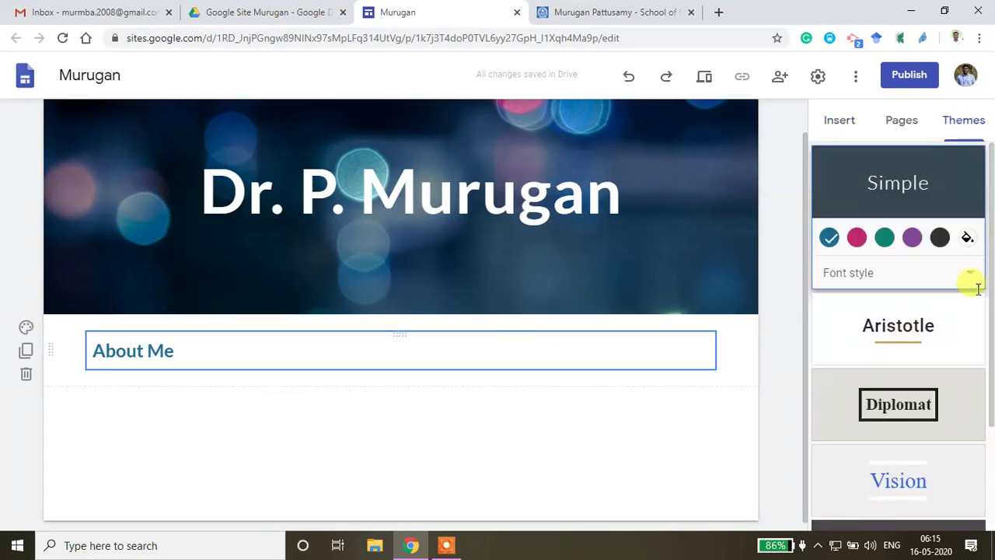
click(857, 237)
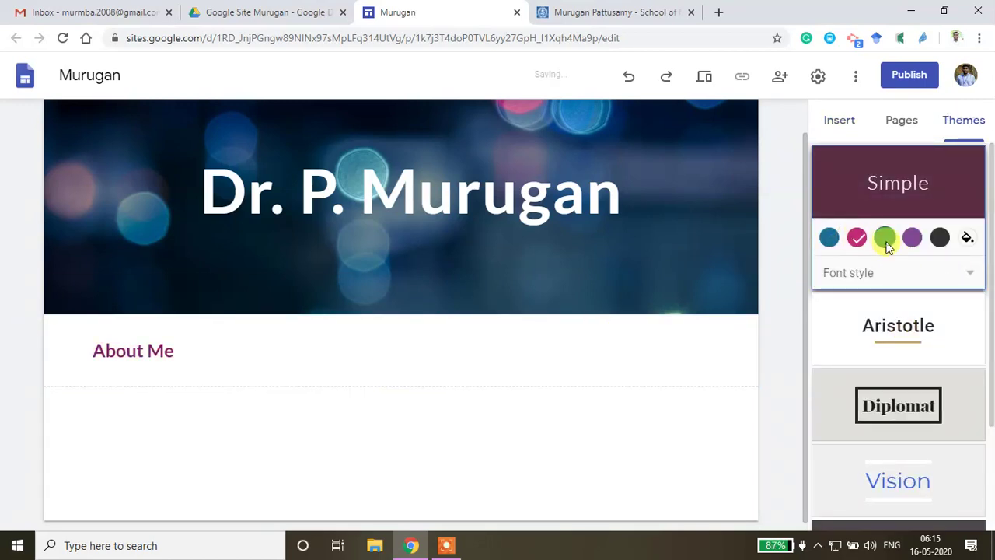
click(885, 237)
click(914, 239)
click(941, 237)
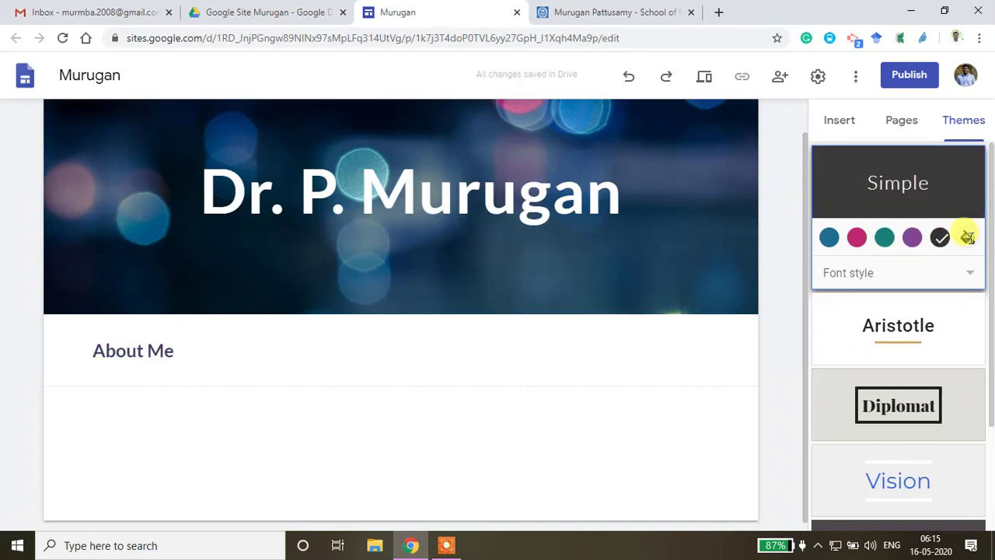
click(968, 237)
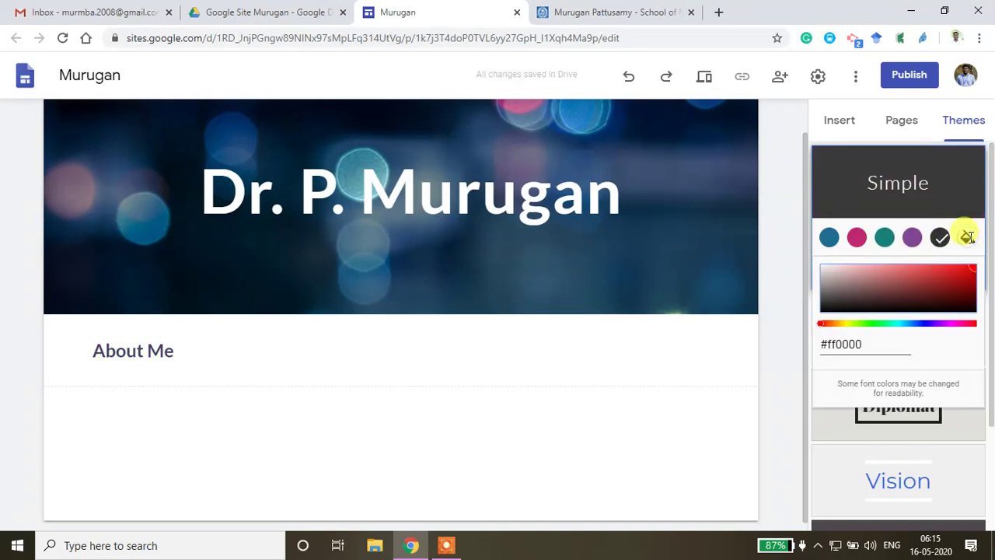
click(829, 237)
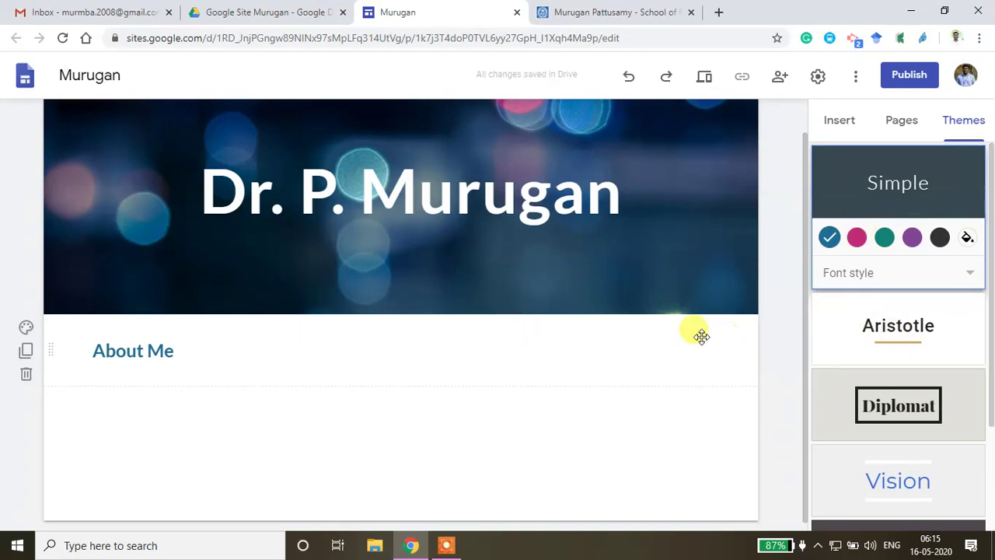
Step: Look at the theme font styles without changing them, keeping Simple, and select the About Me block
click(966, 283)
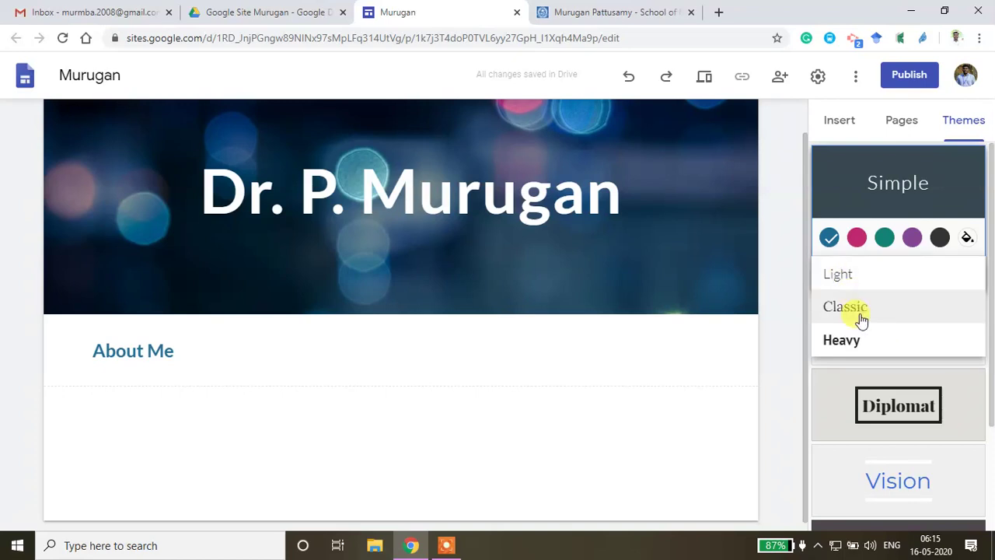
click(575, 413)
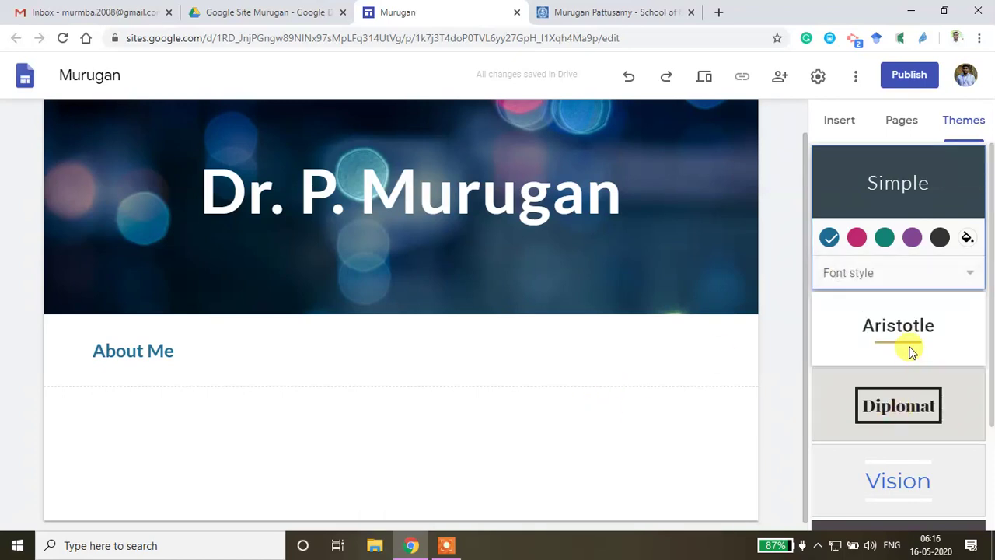
scroll(902, 388, down, 2)
scroll(929, 398, up, 2)
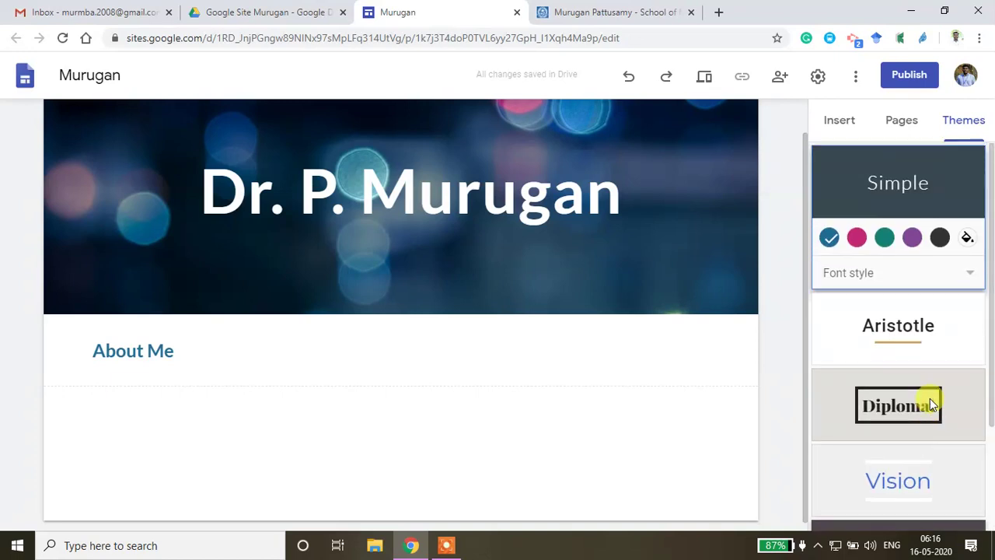
click(213, 358)
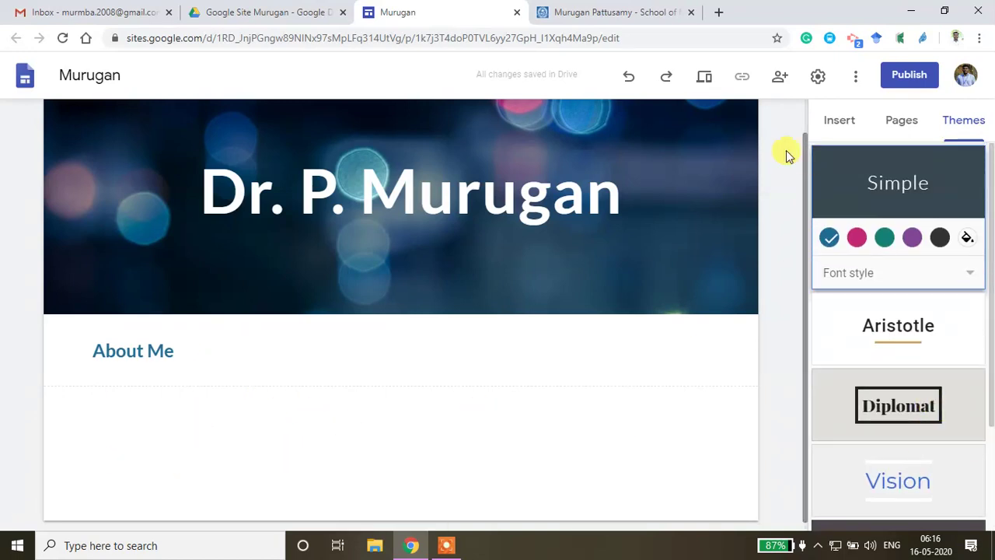
click(220, 358)
Step: Give the About Me section the blue Emphasis 2 background after briefly trying light grey
click(227, 356)
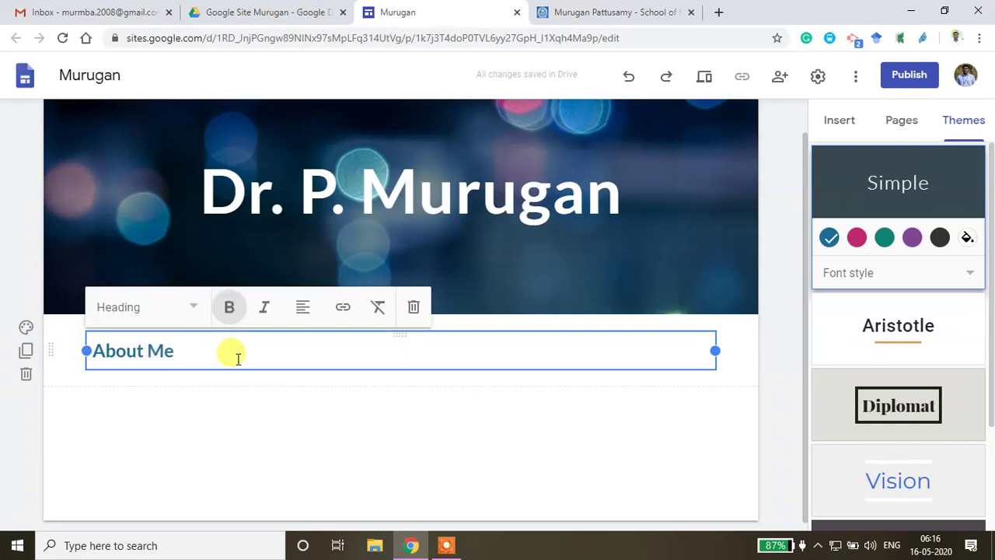
click(26, 328)
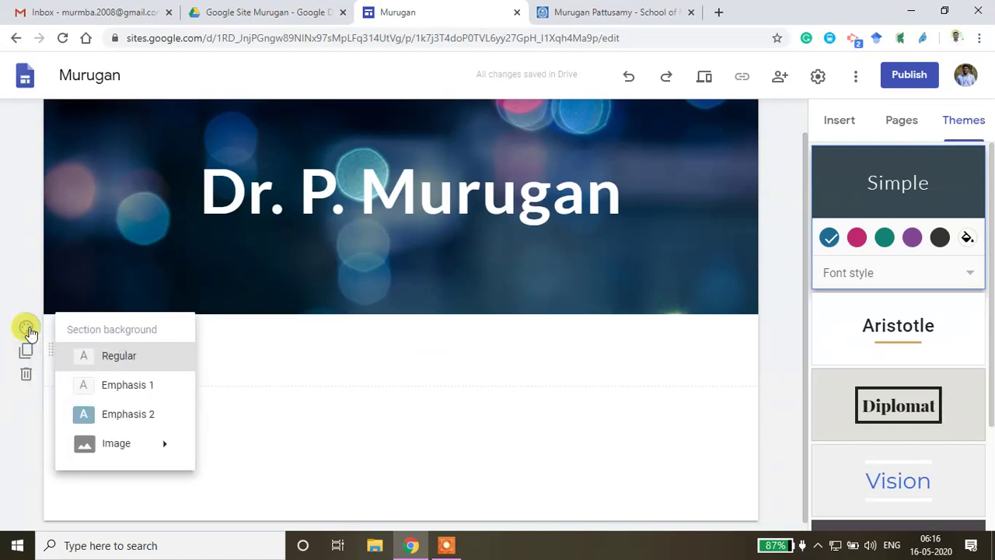
click(117, 387)
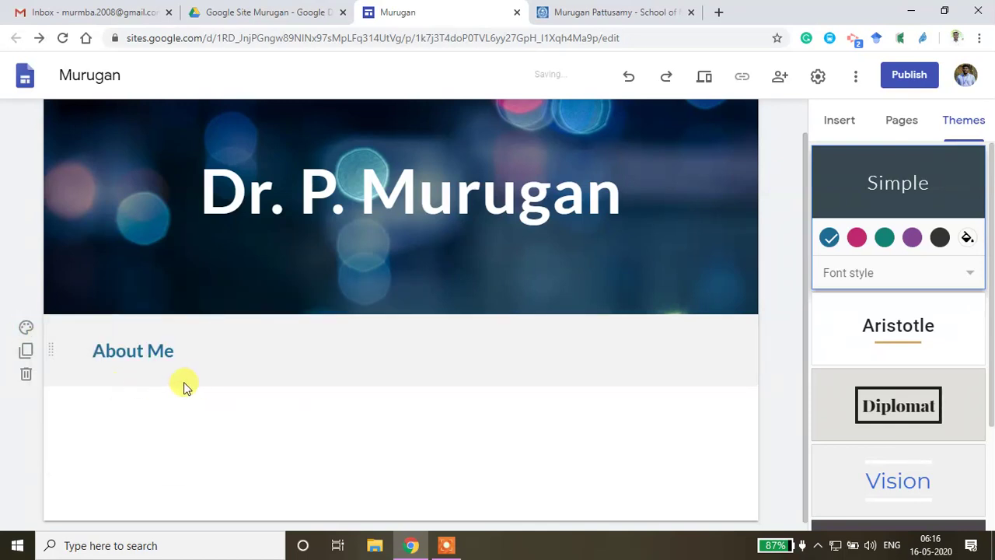
click(25, 327)
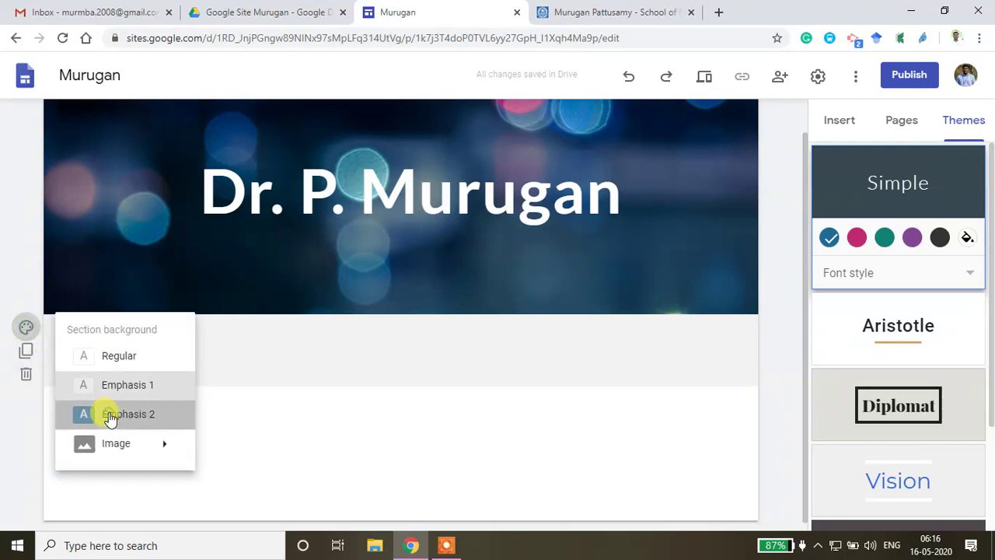
click(110, 417)
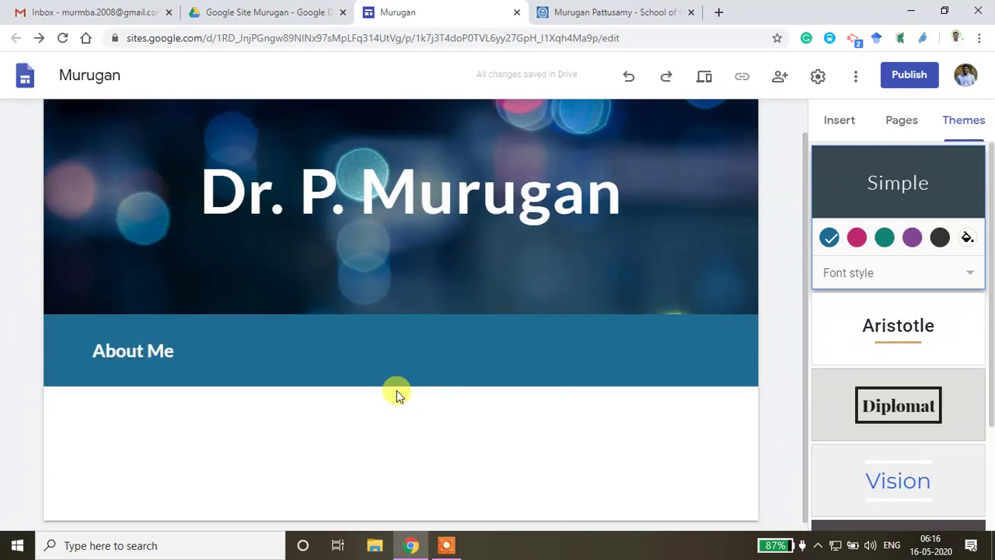
Step: Add an empty text box below About Me and select the Overview bio paragraph on the faculty page
click(841, 121)
click(847, 175)
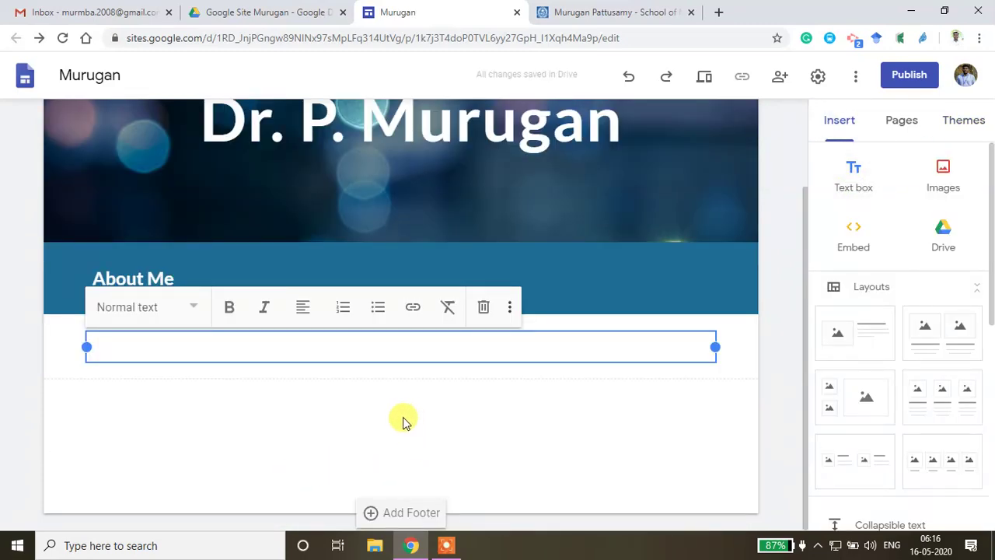
click(548, 12)
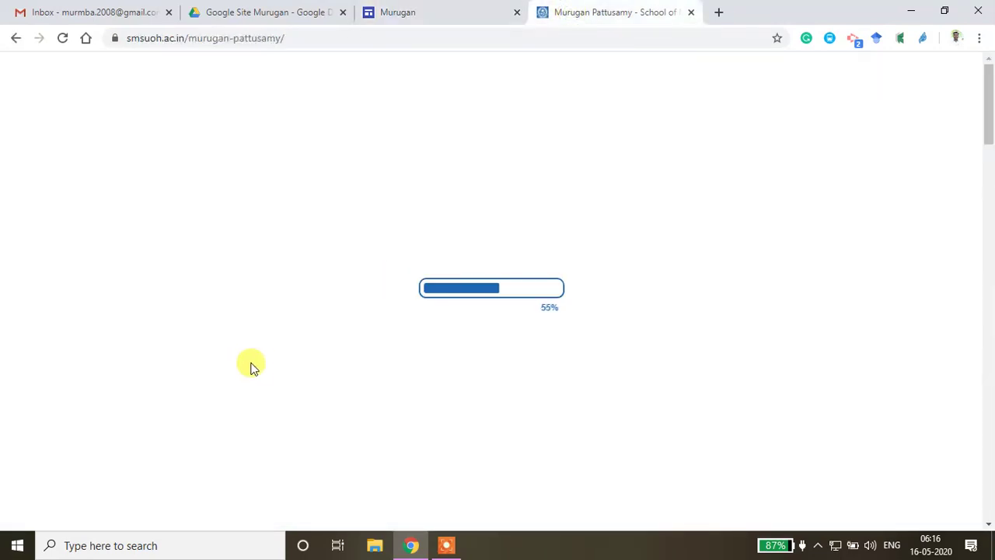
scroll(267, 363, down, 10)
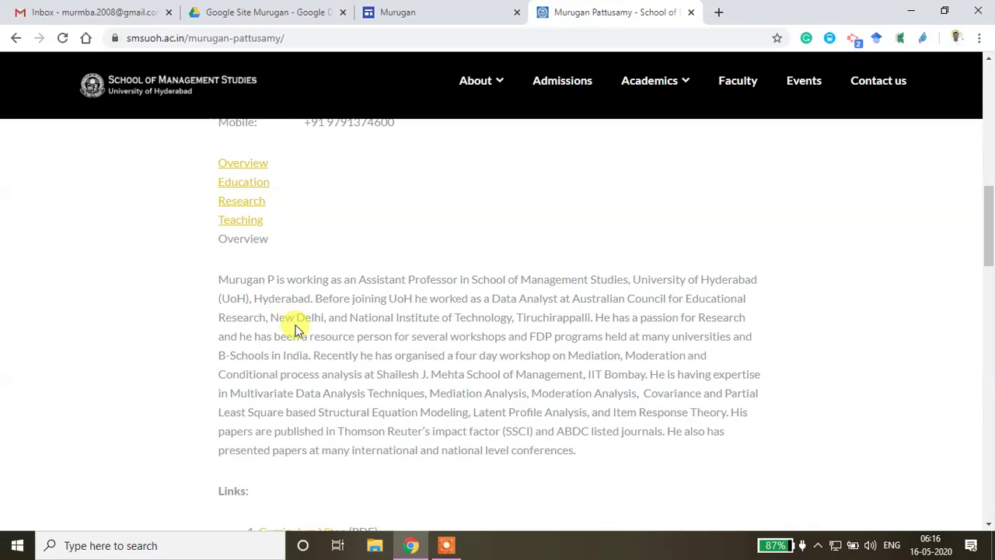
drag(219, 275, 609, 457)
key(ctrl+c)
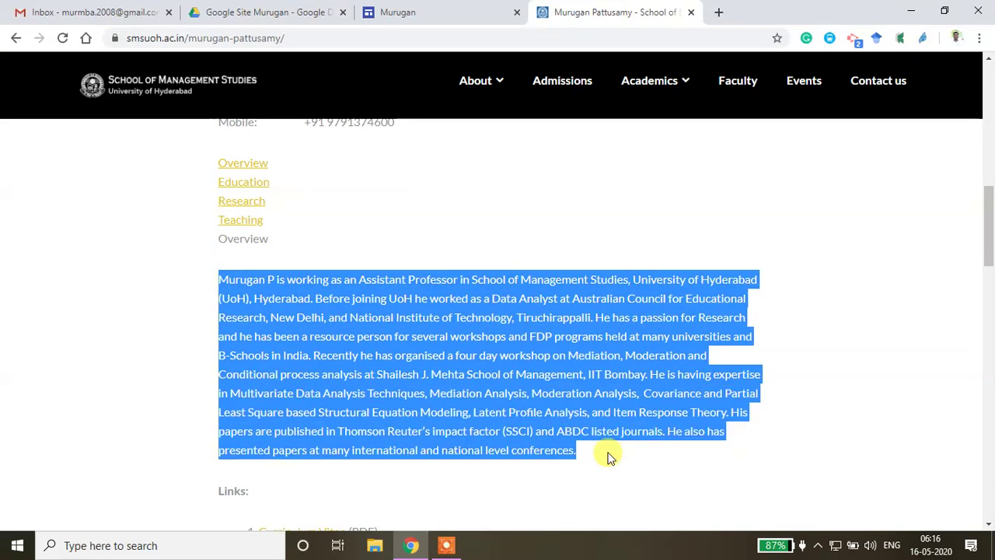
click(408, 11)
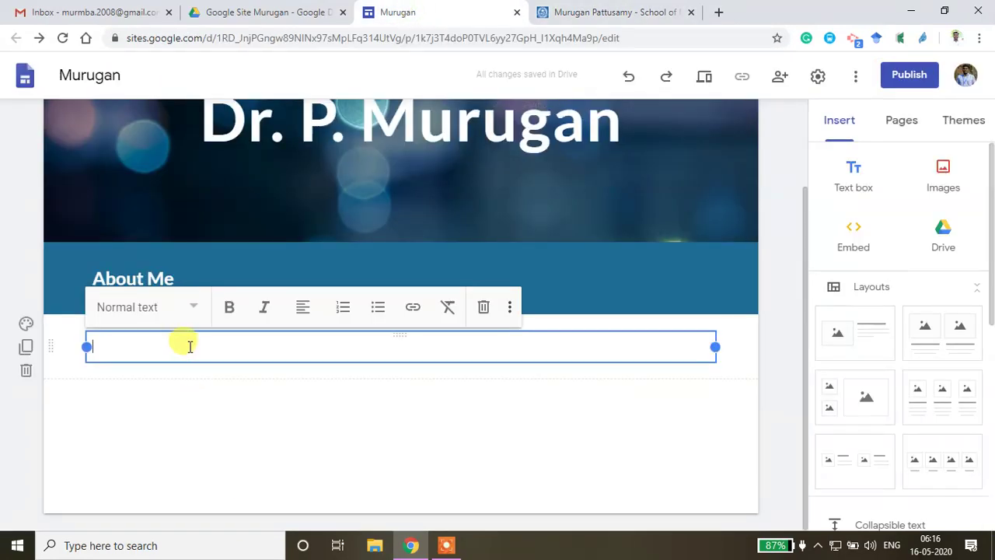
Step: Paste the bio paragraph and correct its opening to read 'Dr. P. Murugan'
key(ctrl+v)
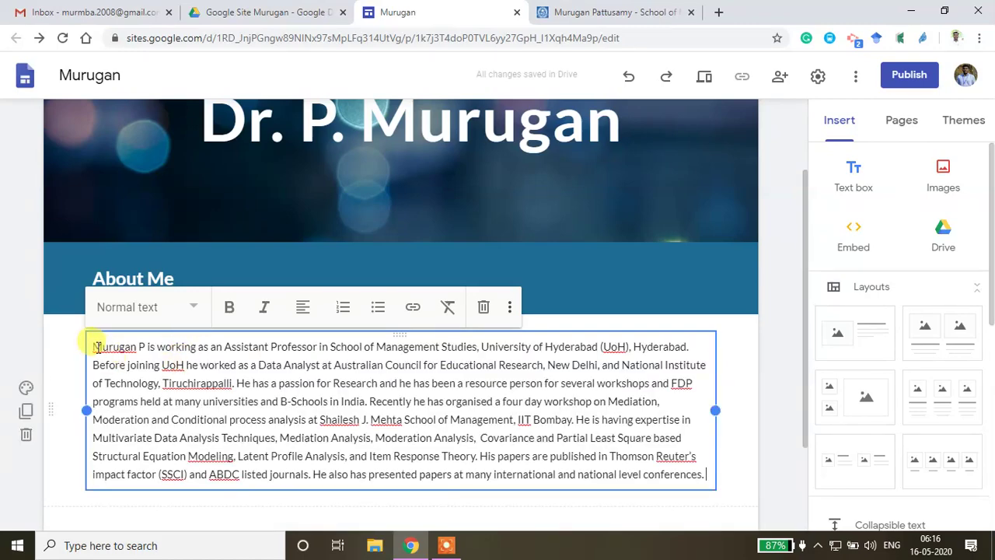
click(92, 346)
text(Dr. P)
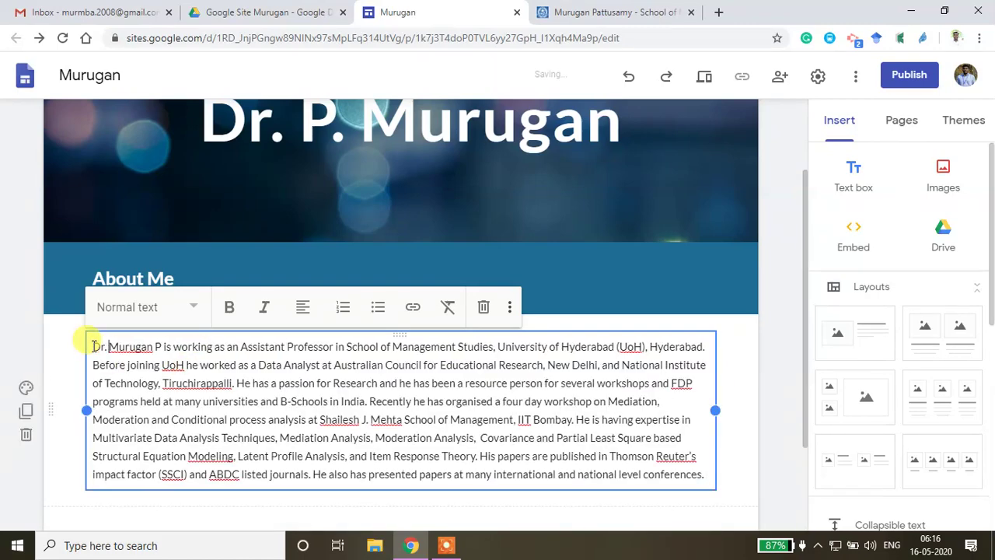
text(.)
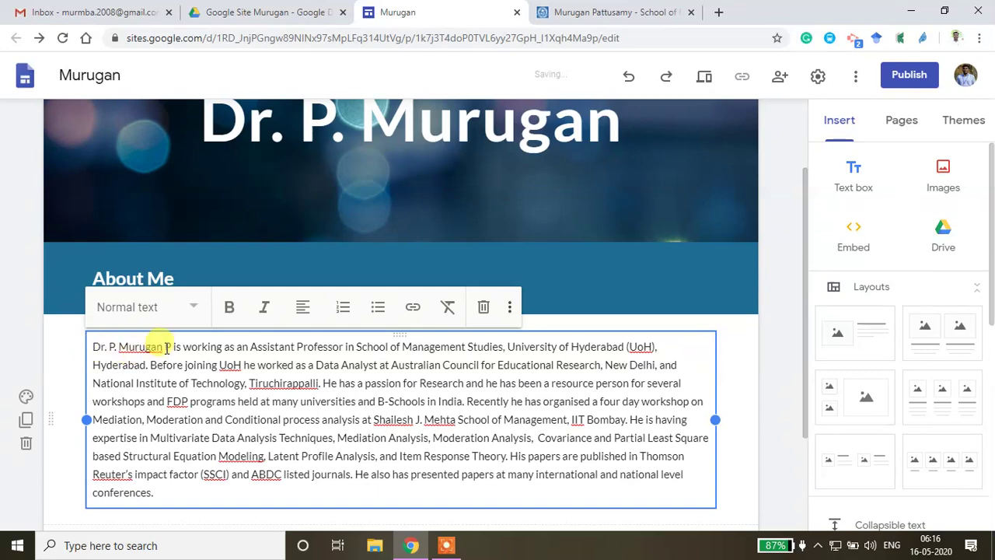
key(BackSpace)
key(BackSpace)
Step: Format the whole bio paragraph as Subheading text with justified alignment
key(ctrl+a)
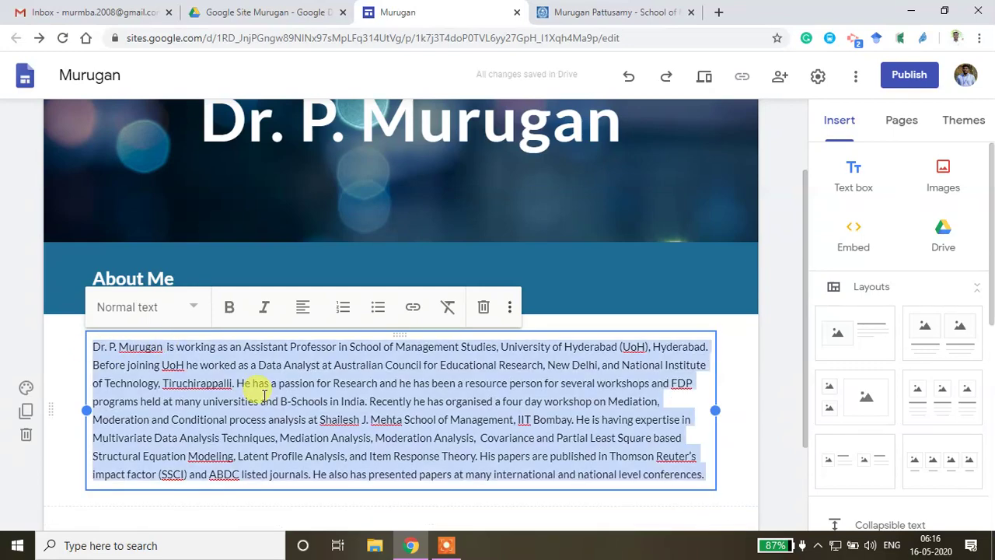
click(192, 306)
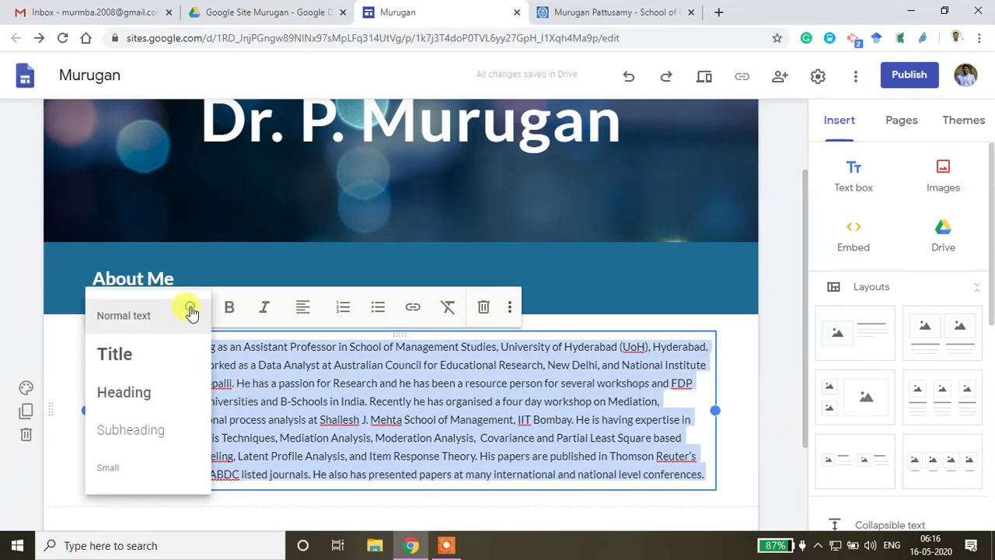
click(134, 430)
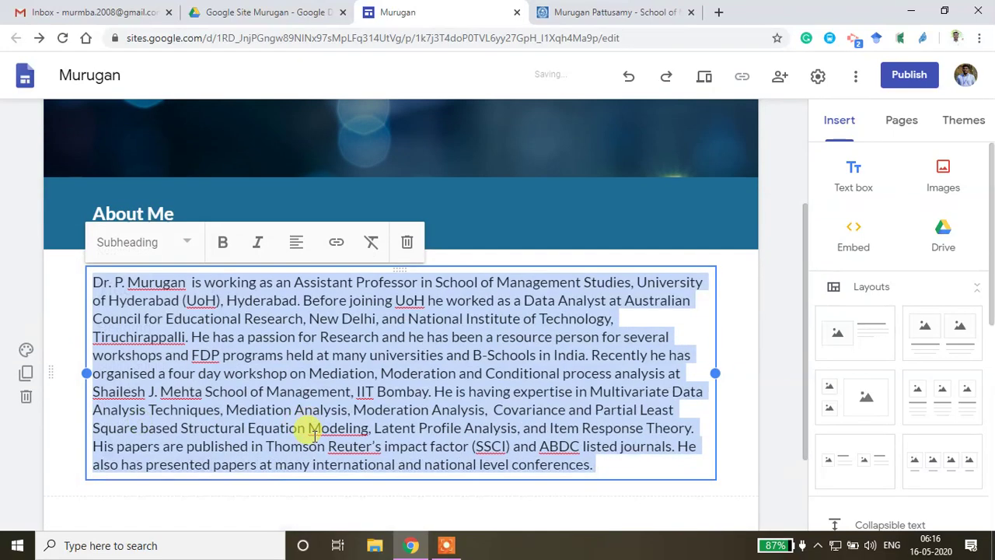
click(297, 243)
click(297, 369)
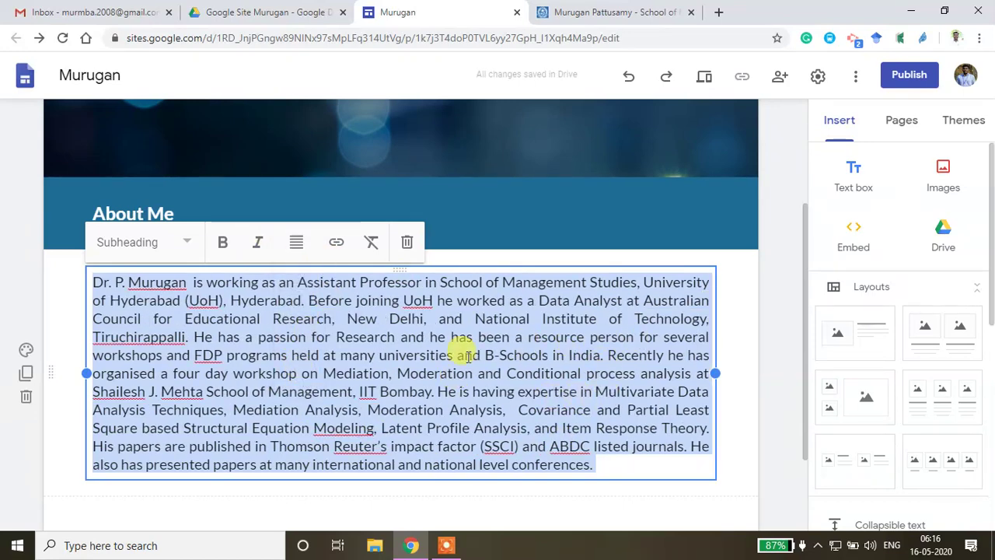
click(121, 284)
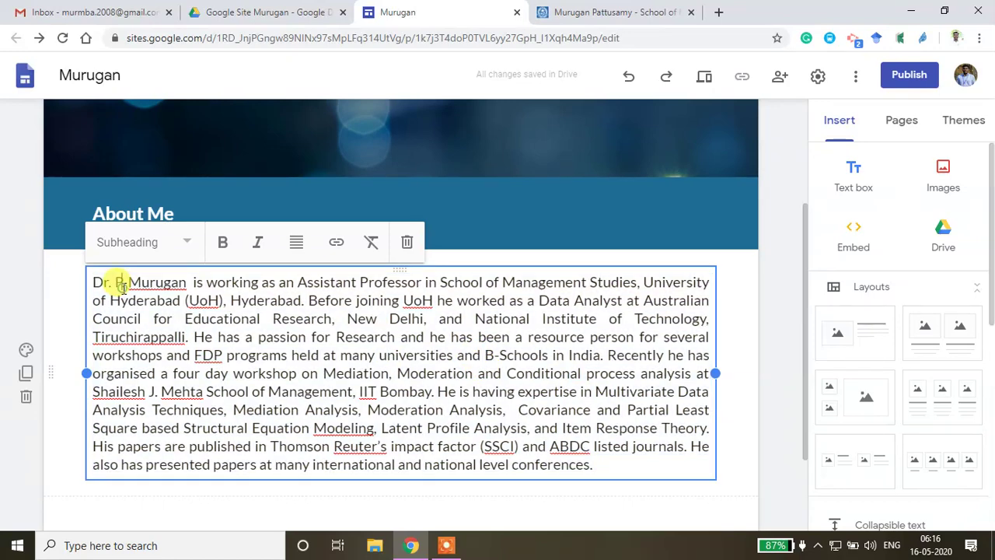
Step: Give the bio section the grey Emphasis 1 background
click(28, 350)
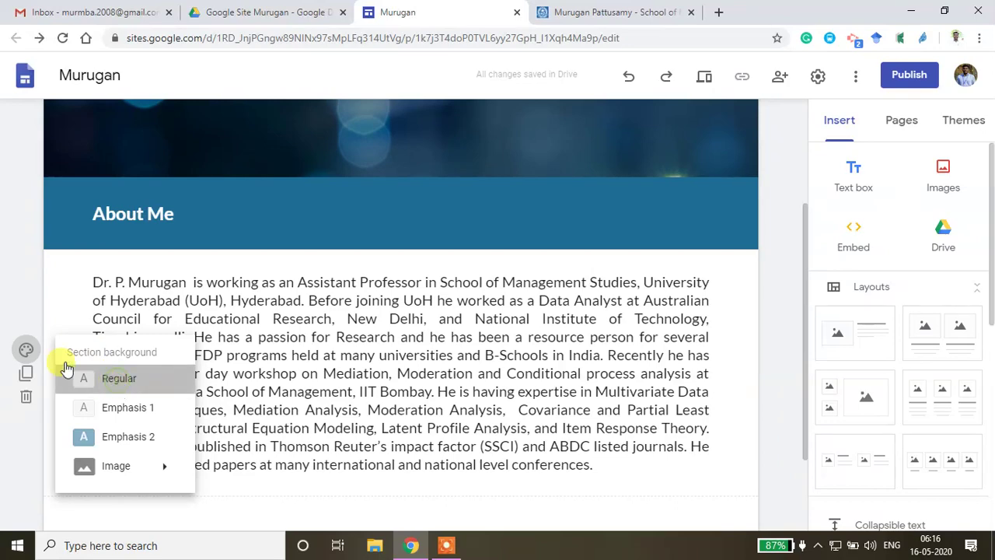
click(67, 370)
click(26, 349)
click(272, 393)
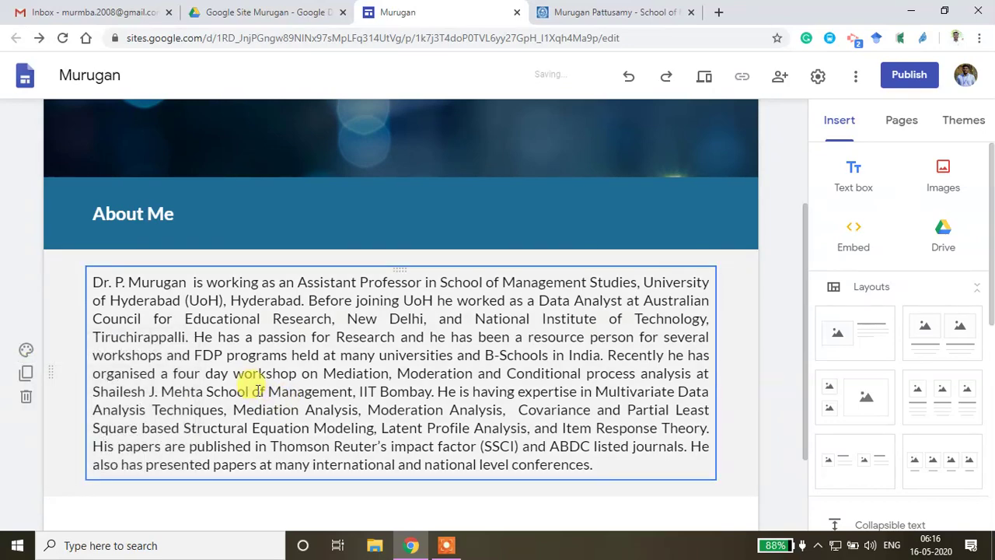
click(258, 390)
scroll(591, 429, down, 2)
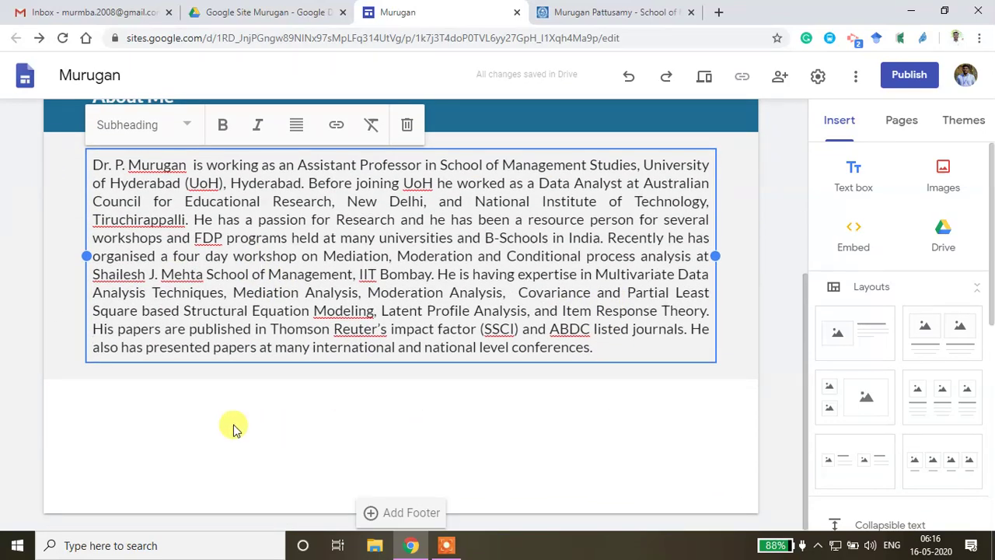
click(201, 412)
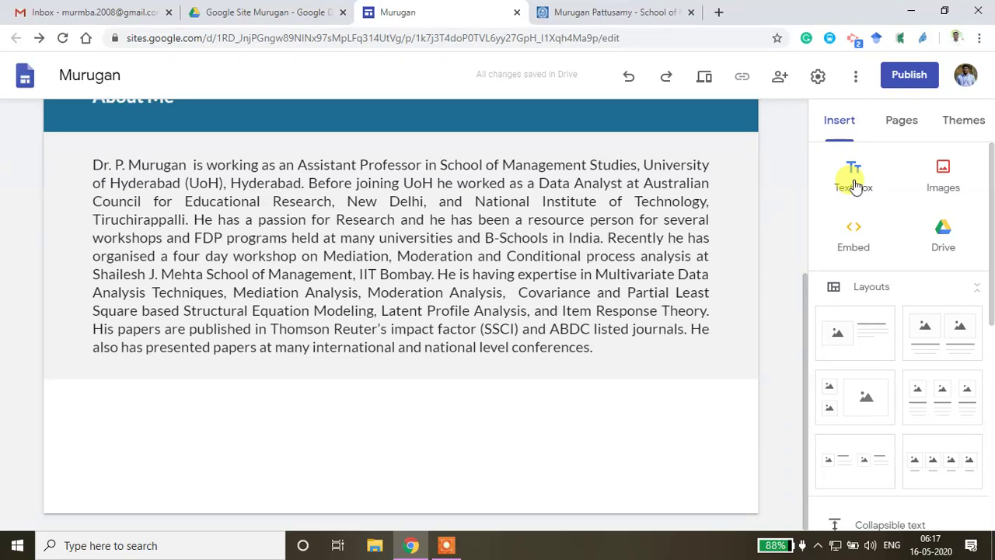
Step: Add a new text box below the bio and copy the Curriculum Vitae link from the faculty page
click(855, 187)
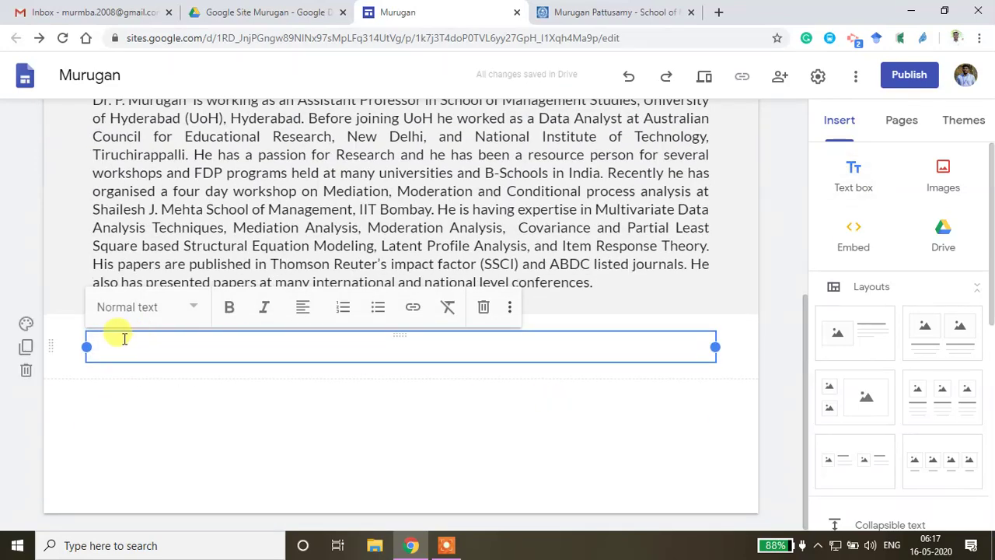
click(559, 12)
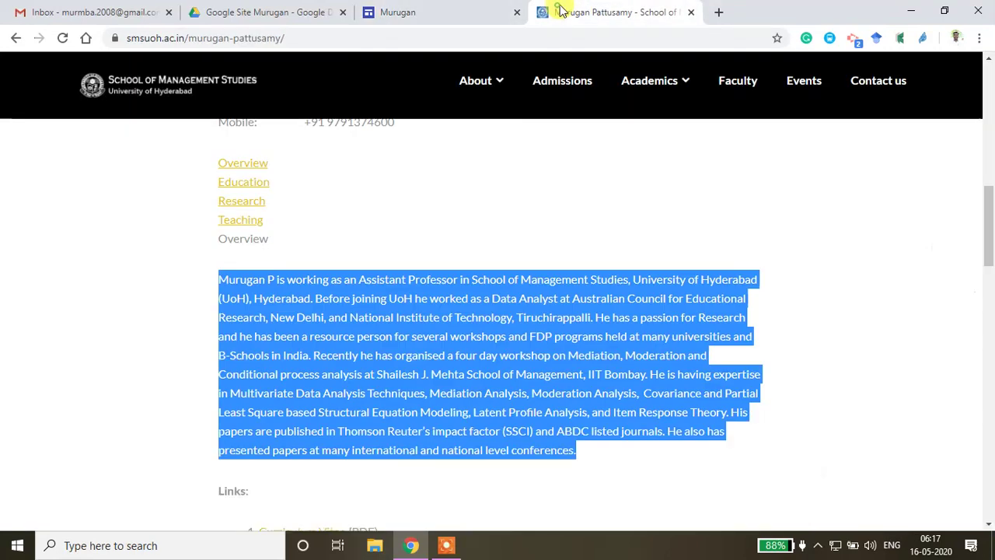
scroll(378, 440, down, 5)
scroll(333, 304, up, 1)
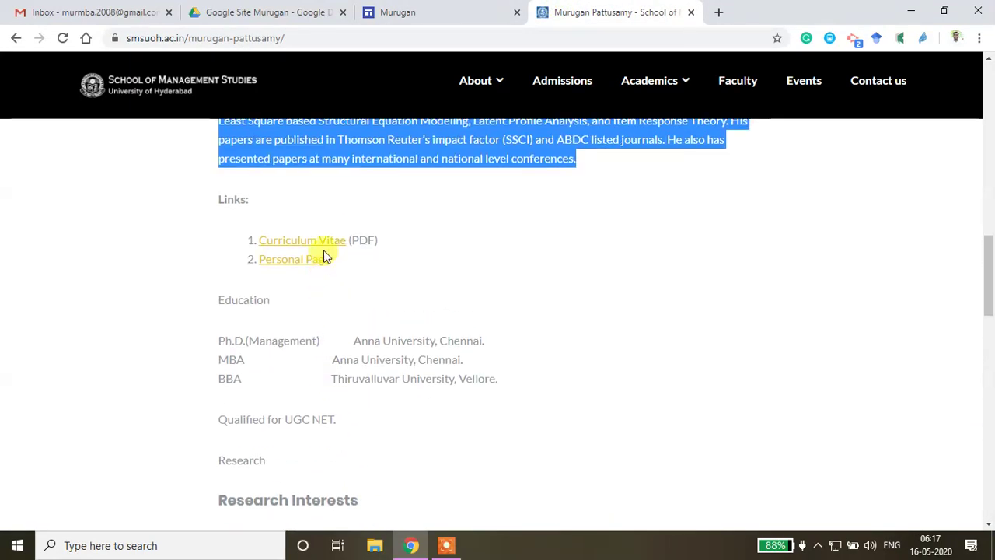
right_click(330, 260)
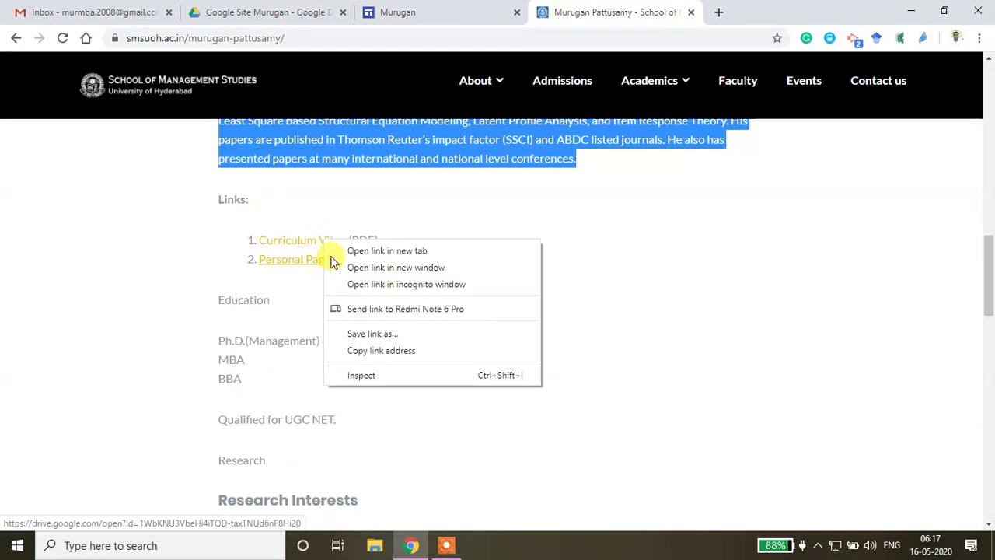
click(378, 351)
click(443, 11)
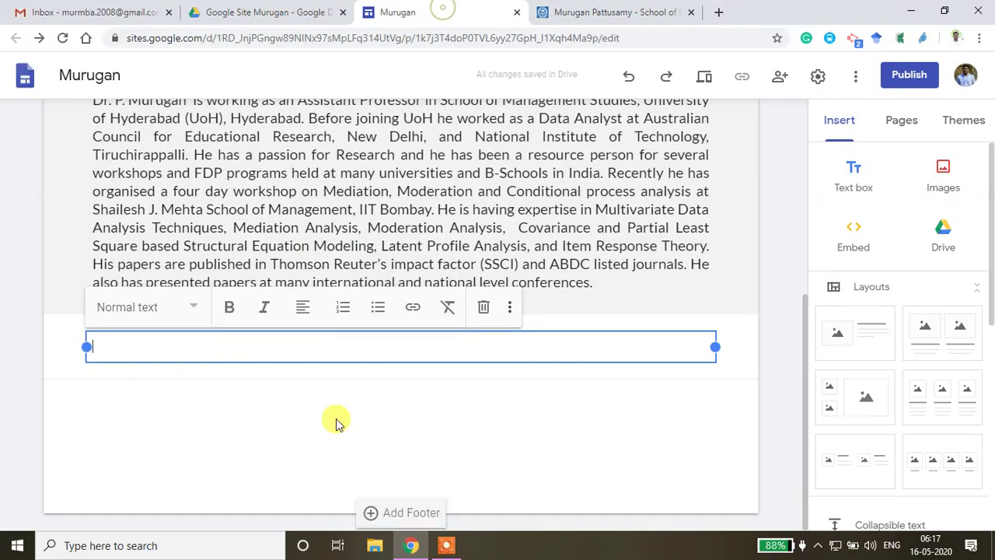
click(135, 352)
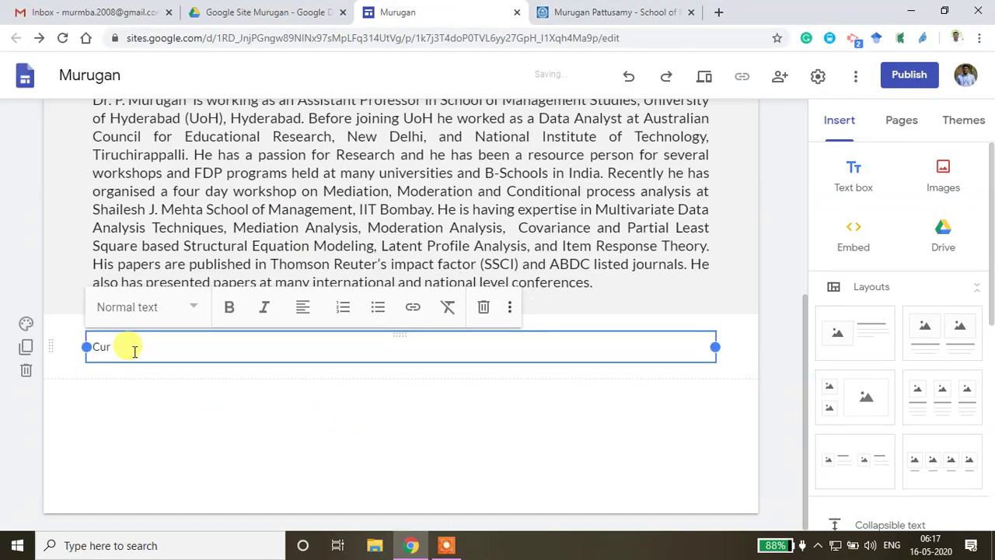
Step: Copy the 'Curriculum Vitae' text from the faculty page and paste it into the new box
click(569, 12)
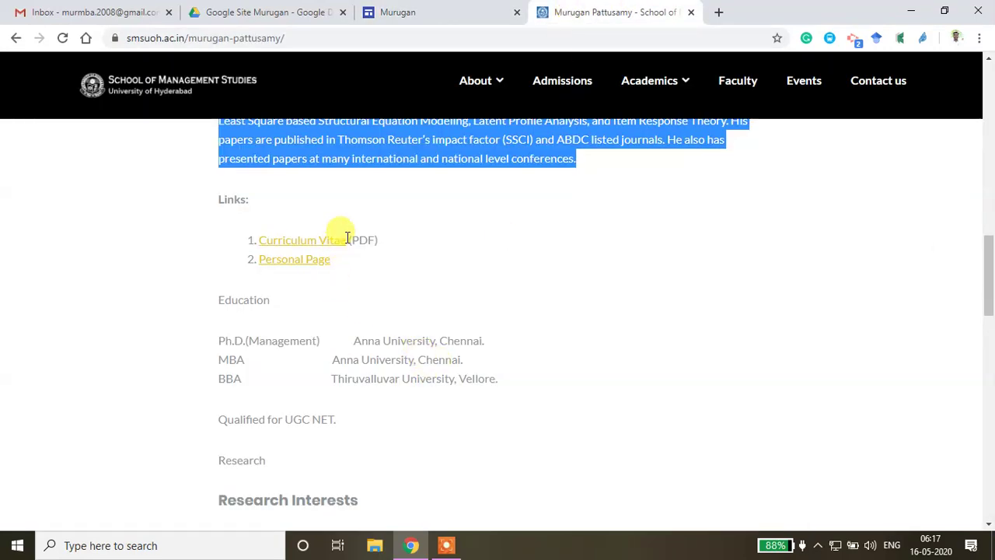
drag(348, 240, 259, 240)
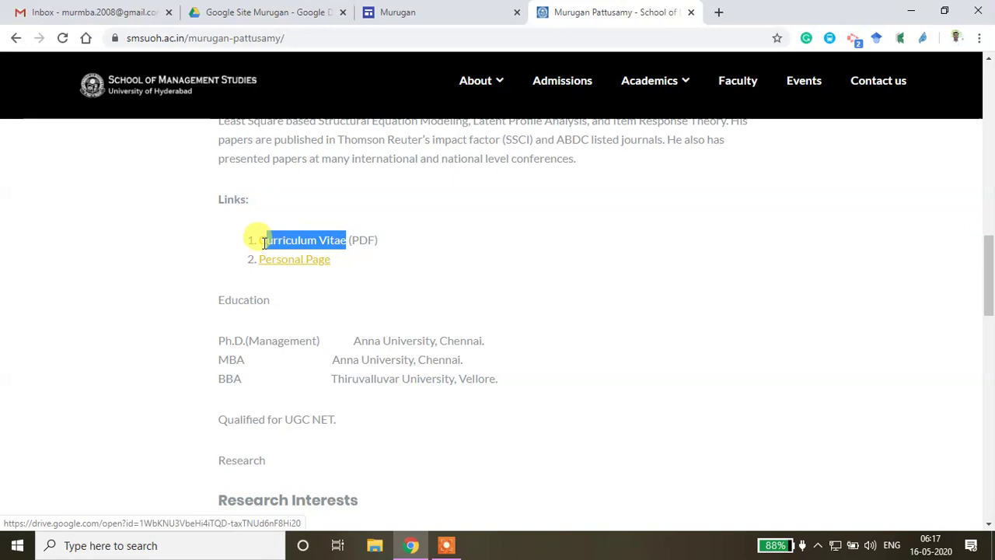
right_click(266, 245)
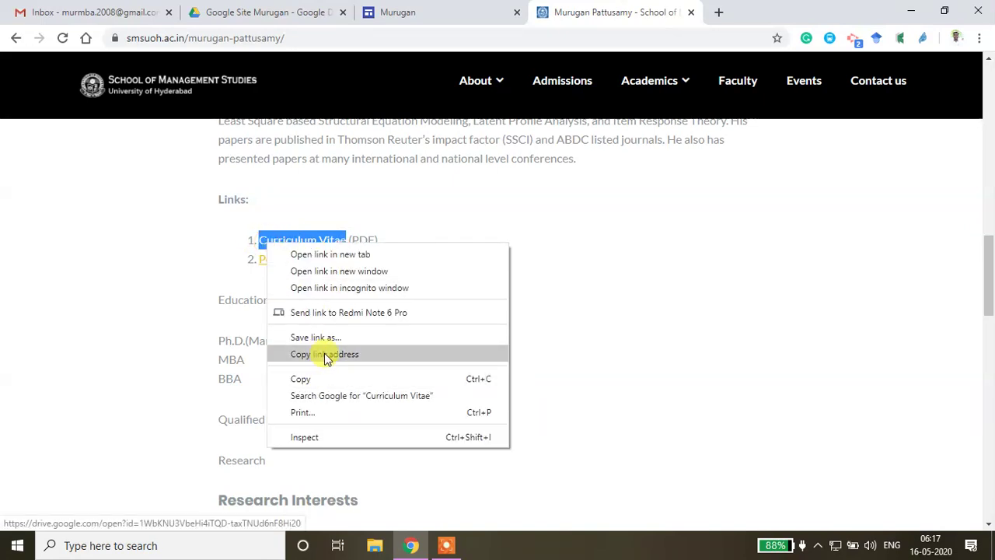
click(307, 379)
click(406, 11)
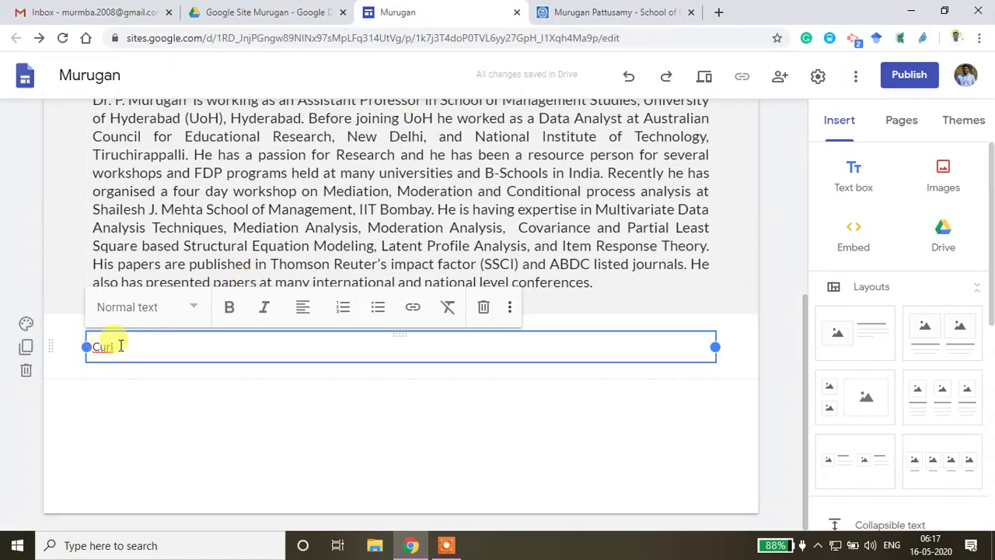
key(ctrl+a)
key(ctrl+v)
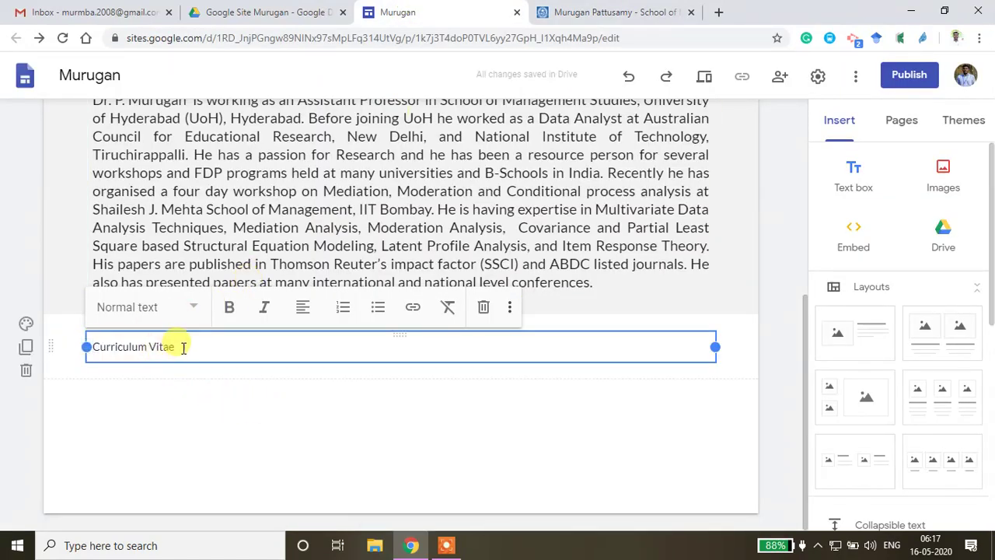
Step: Link 'Curriculum Vitae' to the CV's Google Drive address copied from the faculty page
drag(184, 347, 104, 343)
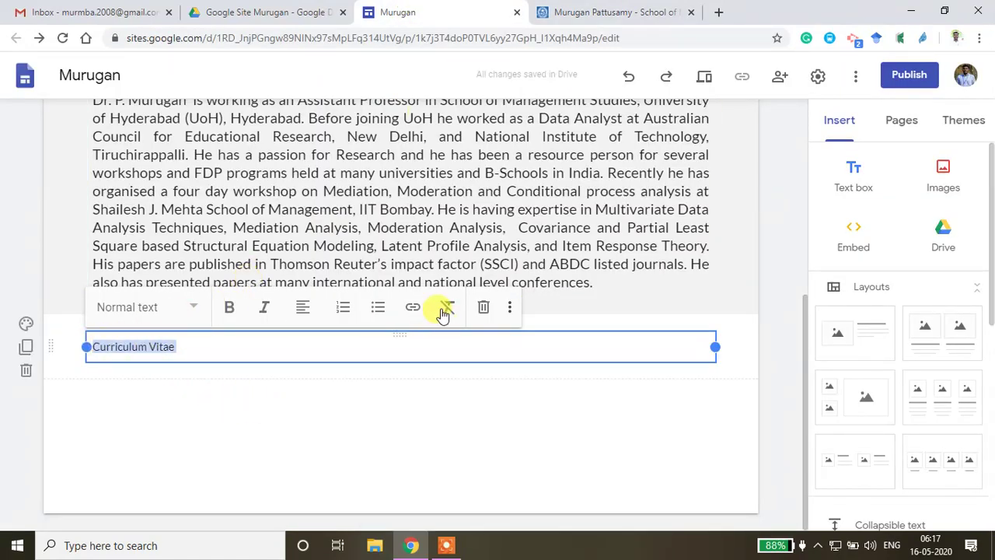
click(413, 310)
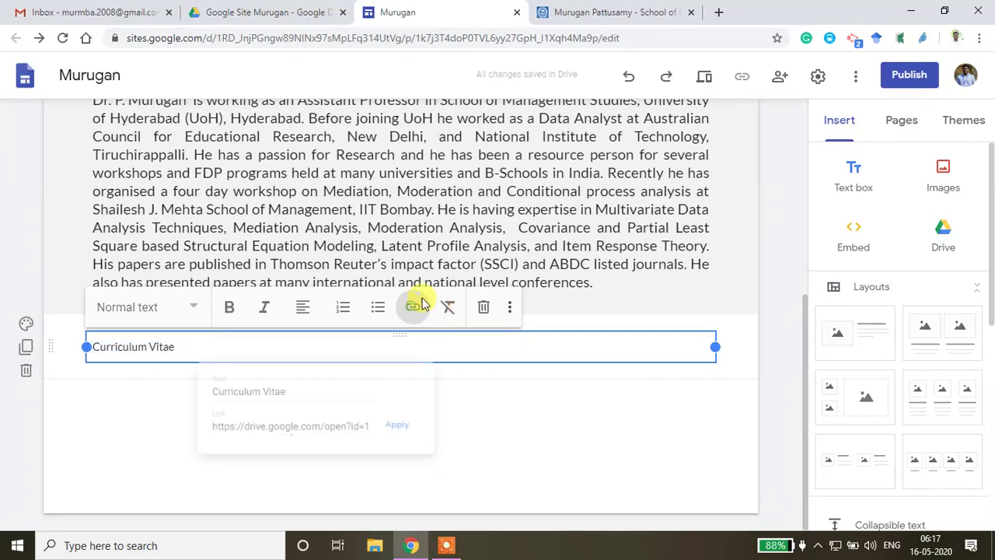
click(591, 12)
right_click(319, 242)
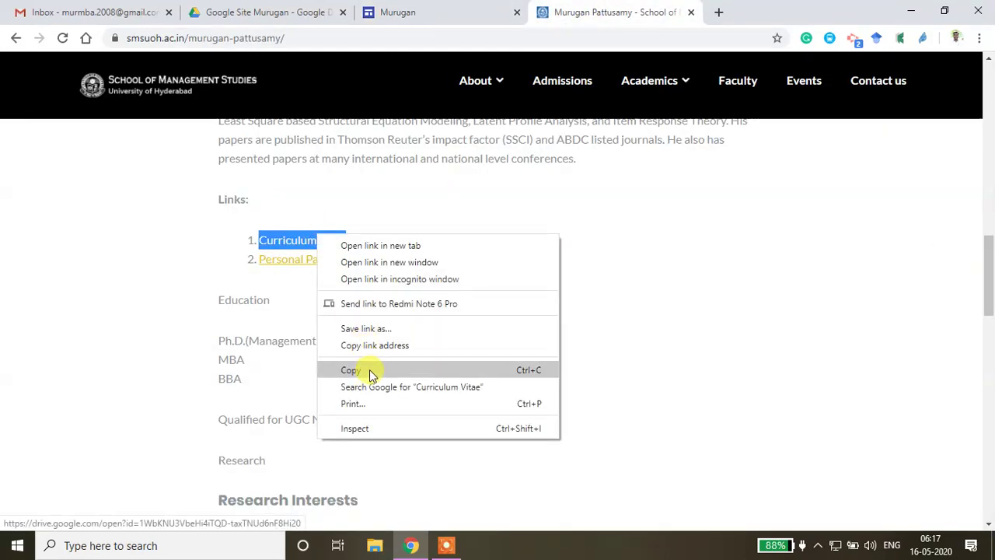
click(377, 344)
click(440, 11)
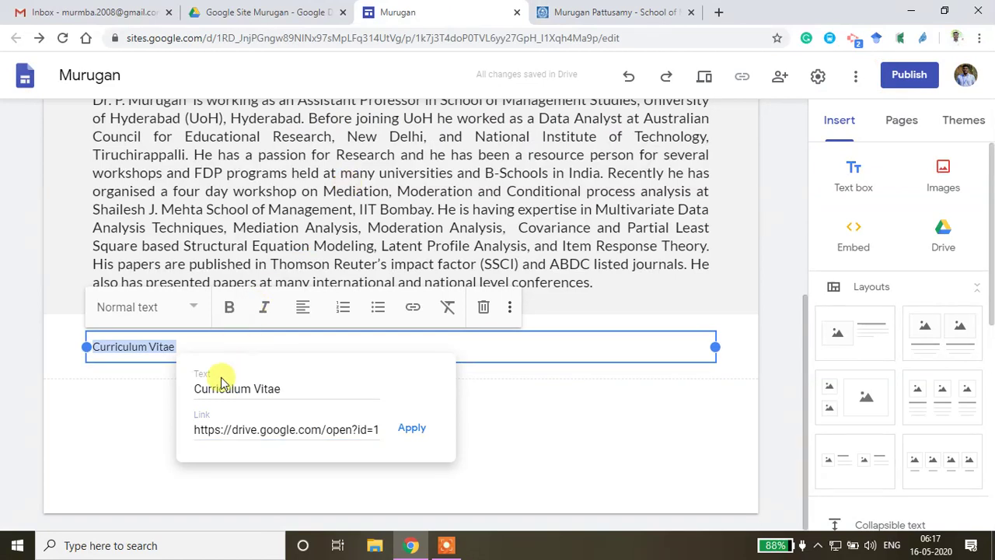
click(274, 426)
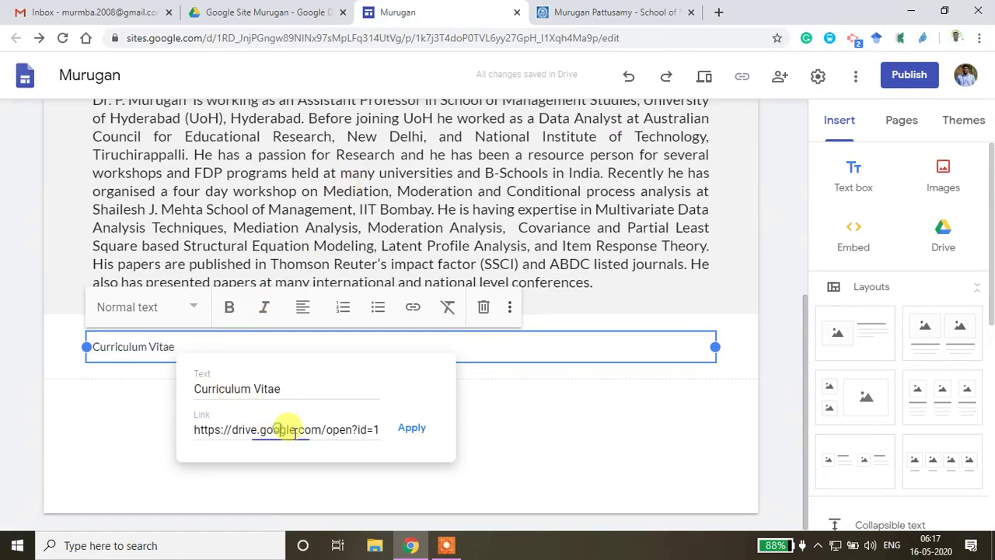
key(ctrl+a)
key(ctrl+v)
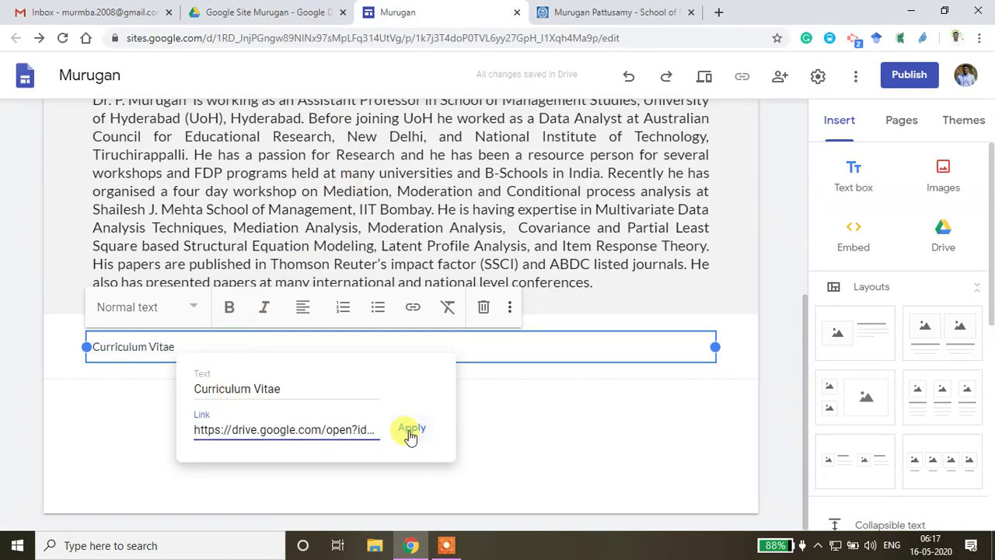
click(412, 428)
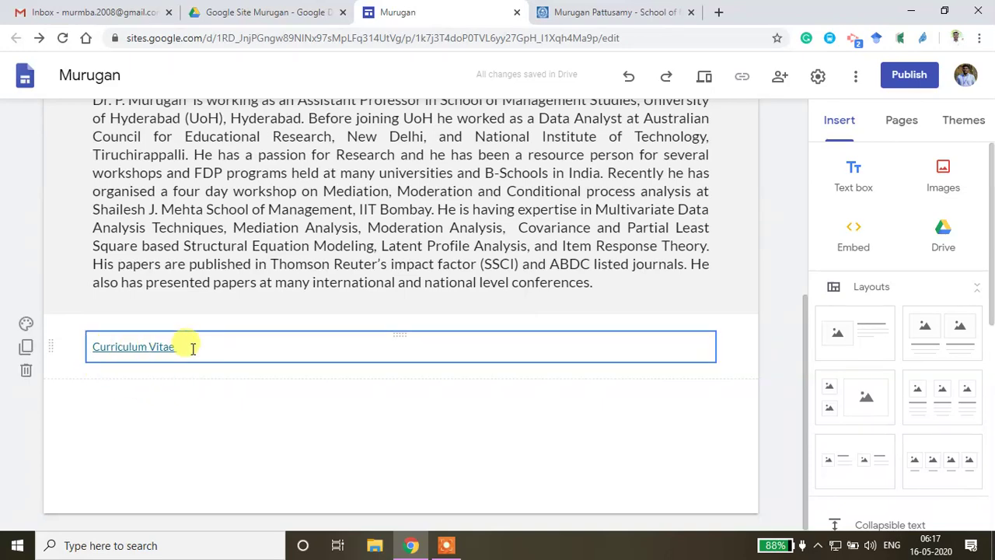
click(192, 348)
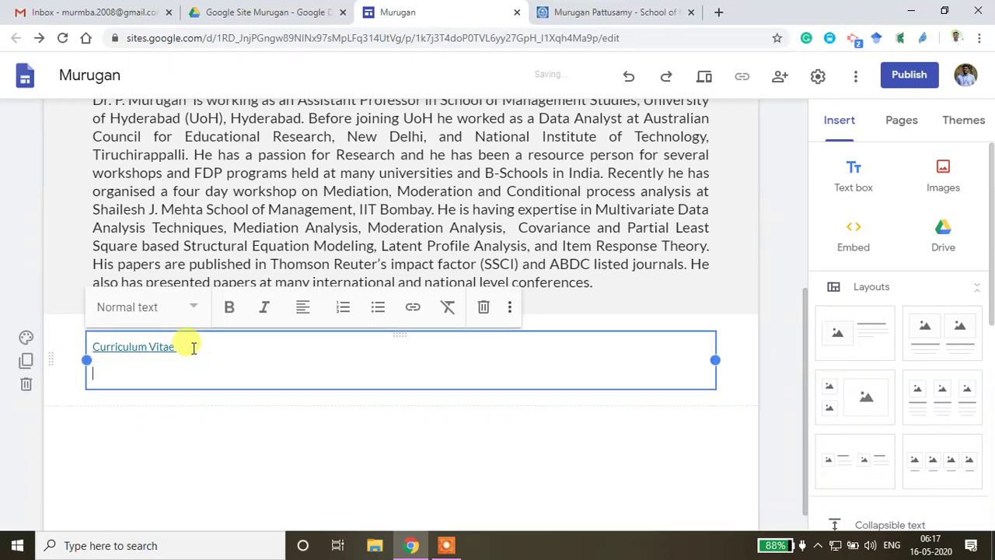
Step: Paste the faculty page's Education list into a new text box above Curriculum Vitae
click(614, 12)
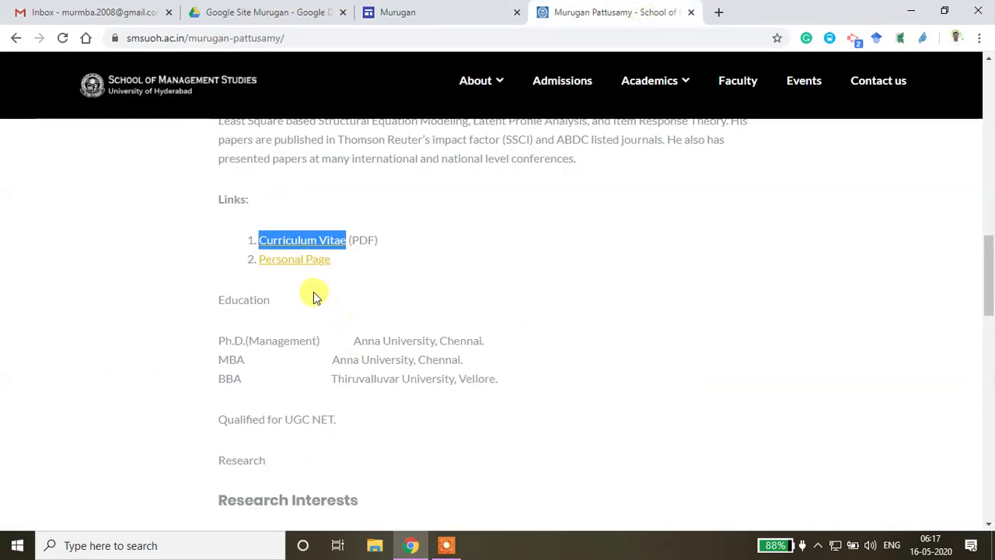
scroll(342, 384, down, 1)
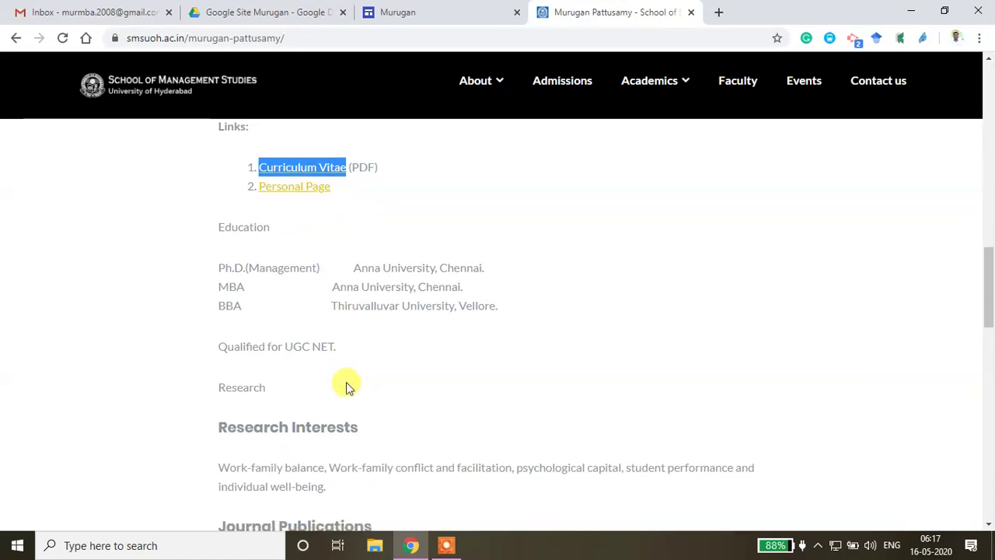
drag(220, 225, 507, 308)
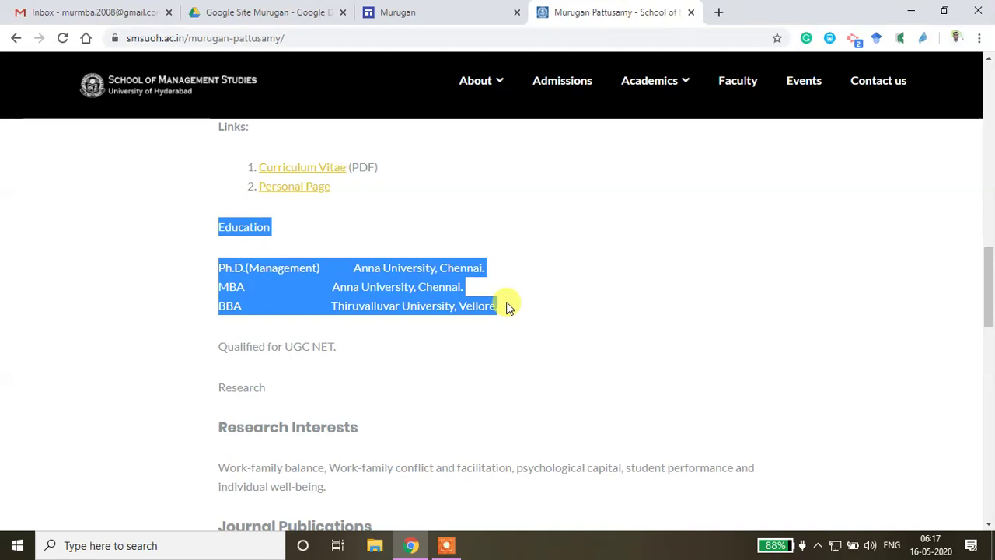
click(440, 9)
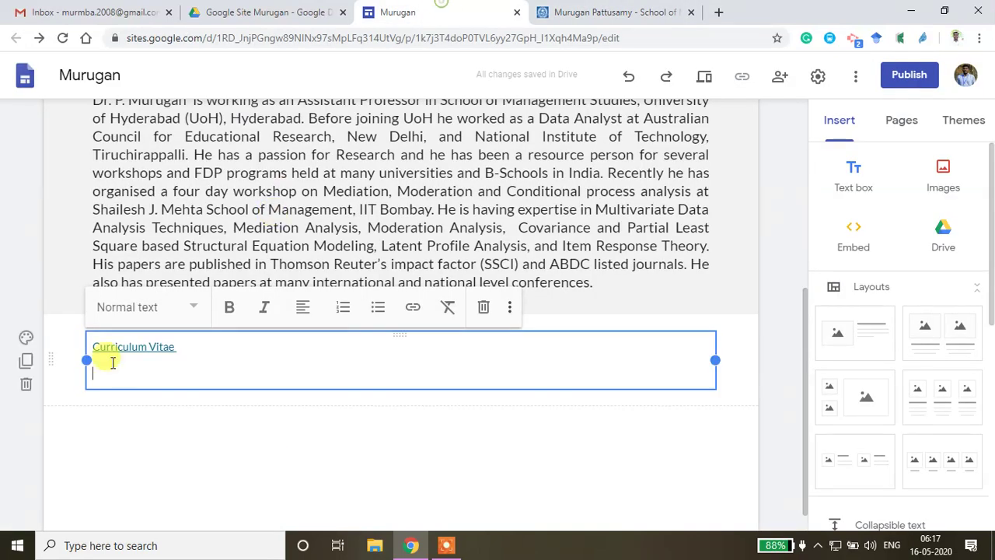
click(255, 243)
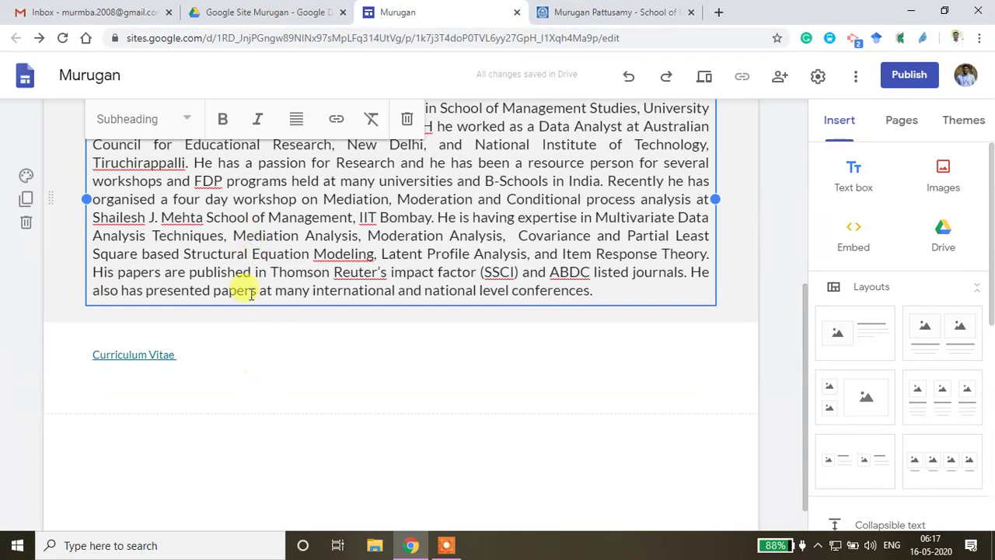
click(845, 172)
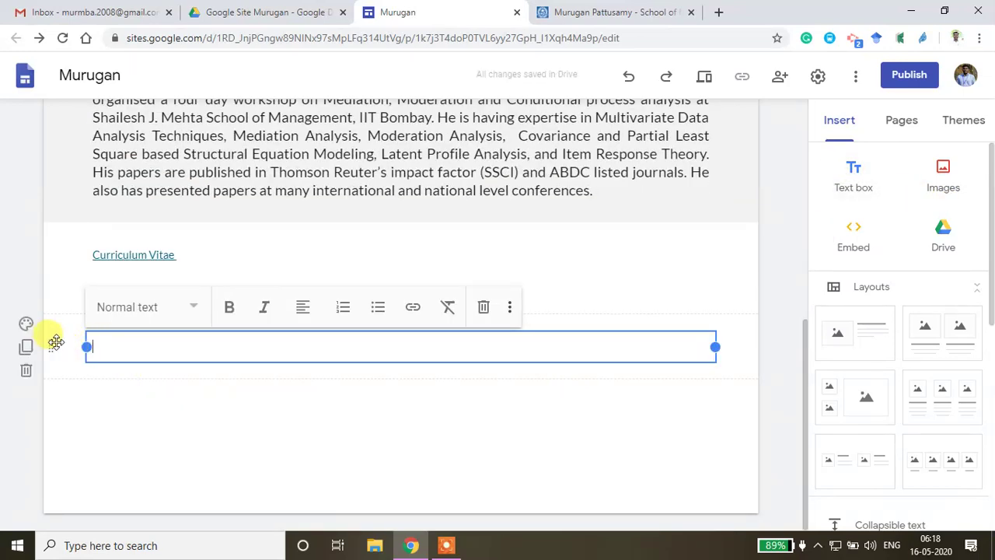
drag(55, 342, 73, 256)
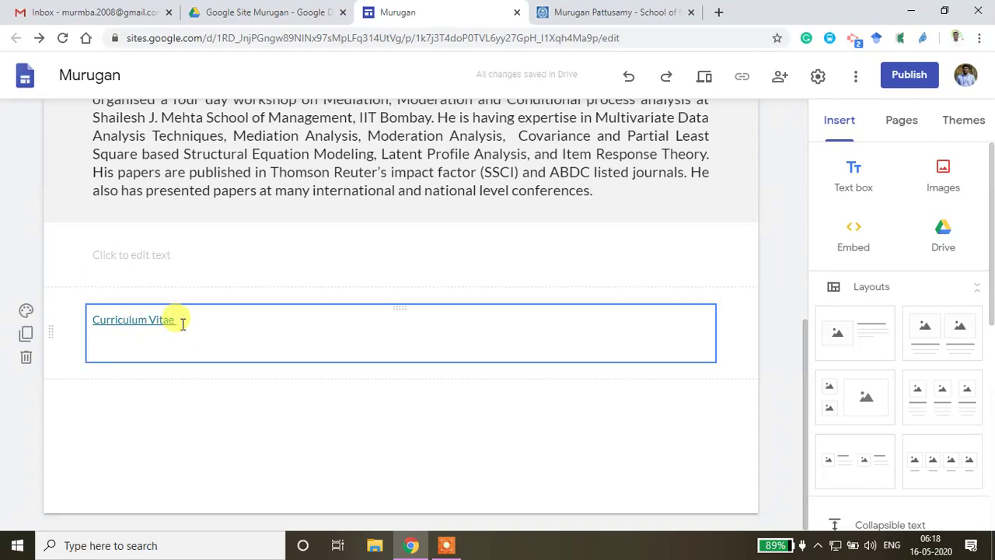
click(114, 248)
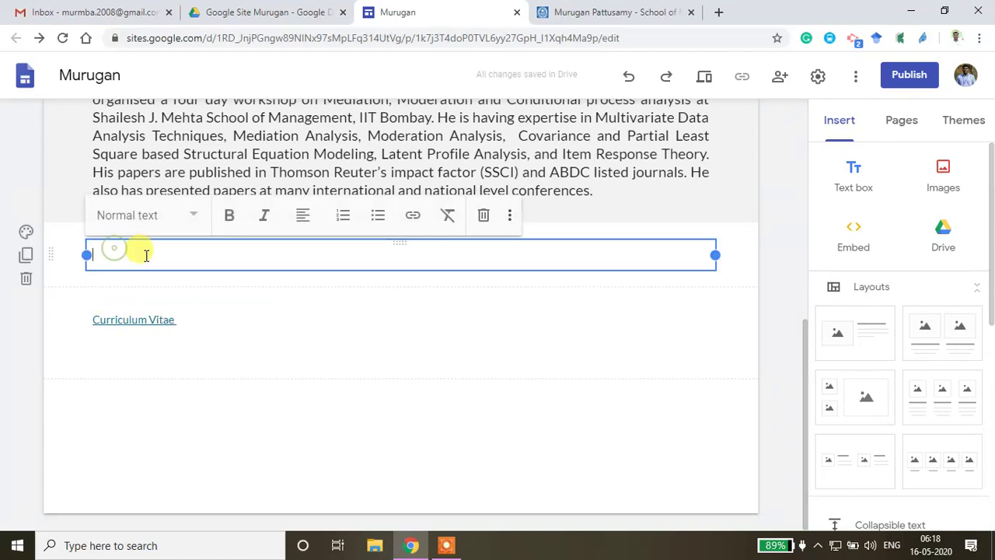
key(ctrl+v)
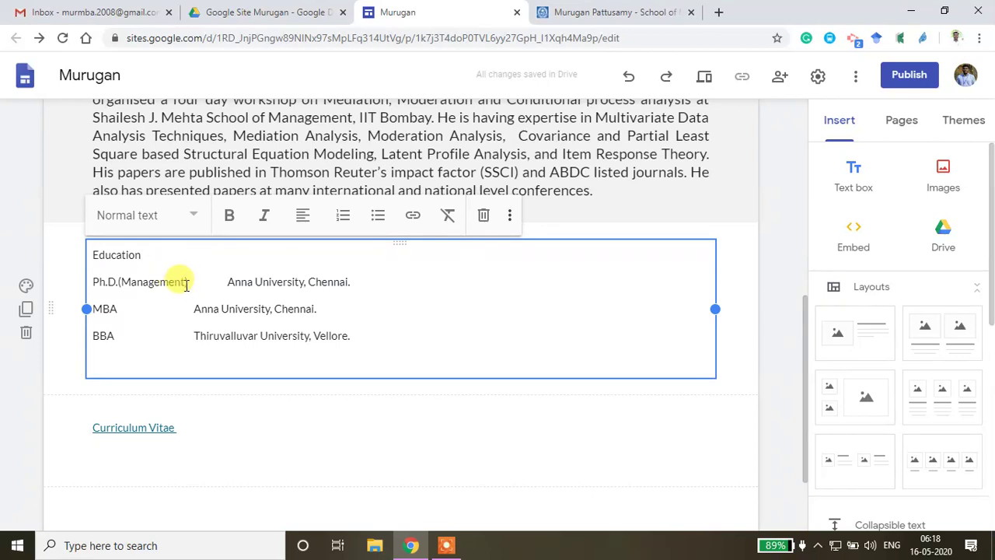
Step: Tab-align the MBA and BBA universities with the Ph.D. university column
click(193, 308)
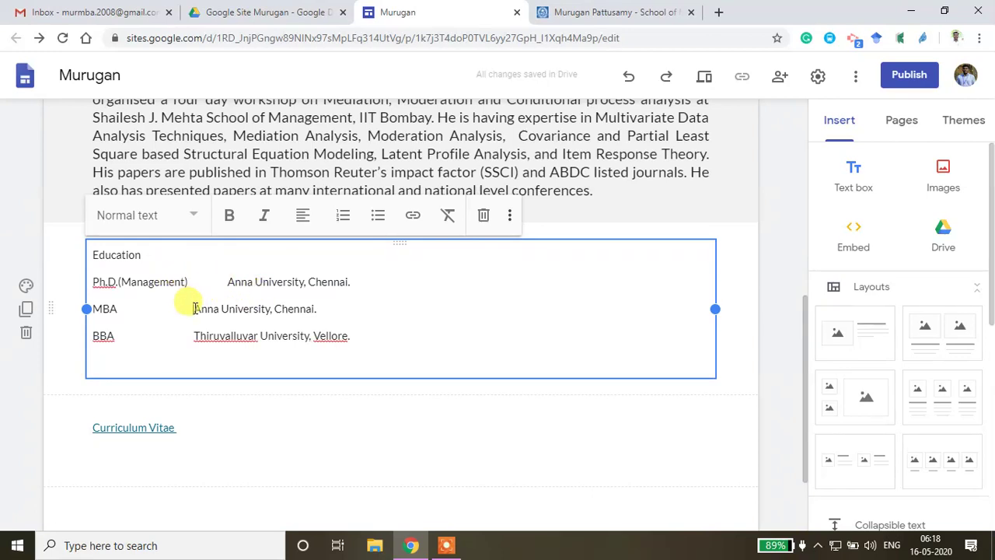
key(Tab)
click(193, 335)
key(Tab)
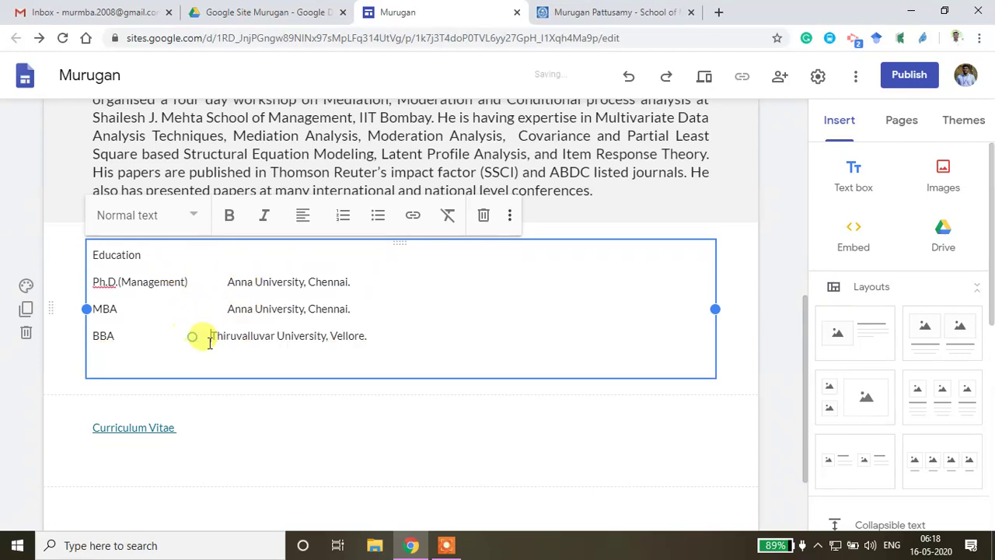
key(Tab)
Step: Set the whole Education block to Subheading style, not bold
drag(393, 336, 66, 251)
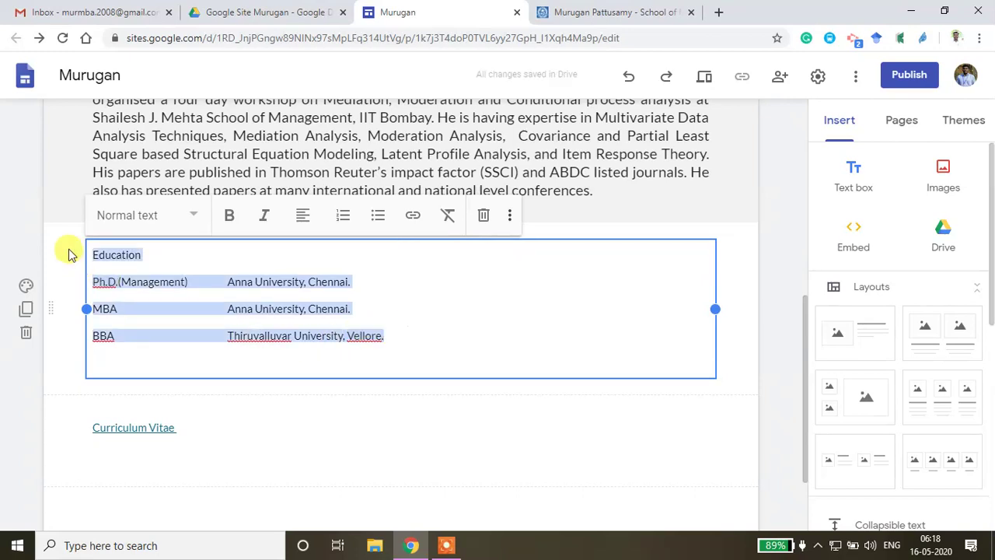
click(194, 218)
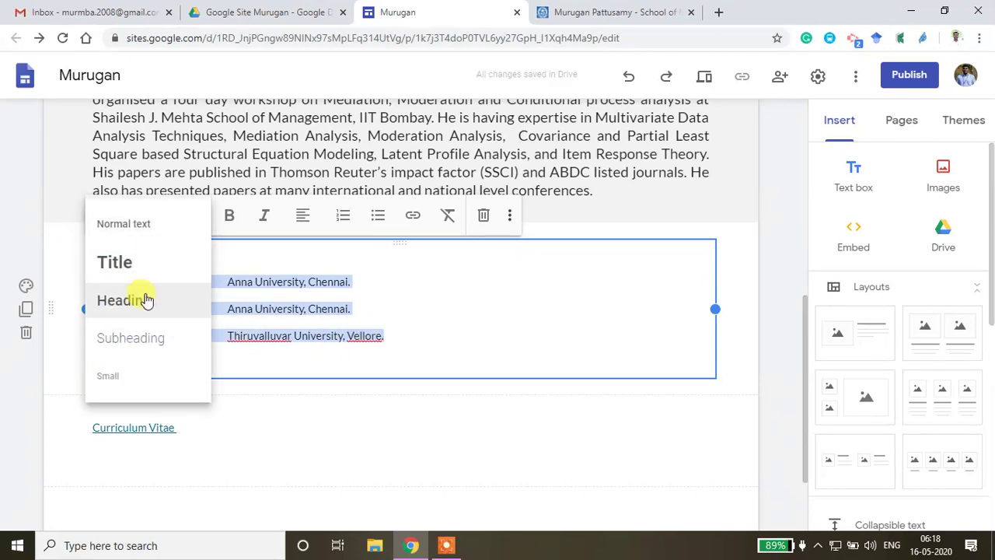
click(140, 338)
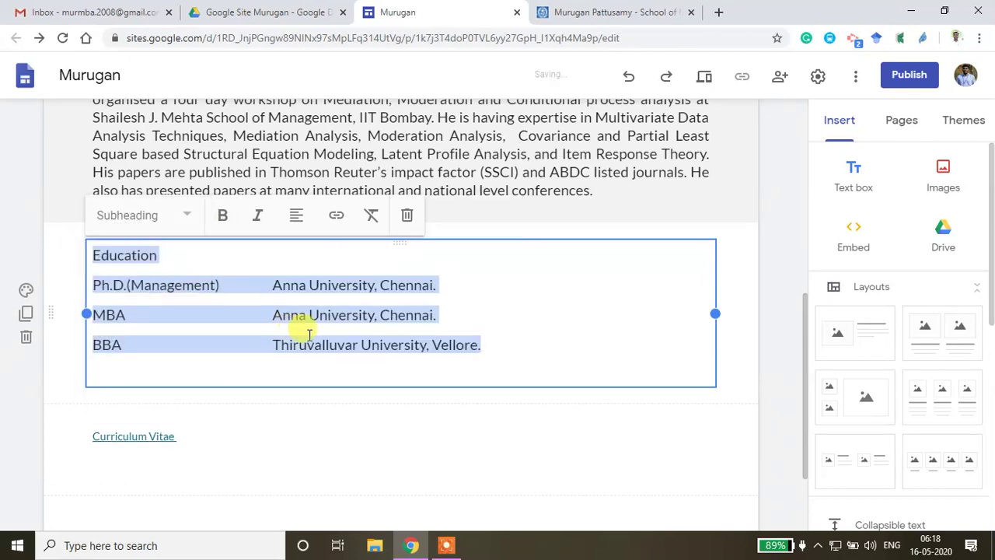
click(229, 226)
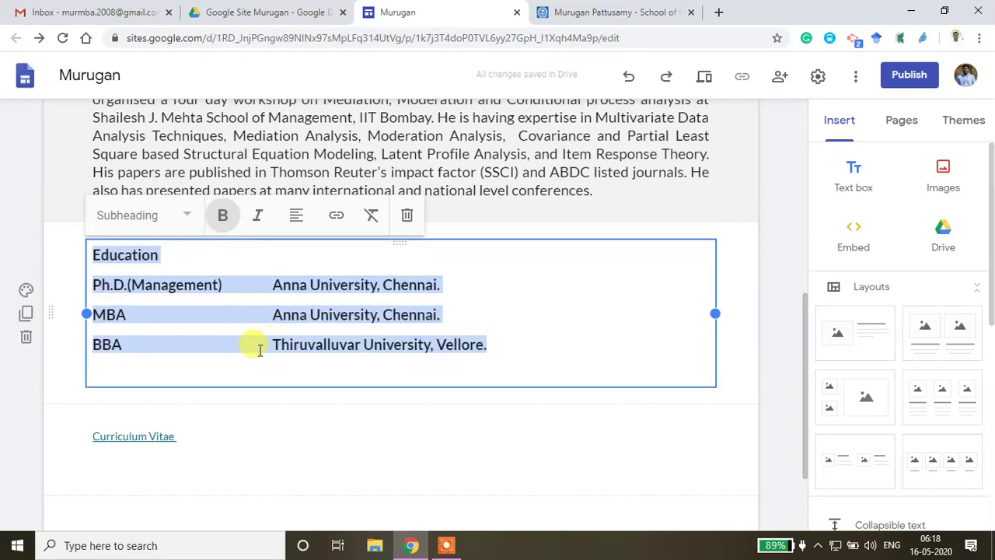
click(222, 217)
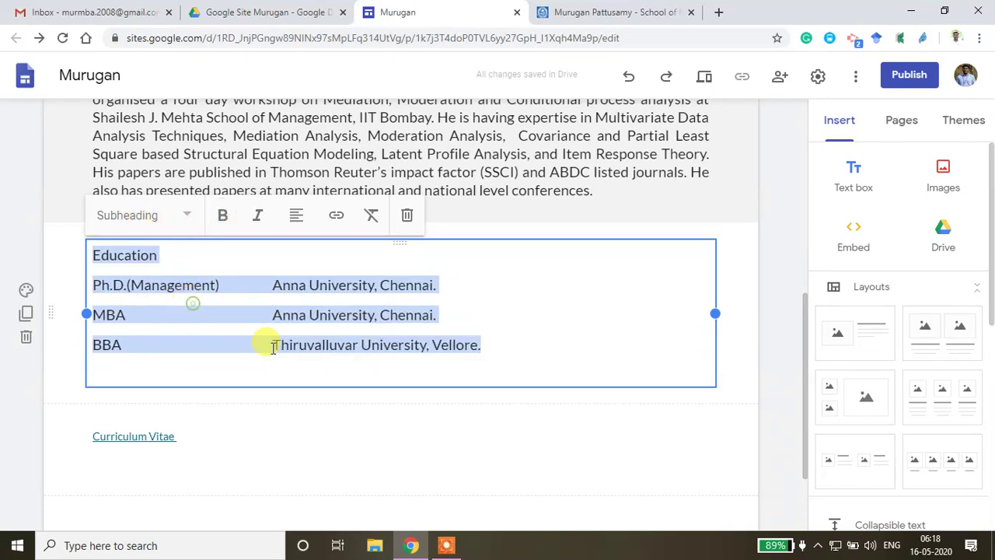
Step: Add a UGC NET 2012 line after Vellore and insert a space before (Management)
click(489, 345)
key(Return)
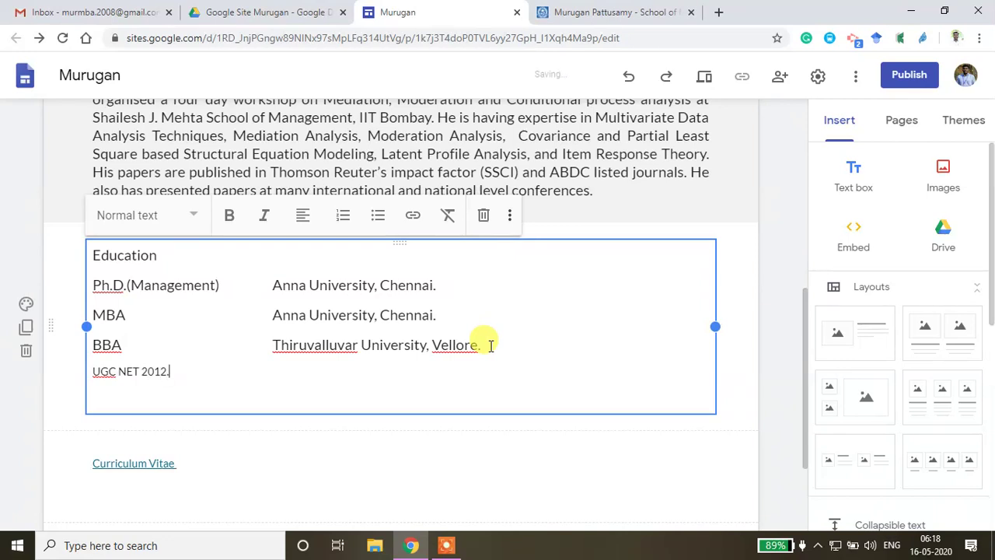
click(128, 285)
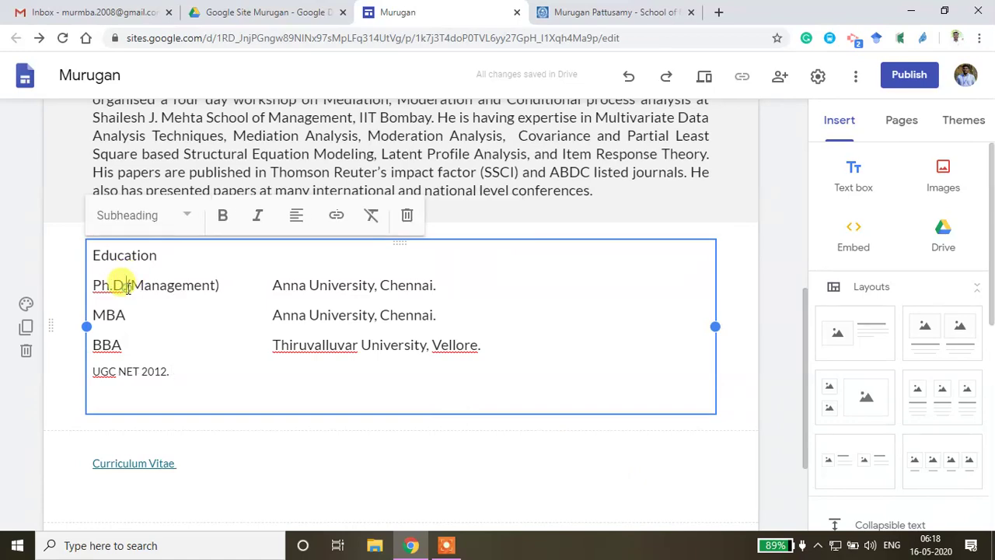
click(740, 465)
Step: Create a new page named Research from the site's Pages list
scroll(513, 373, up, 5)
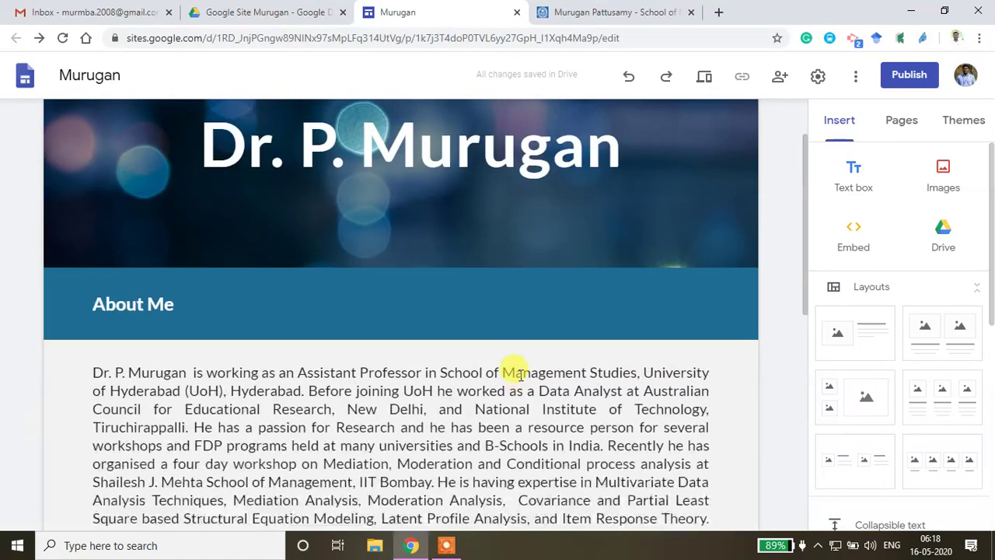
scroll(519, 373, up, 2)
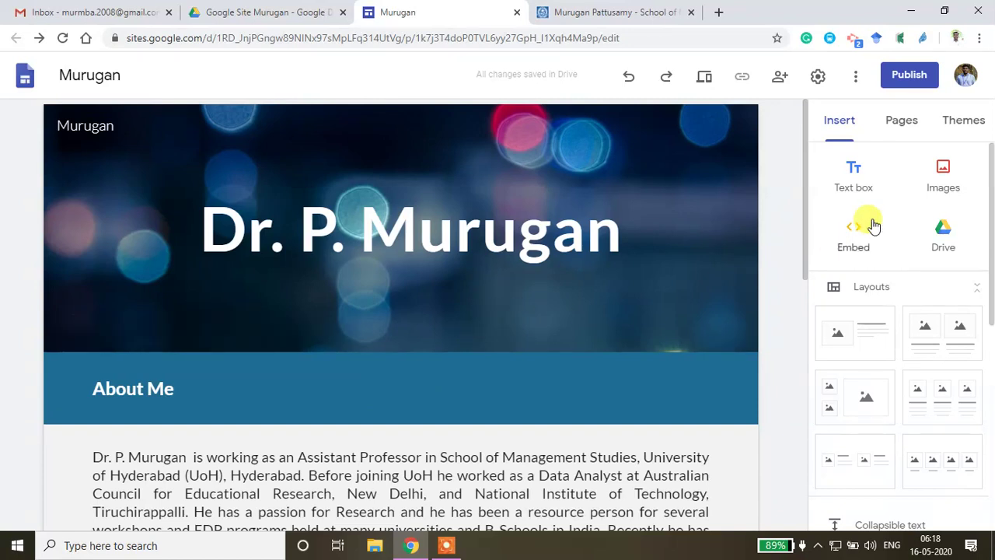
click(908, 124)
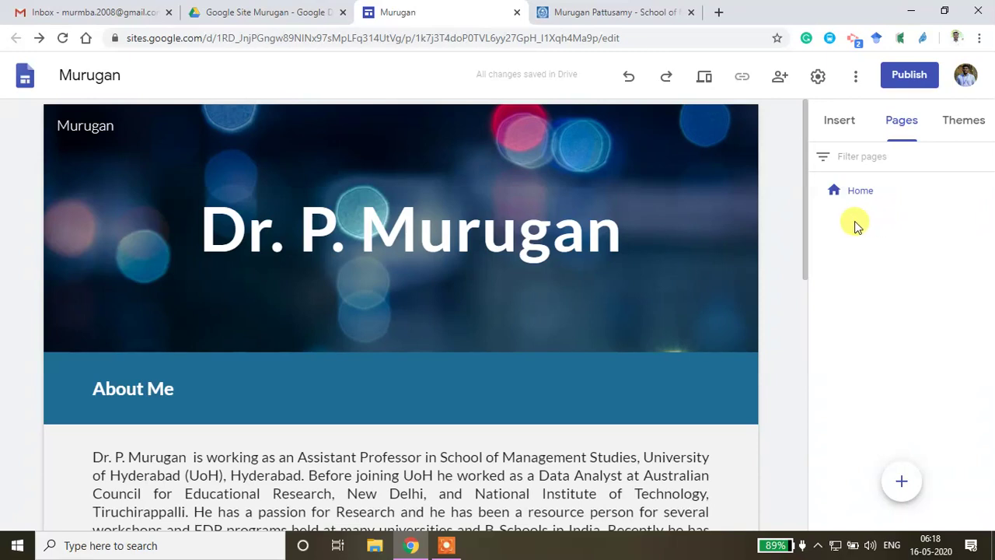
mouse_move(903, 483)
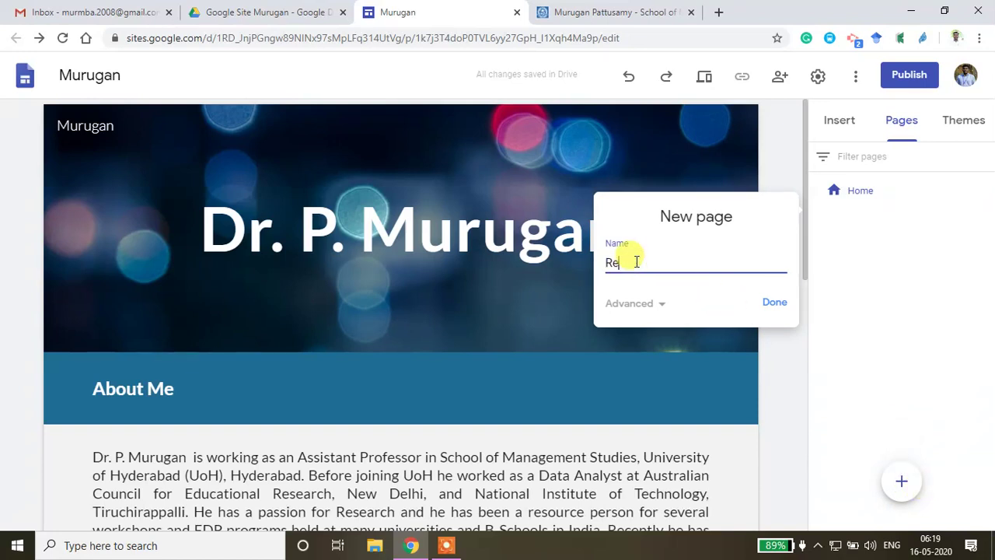
click(775, 303)
click(257, 215)
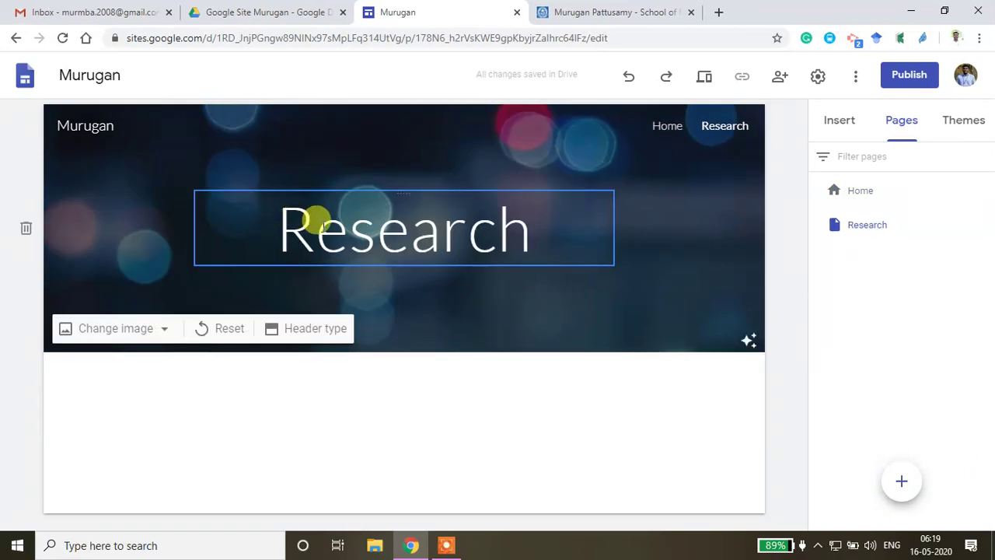
Step: Make the Research page's header title bold
click(528, 225)
drag(536, 227, 138, 200)
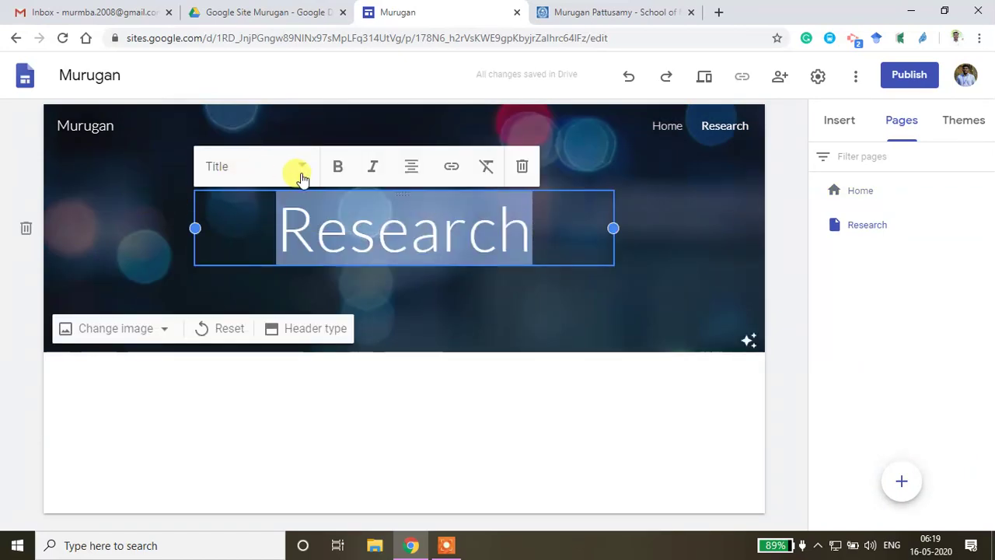
click(337, 168)
click(428, 330)
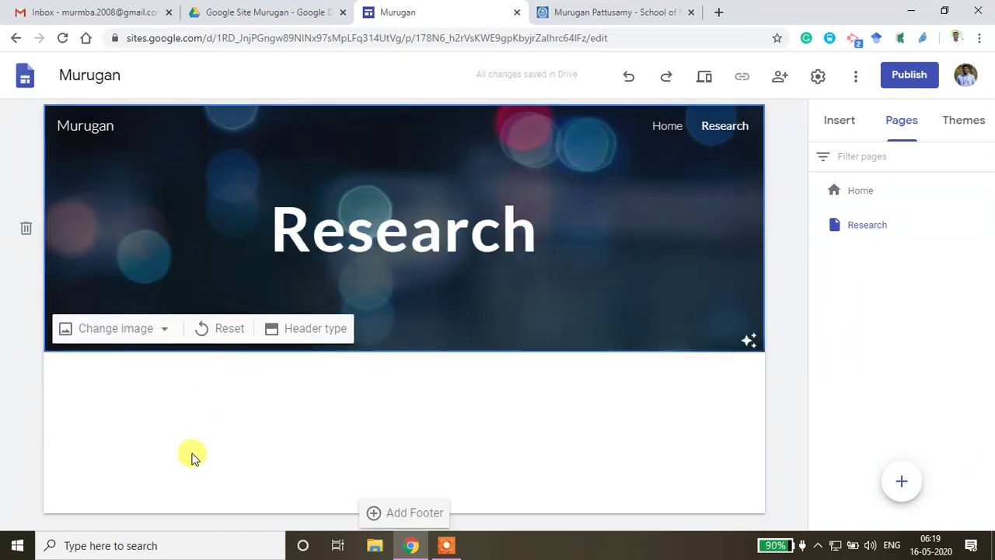
click(178, 417)
click(841, 124)
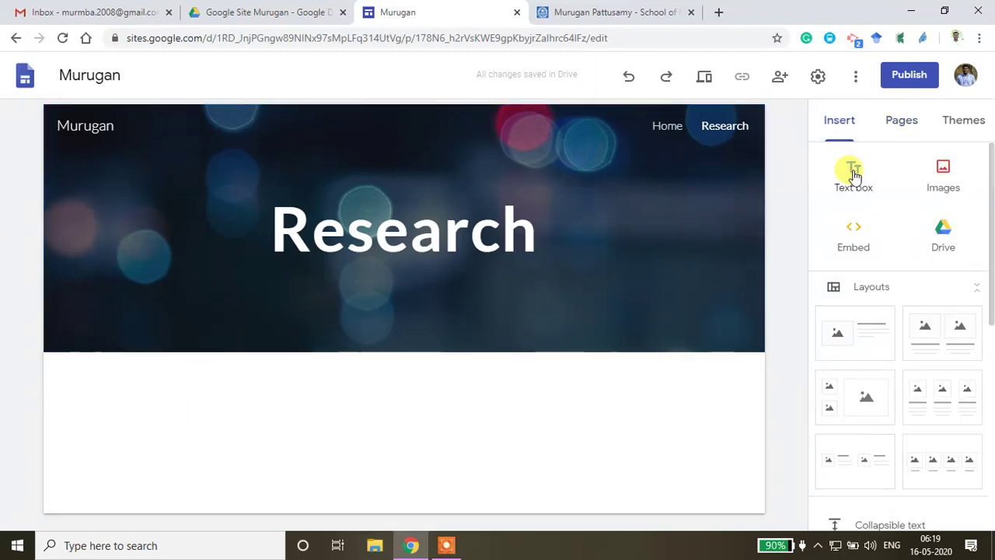
Step: Paste the faculty page's research interests and seven publications into a new text box
click(854, 175)
click(610, 12)
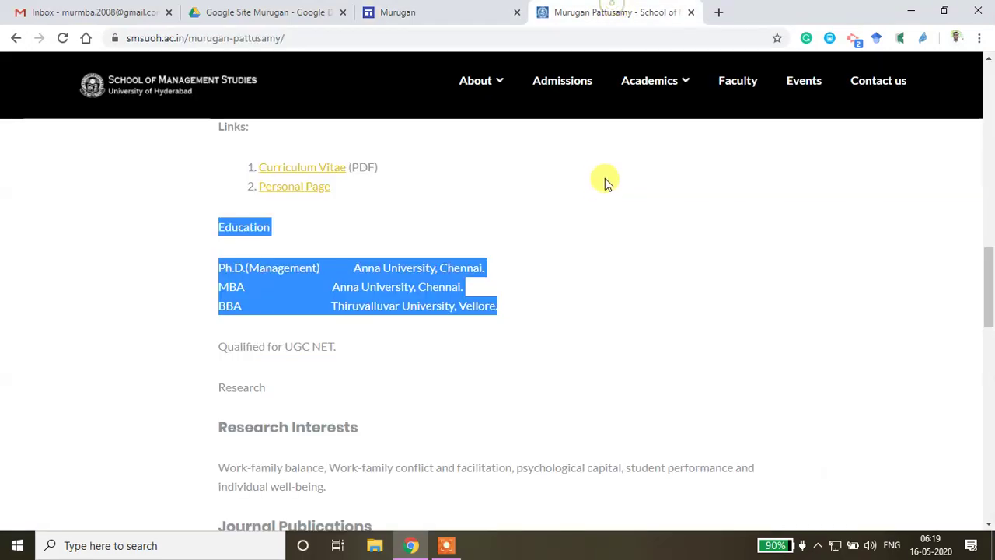
scroll(349, 327, down, 4)
scroll(310, 307, up, 2)
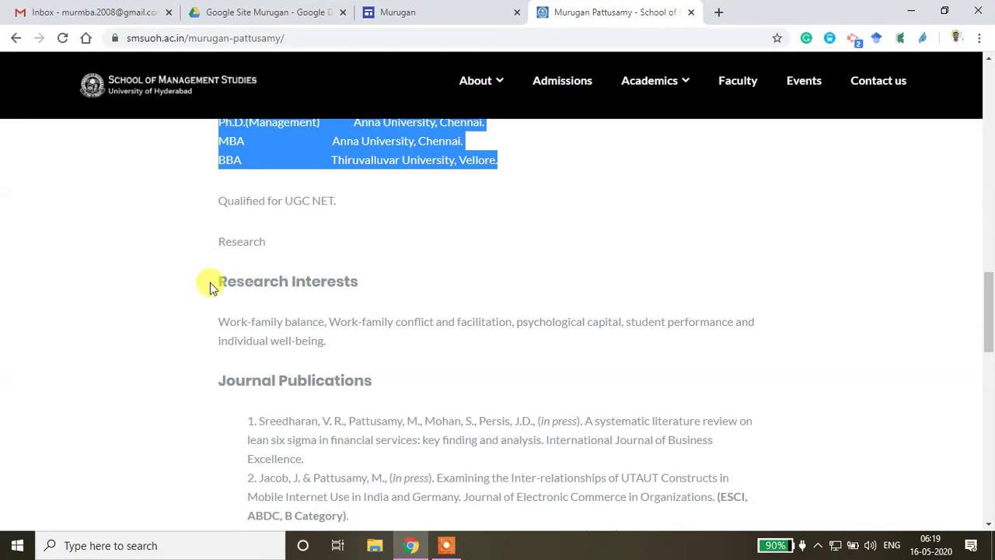
drag(220, 282, 655, 274)
scroll(311, 357, down, 4)
scroll(384, 351, down, 3)
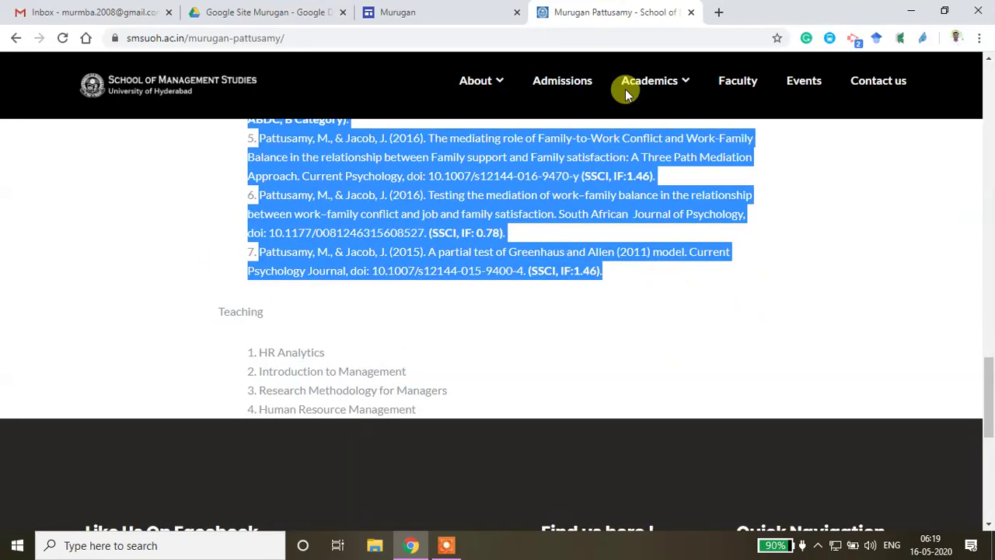
click(458, 13)
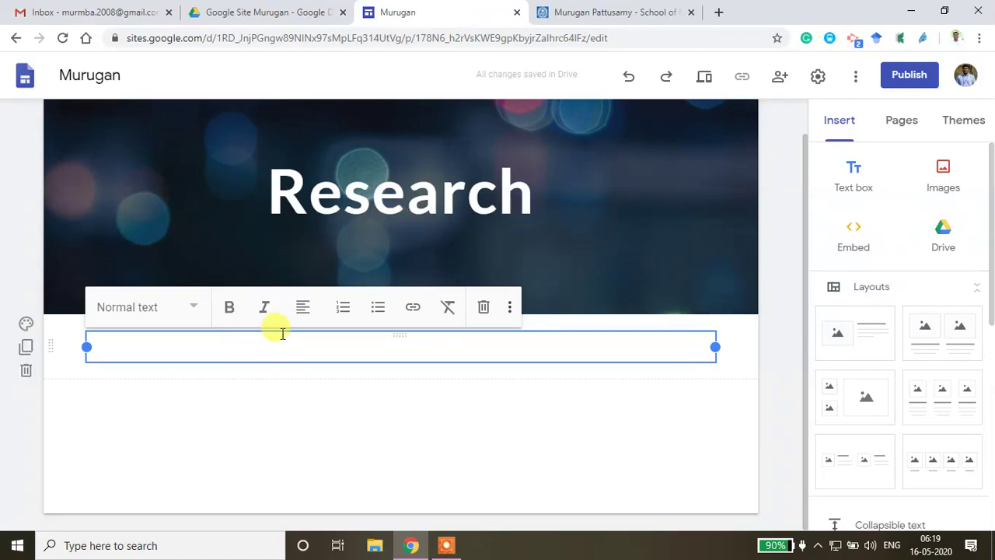
key(ctrl+v)
Step: Style the Research Interests and Journal Publications headings as Subheading
scroll(249, 321, up, 4)
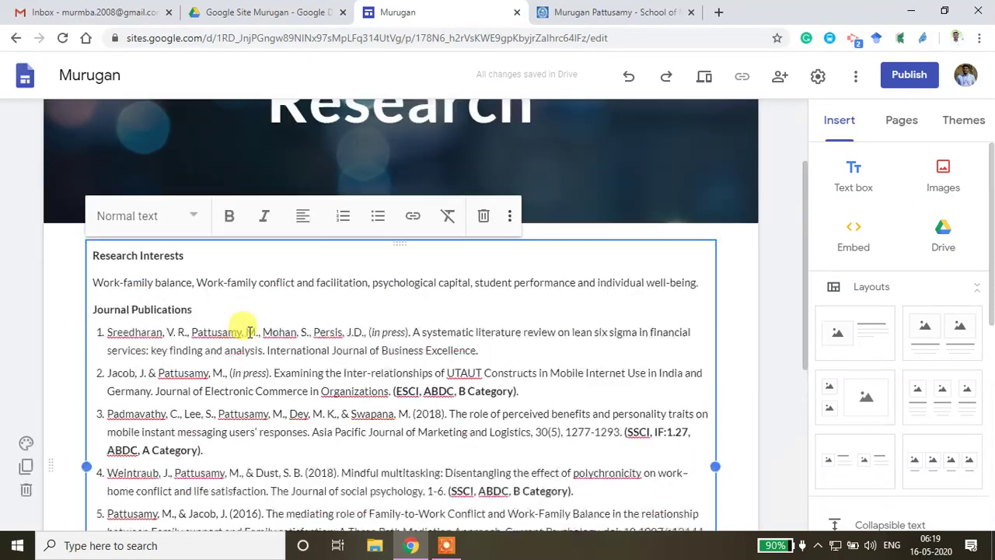
drag(195, 351, 49, 342)
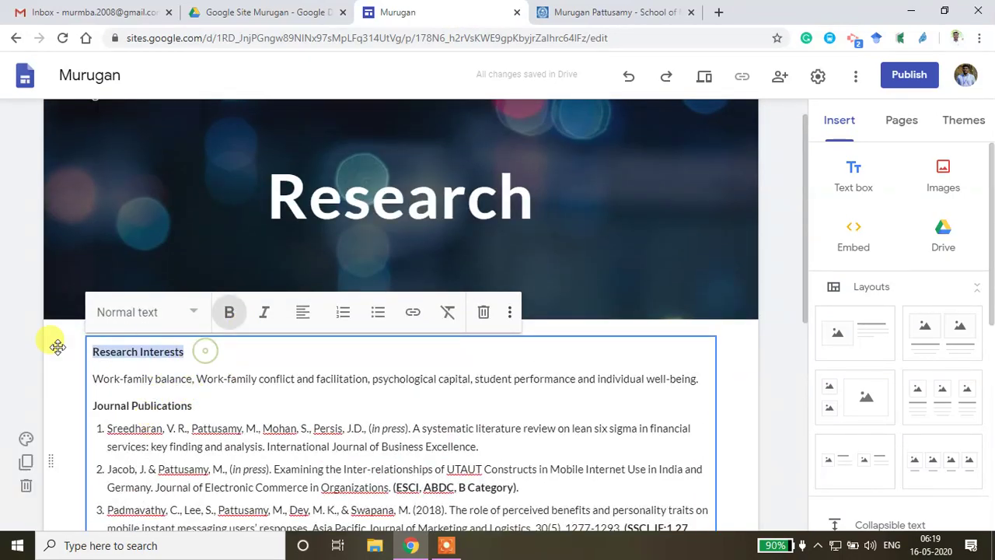
click(196, 315)
click(156, 431)
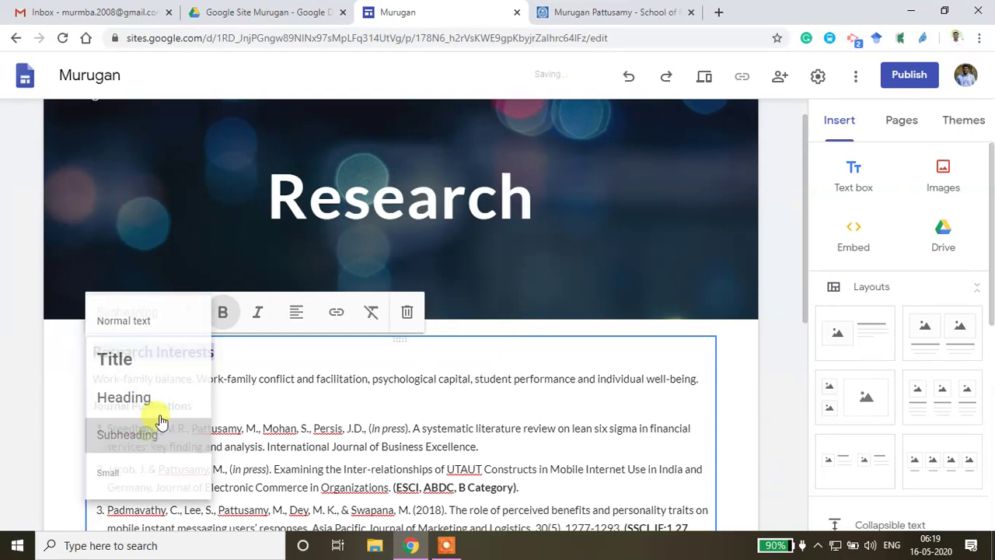
drag(198, 404, 103, 404)
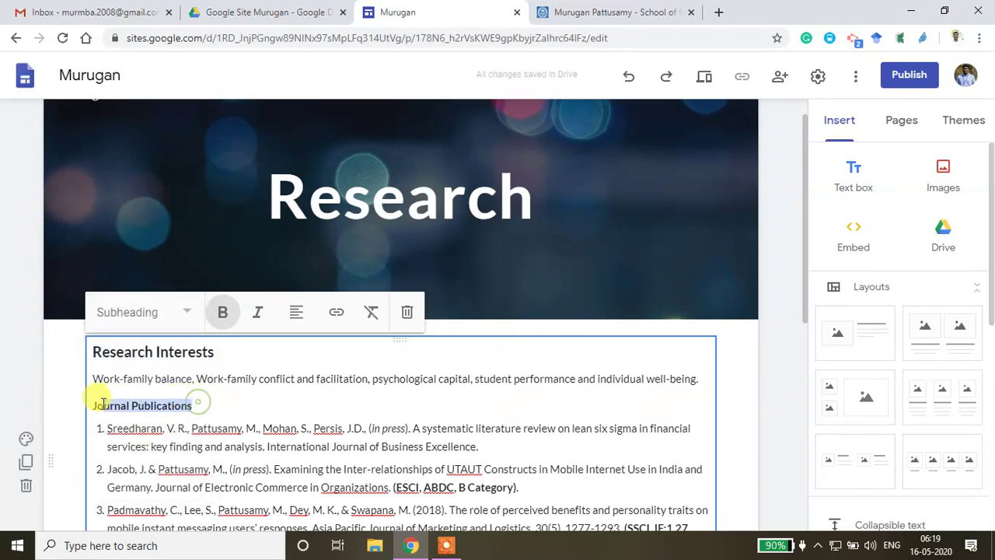
click(193, 314)
click(152, 437)
click(251, 405)
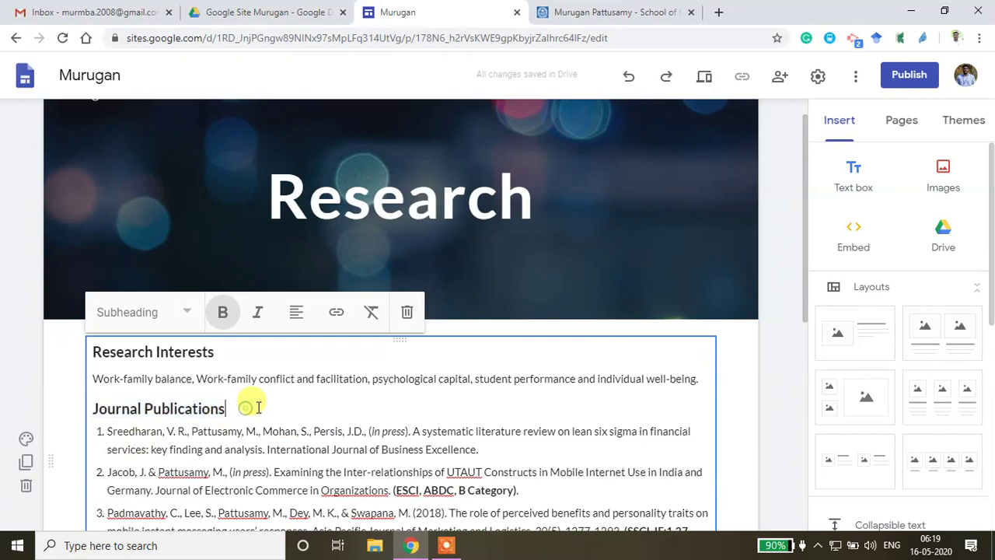
scroll(257, 404, down, 2)
scroll(262, 403, down, 3)
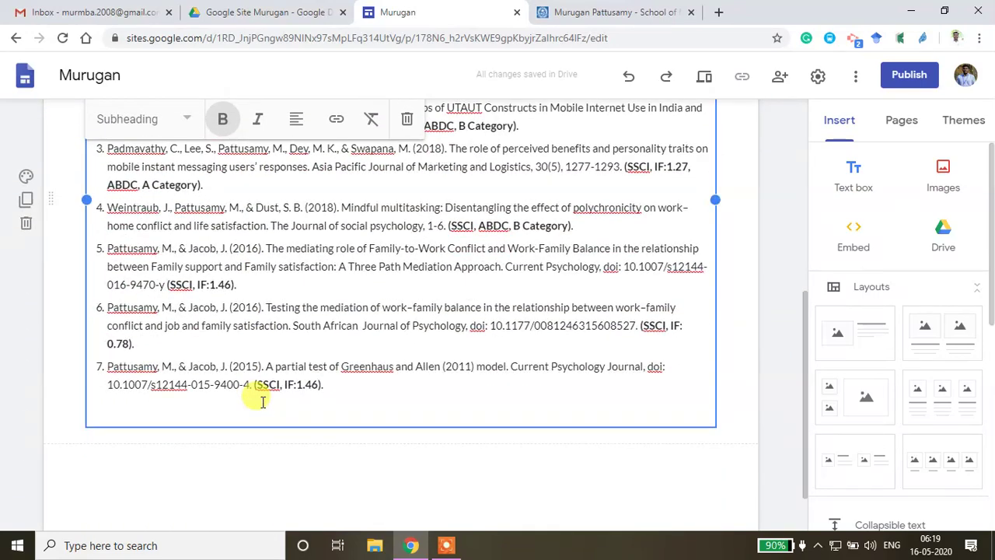
scroll(261, 401, up, 4)
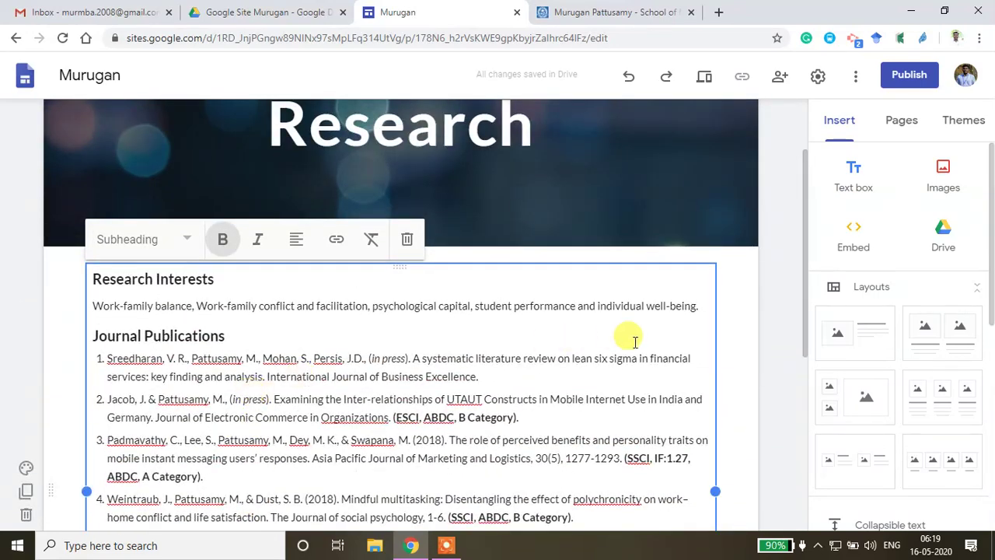
click(752, 331)
scroll(420, 371, down, 3)
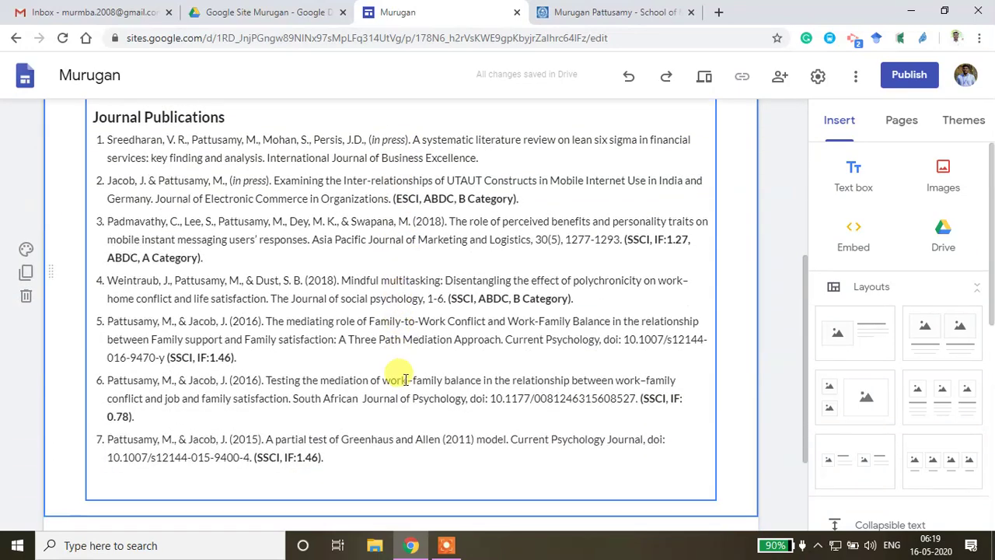
scroll(404, 379, down, 1)
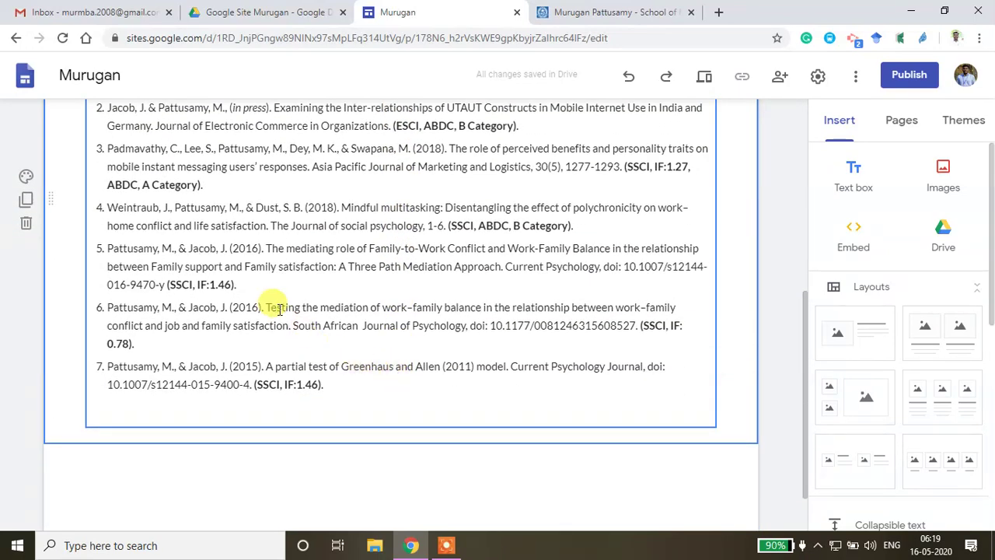
Step: Search Google in a new tab for publication 6's title
drag(266, 308, 285, 319)
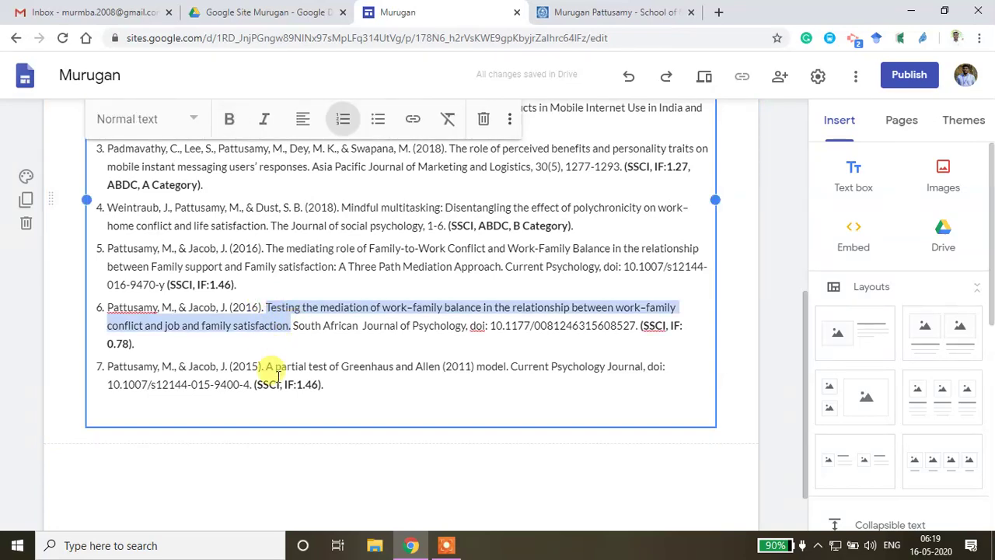
click(719, 12)
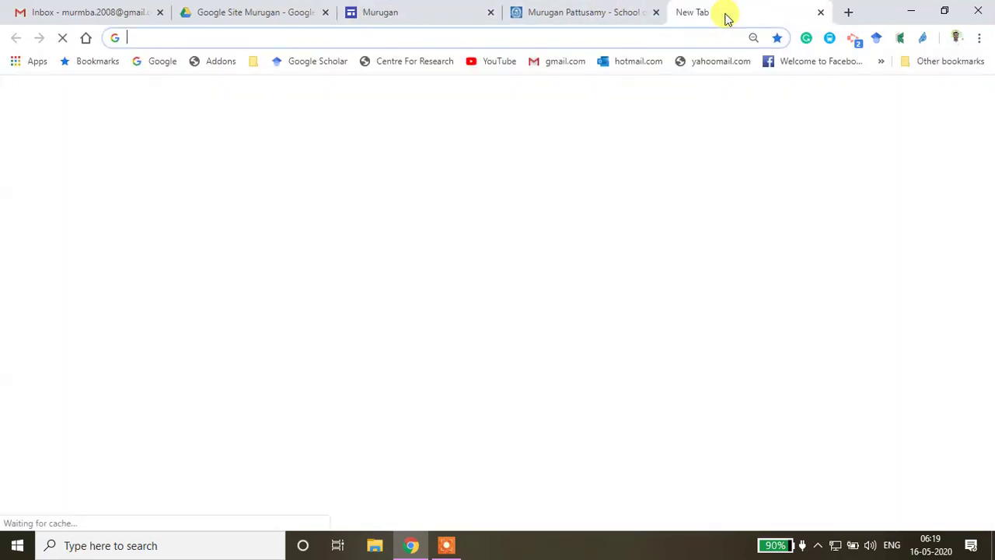
key(ctrl+v)
key(Return)
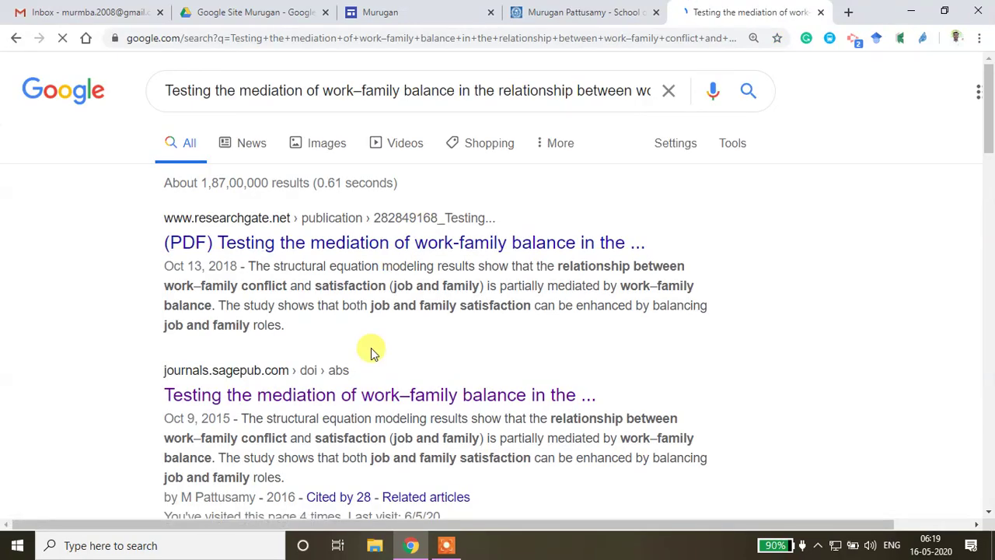
Step: Open the sagepub article result and copy its web address
scroll(371, 347, down, 1)
middle_click(364, 324)
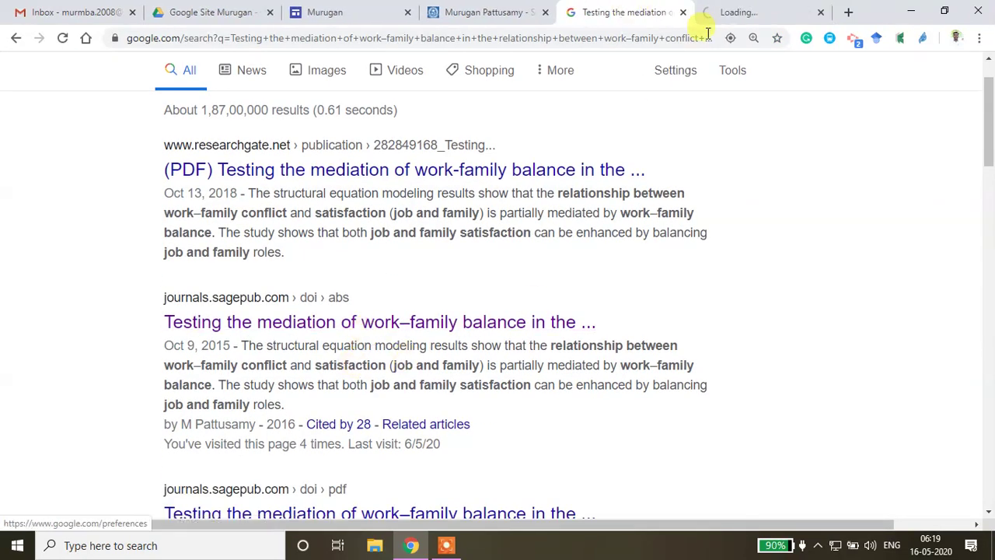
click(767, 13)
click(427, 41)
key(ctrl+c)
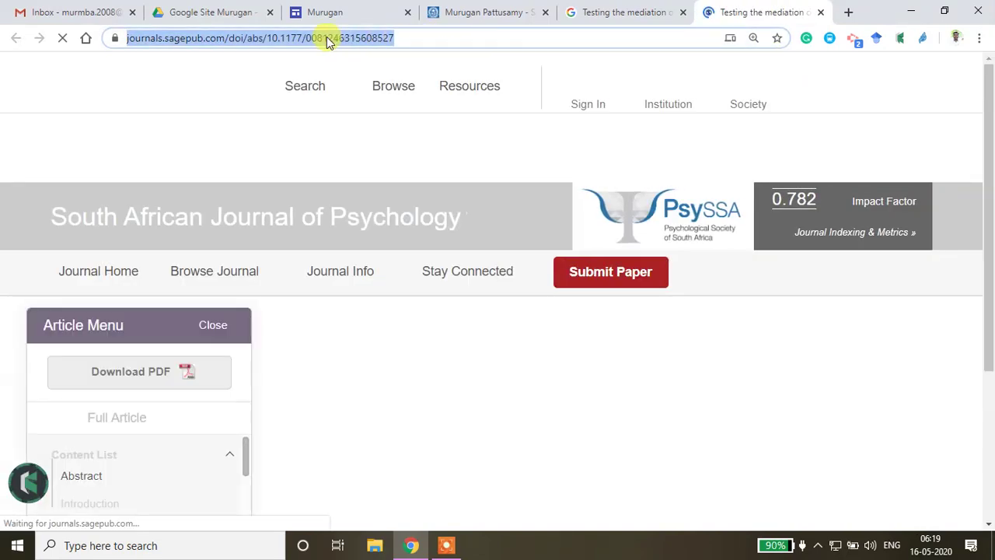
click(356, 13)
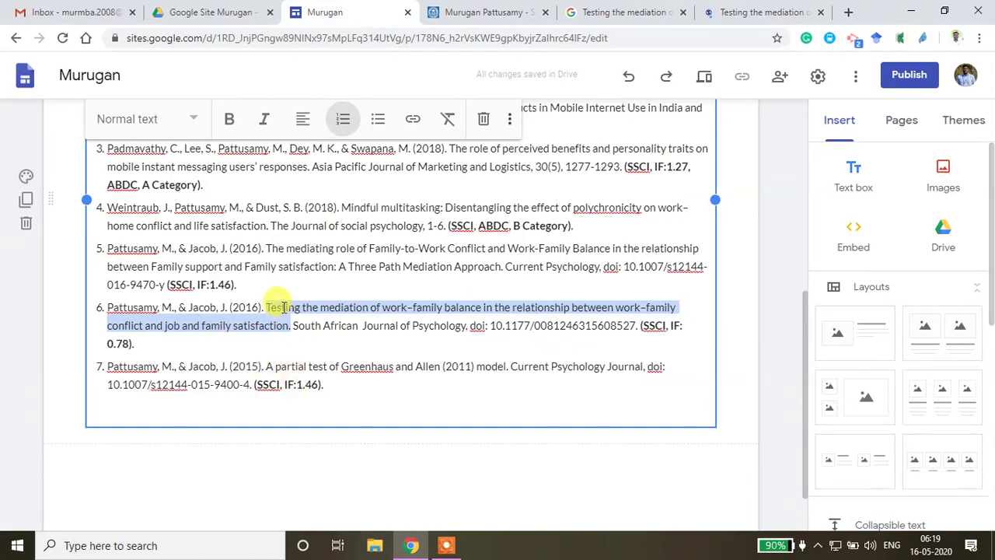
Step: Link publication 6's title to the copied sagepub article URL
click(411, 119)
key(ctrl+v)
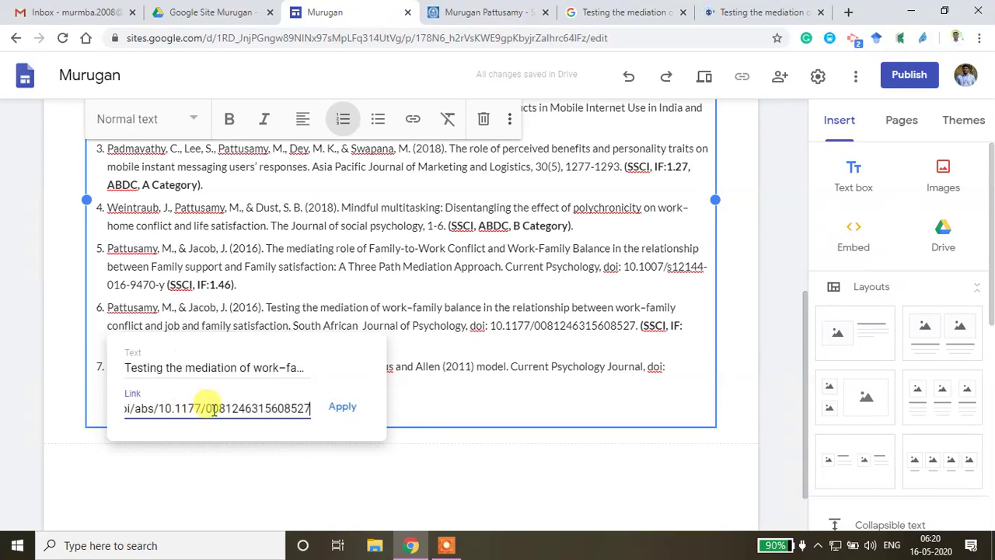
click(342, 408)
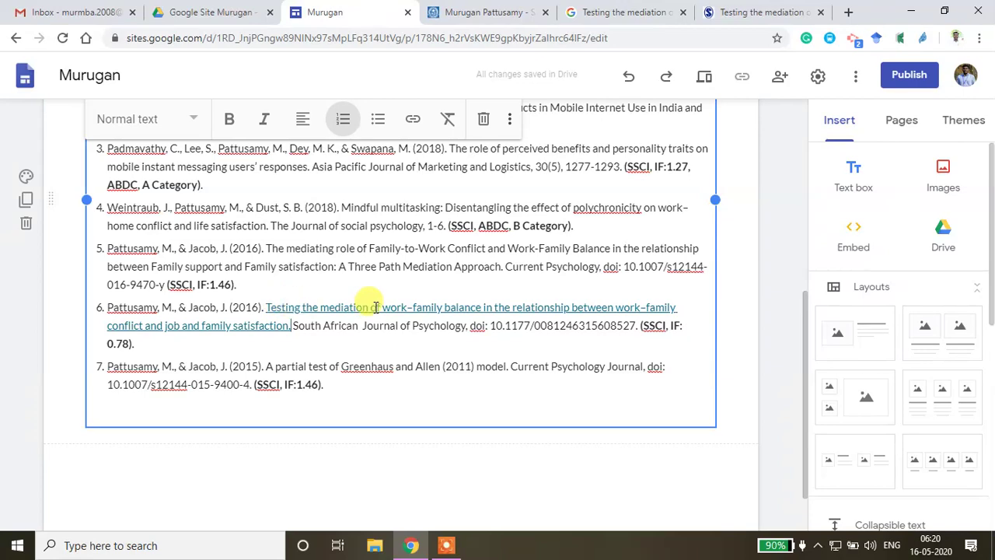
scroll(376, 303, up, 3)
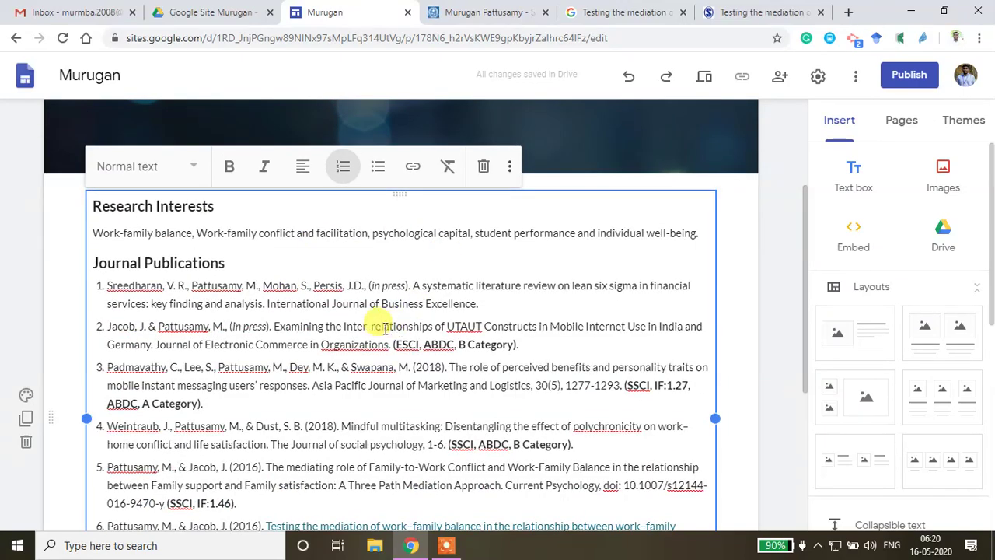
click(727, 272)
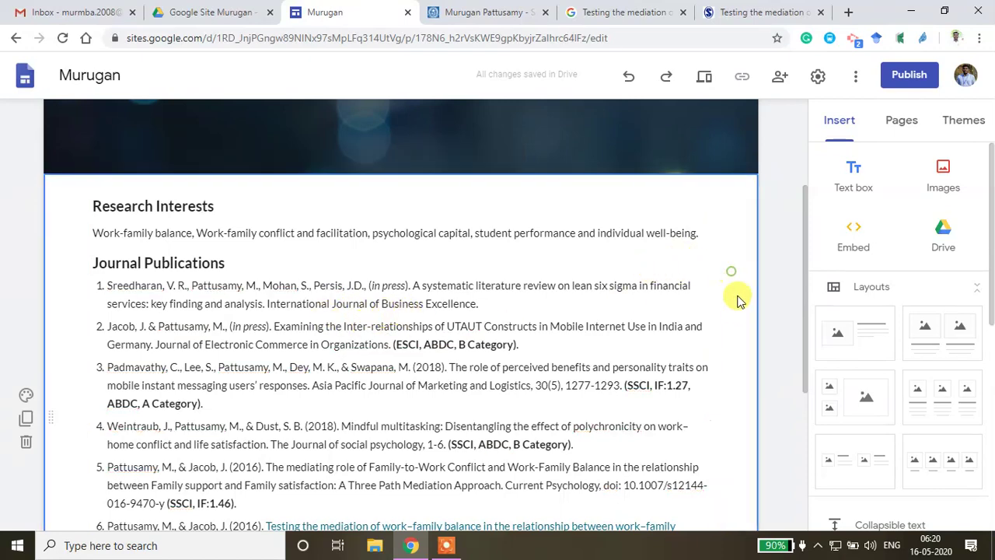
scroll(694, 322, down, 4)
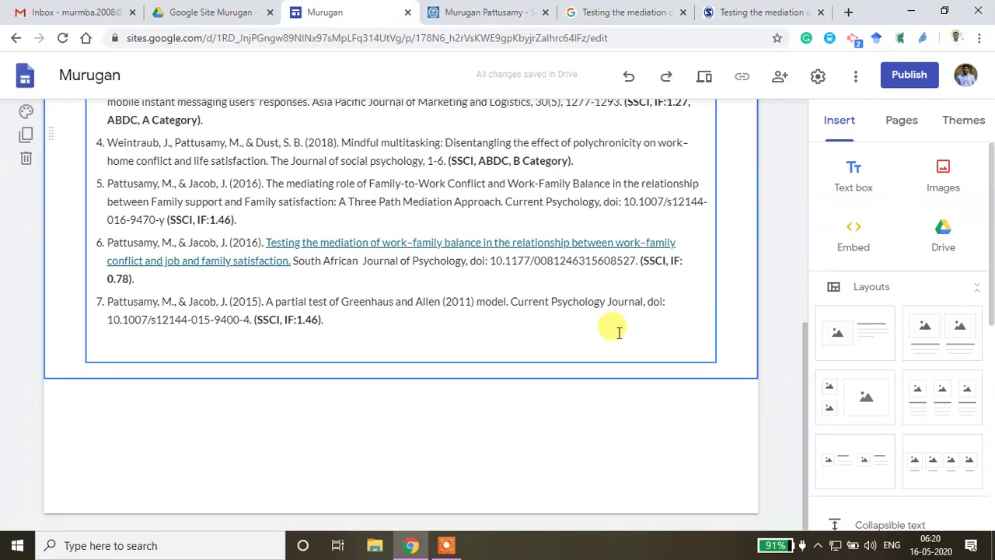
scroll(611, 329, up, 6)
click(904, 122)
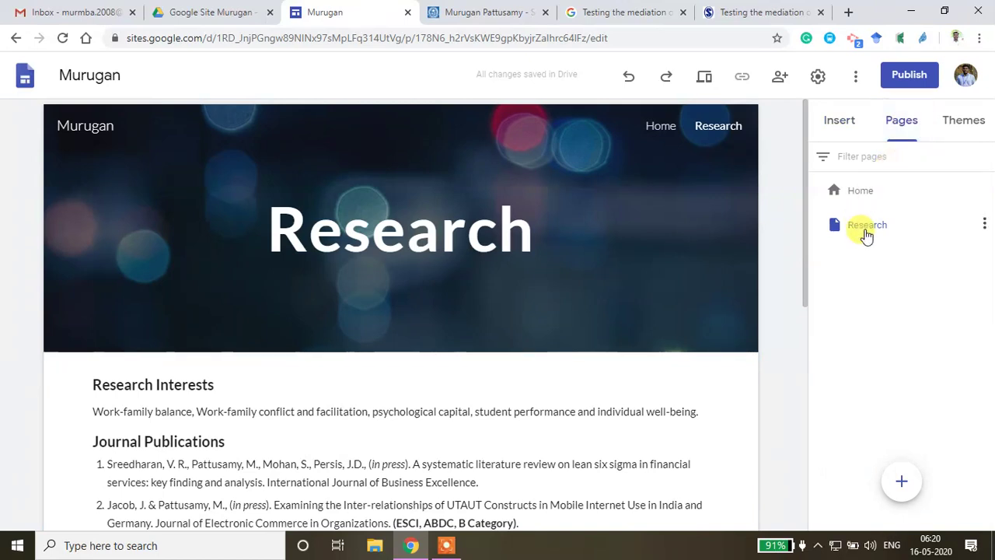
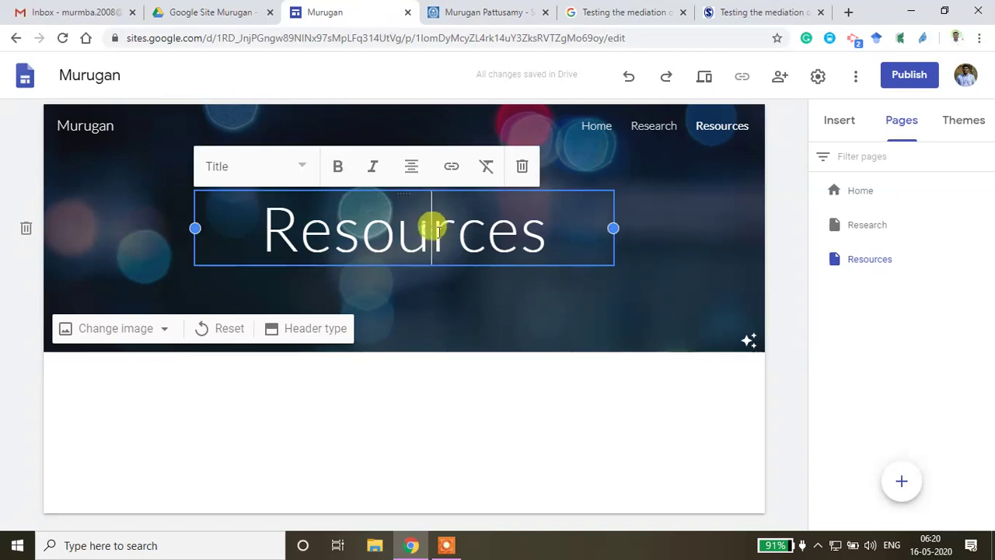
Step: Make the 'Resources' title in the page banner bold
double_click(451, 230)
click(340, 167)
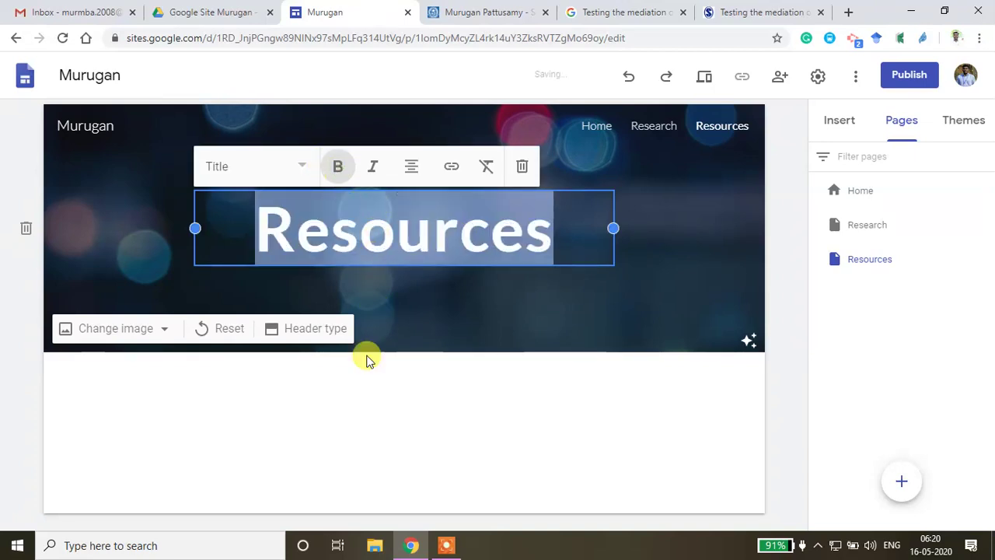
click(344, 423)
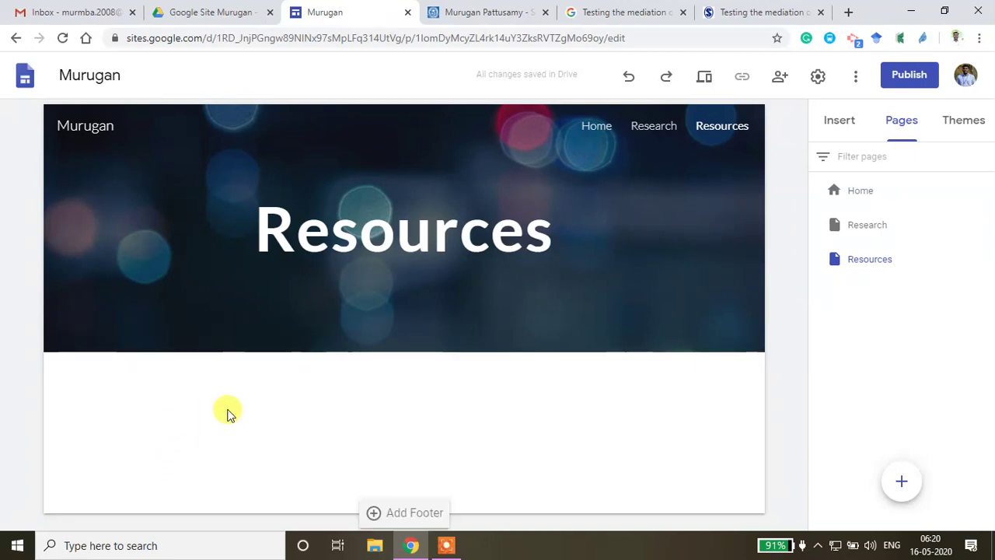
Step: Open YouTube in a new tab and go to your own channel page
click(845, 13)
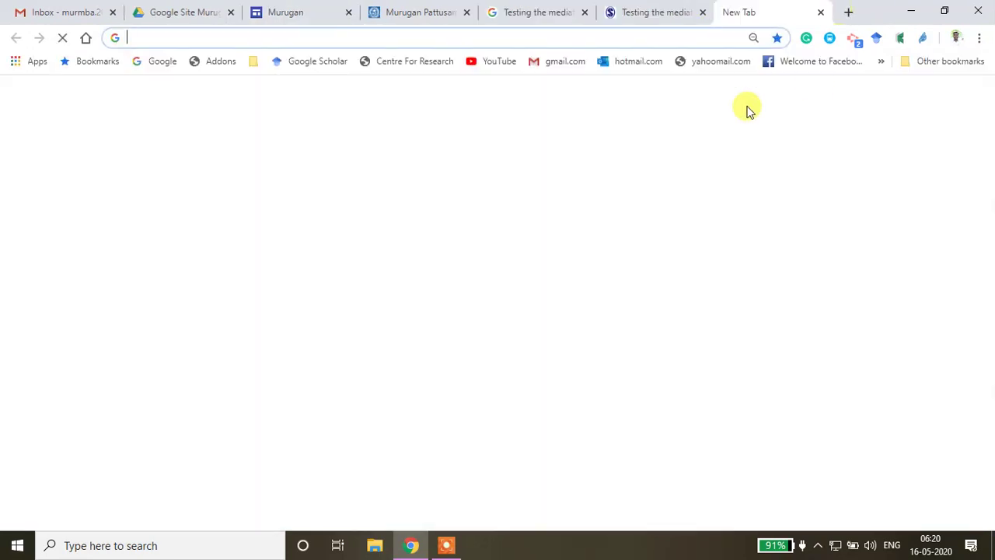
click(507, 65)
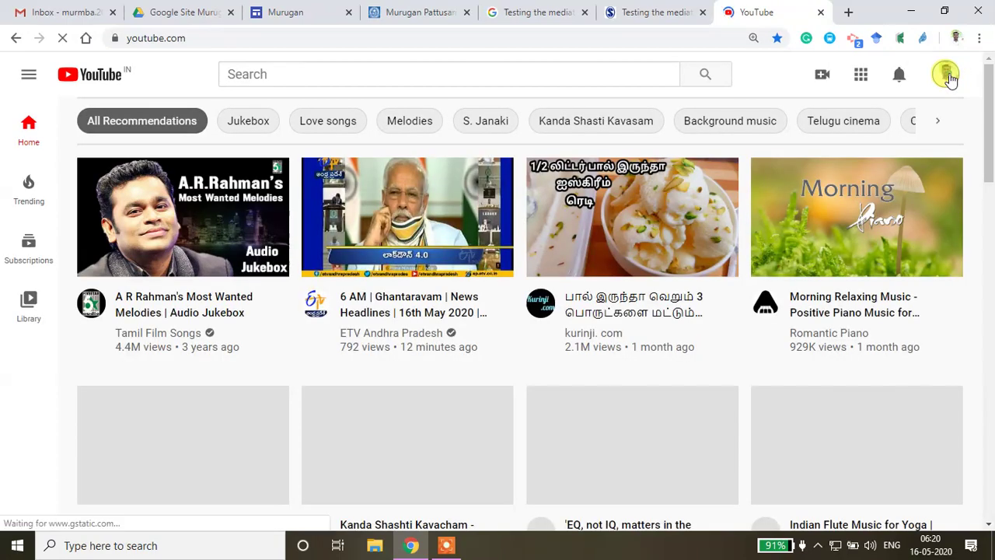
click(946, 74)
click(766, 162)
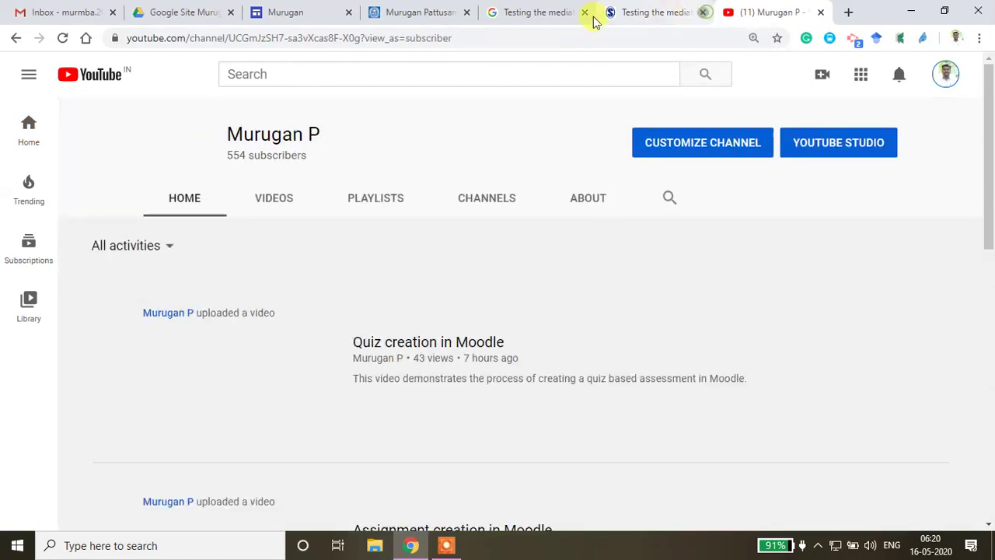
Step: Close the two extra search tabs and return to the Google Sites editor
click(584, 12)
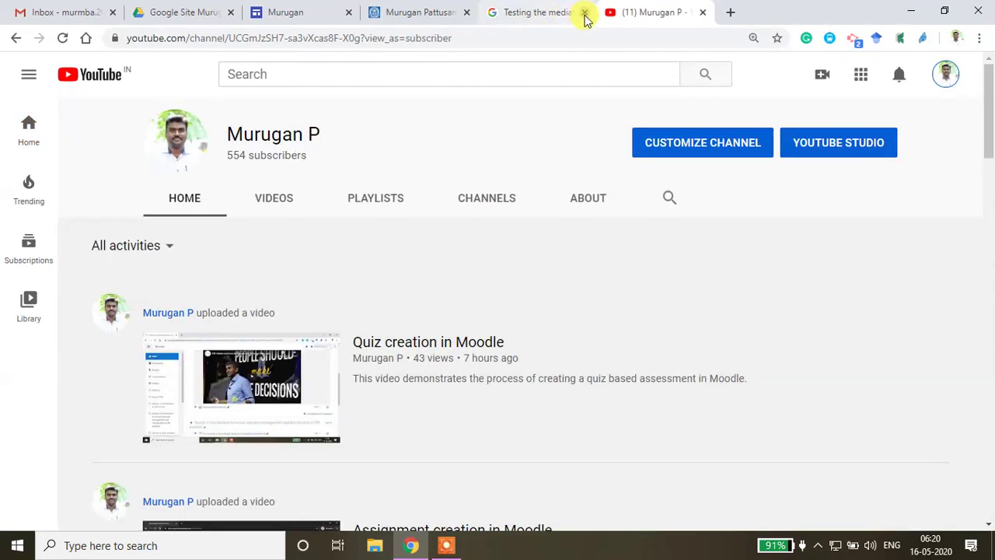
click(584, 12)
click(375, 12)
click(381, 9)
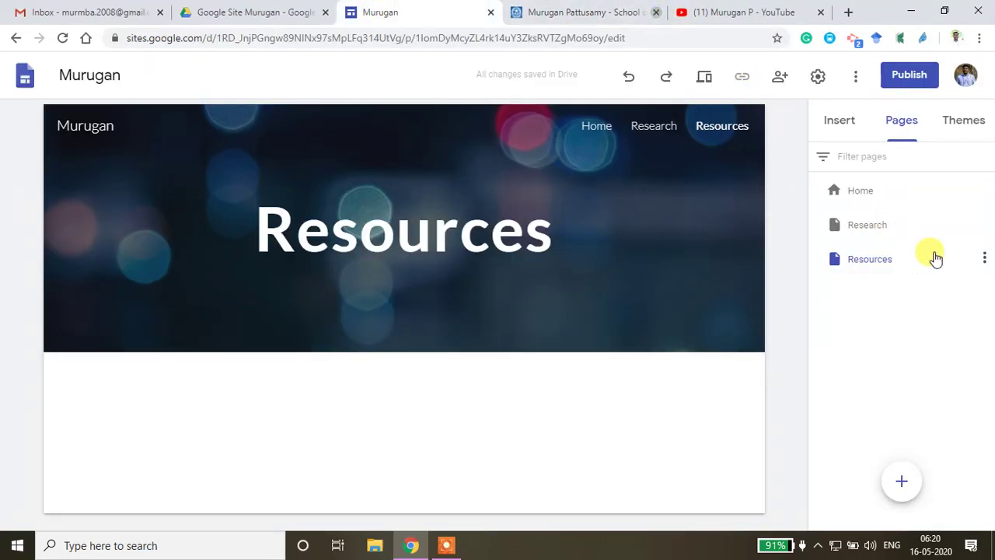
Step: Close the school site tab, then browse the Insert panel's image options and the Drive folder
click(656, 13)
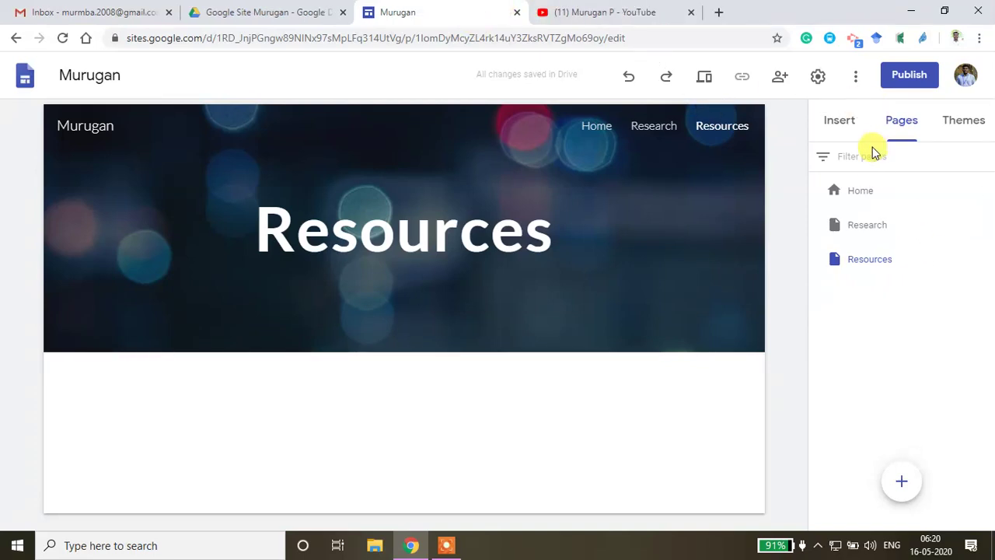
click(841, 122)
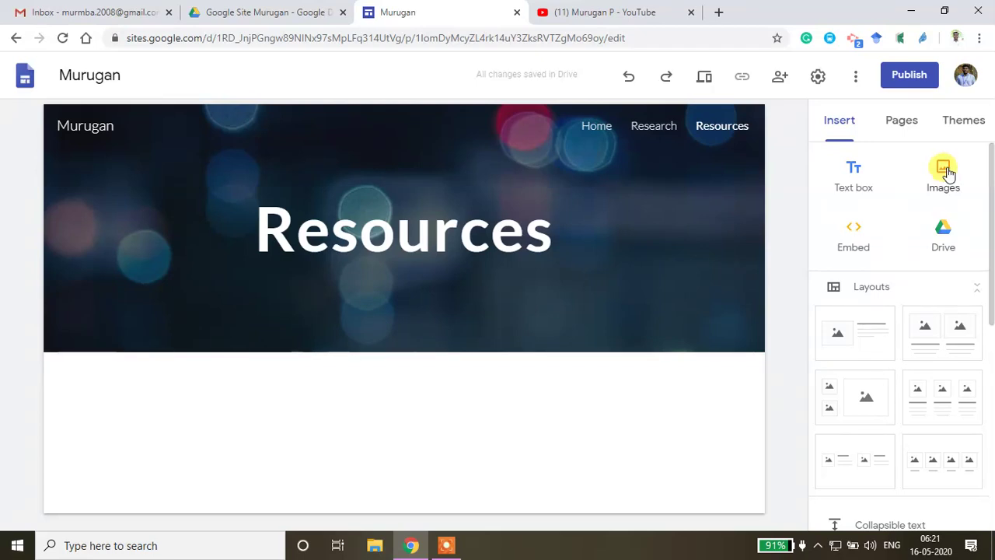
click(945, 175)
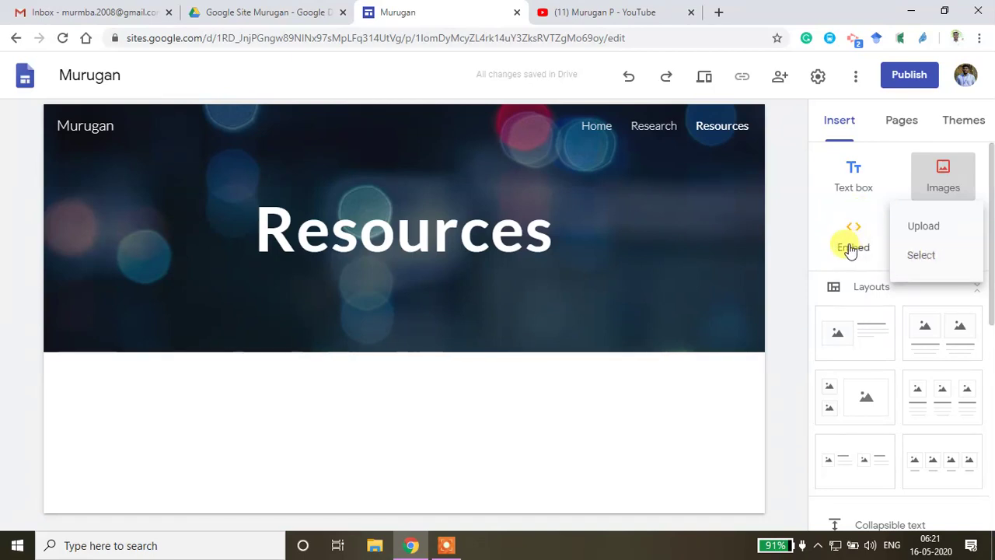
key(Escape)
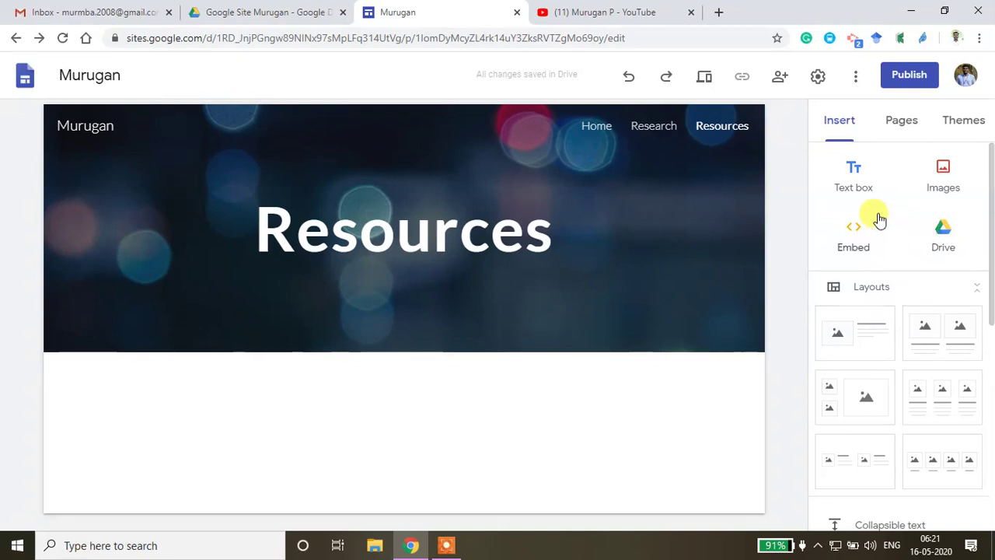
click(284, 12)
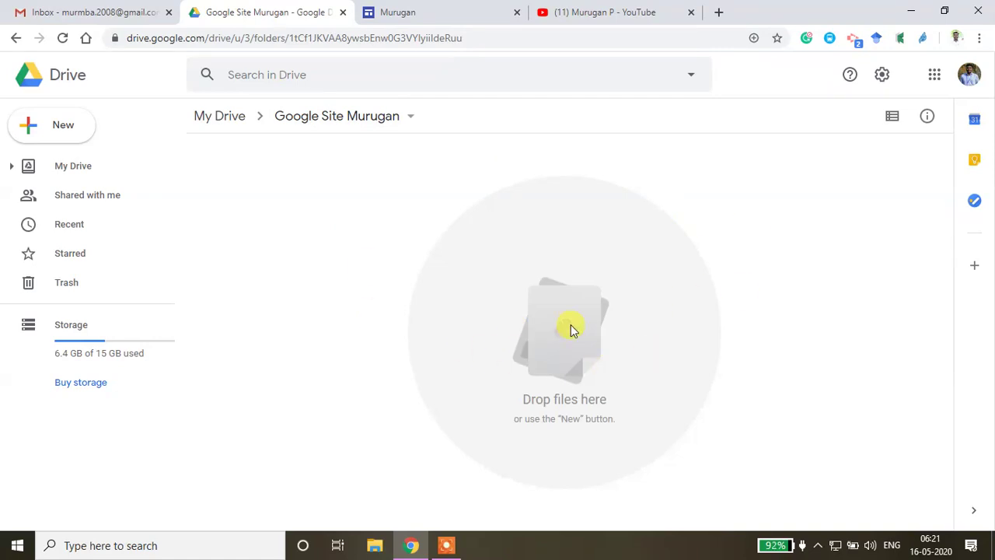
click(420, 12)
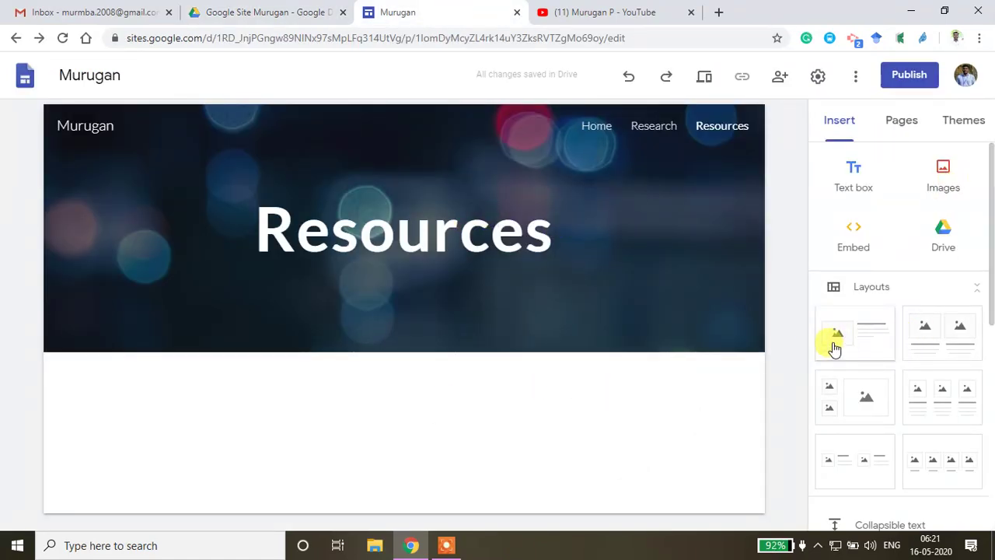
Step: Insert the first image-and-text layout below the Resources header and preview its image placeholder options
scroll(895, 334, down, 3)
scroll(898, 337, up, 1)
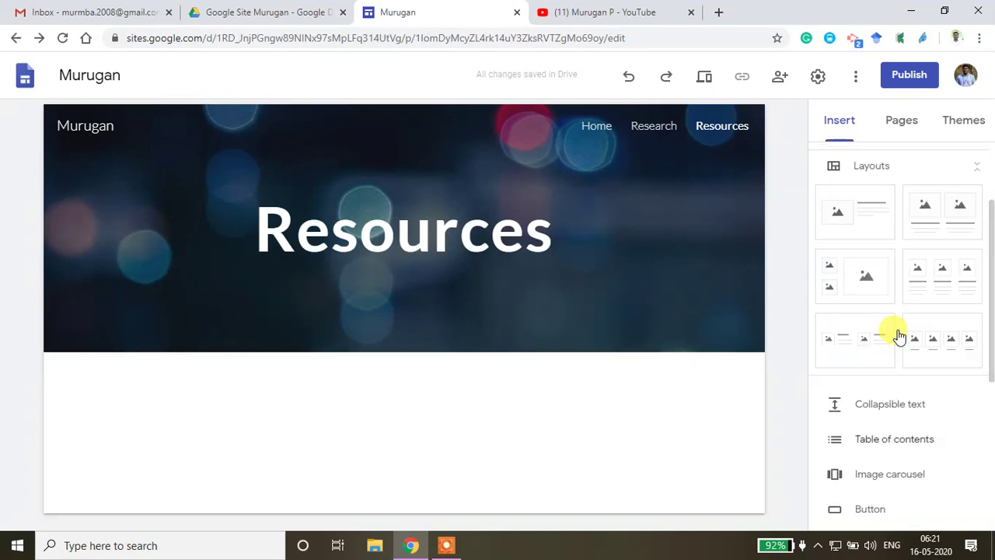
scroll(897, 337, up, 1)
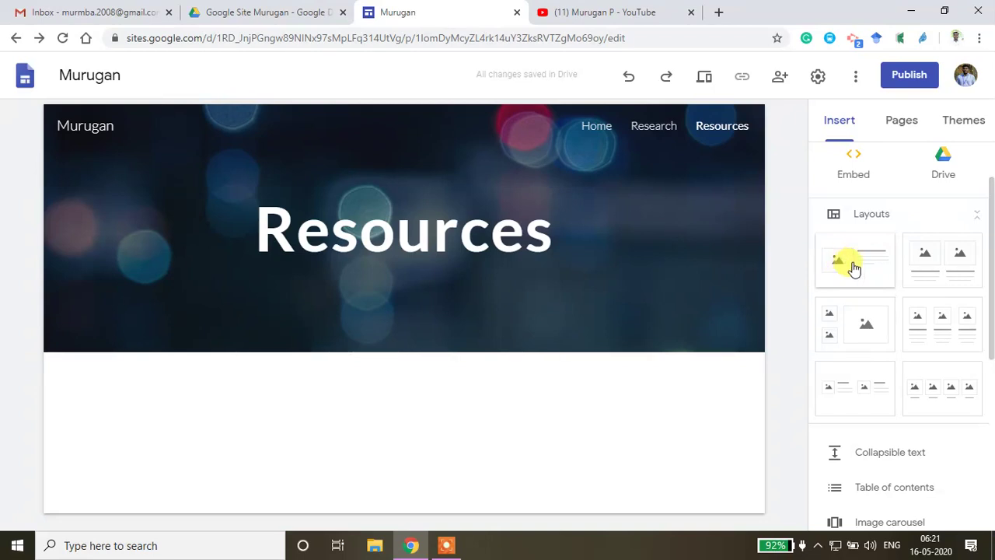
click(855, 259)
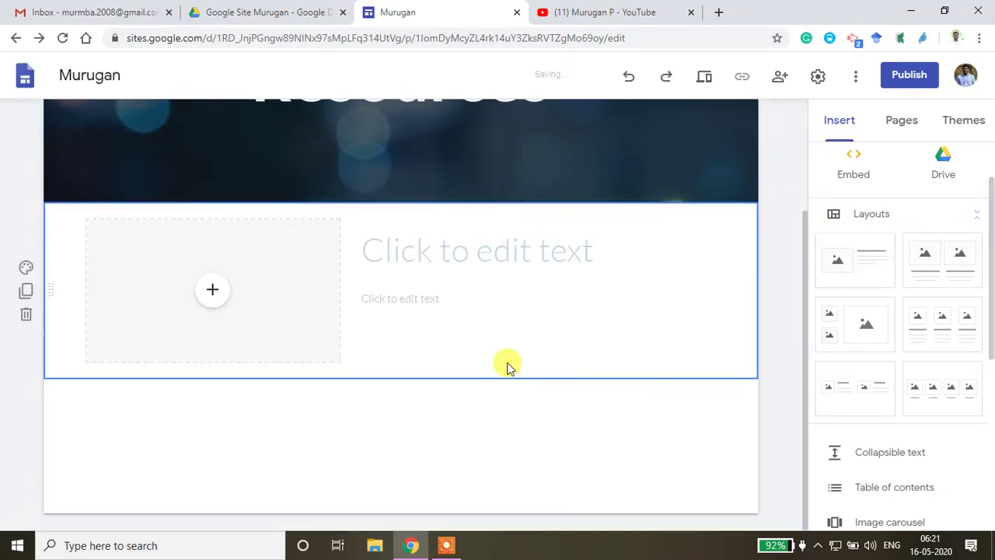
click(215, 291)
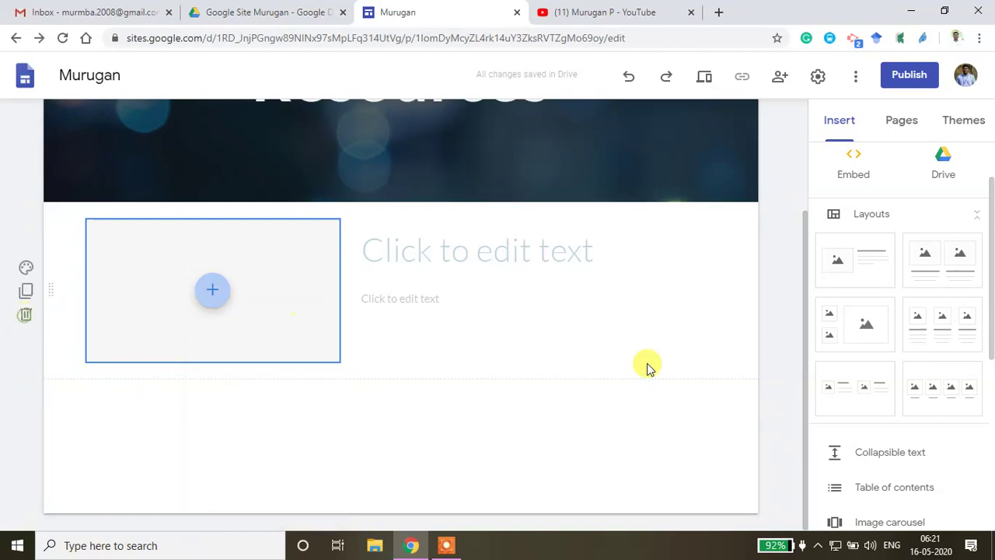
scroll(979, 394, down, 3)
scroll(932, 381, down, 2)
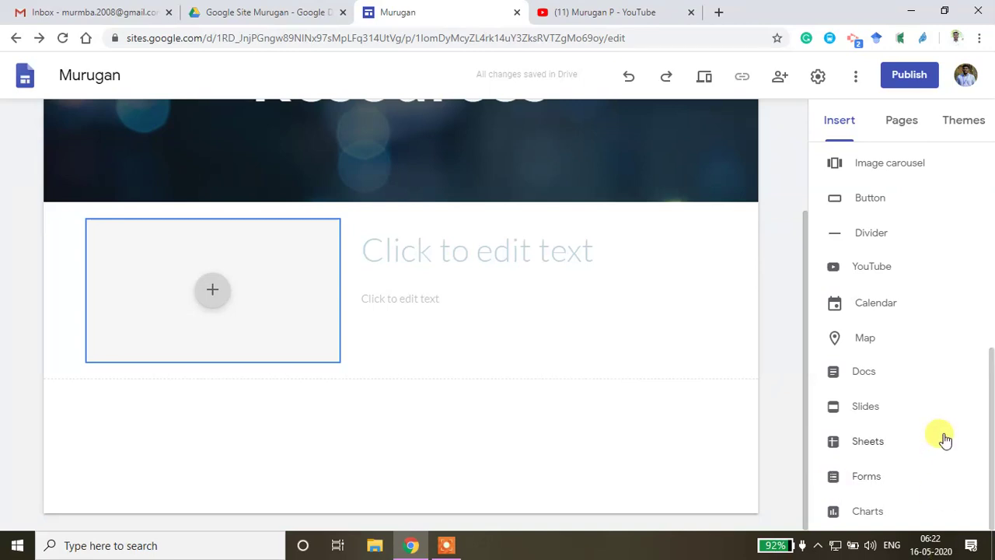
scroll(944, 439, up, 2)
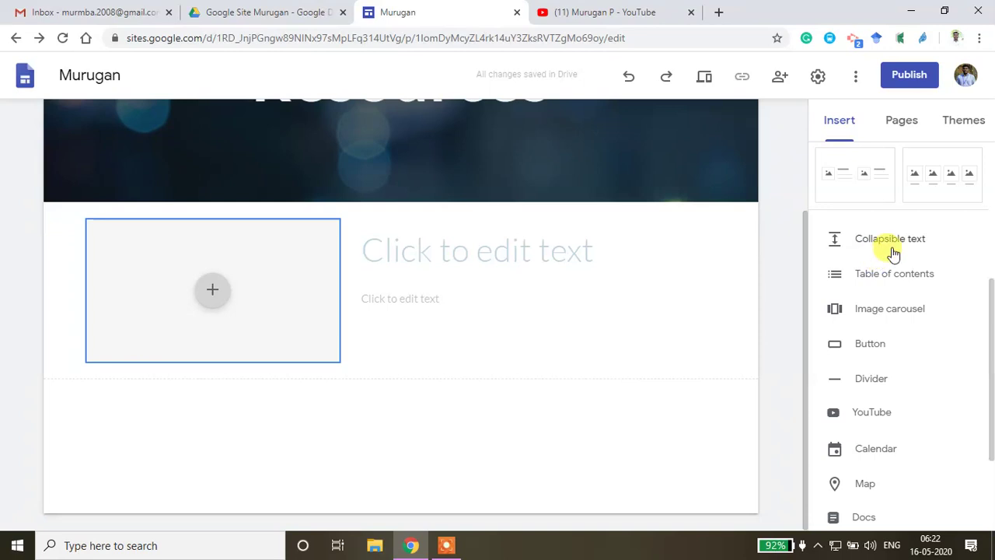
scroll(925, 308, up, 4)
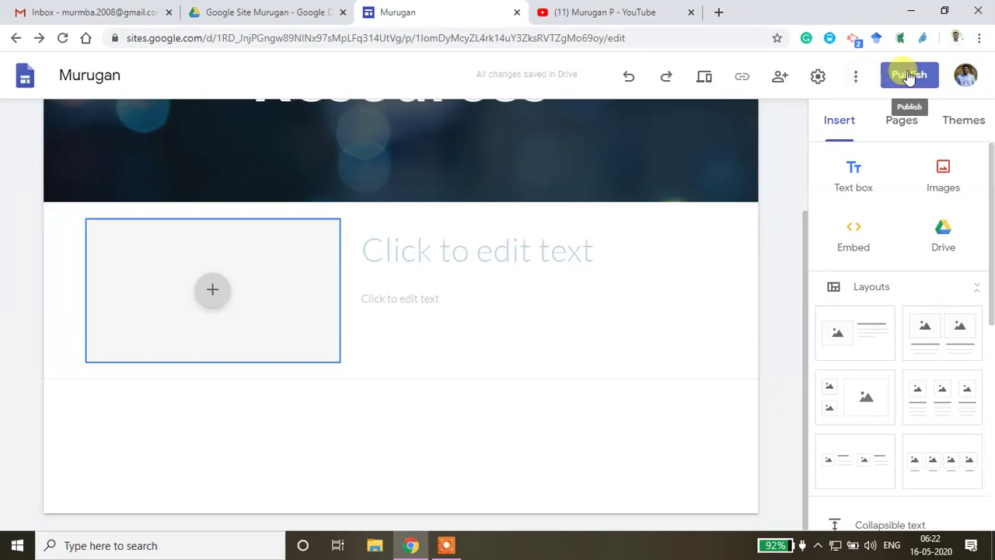
click(856, 76)
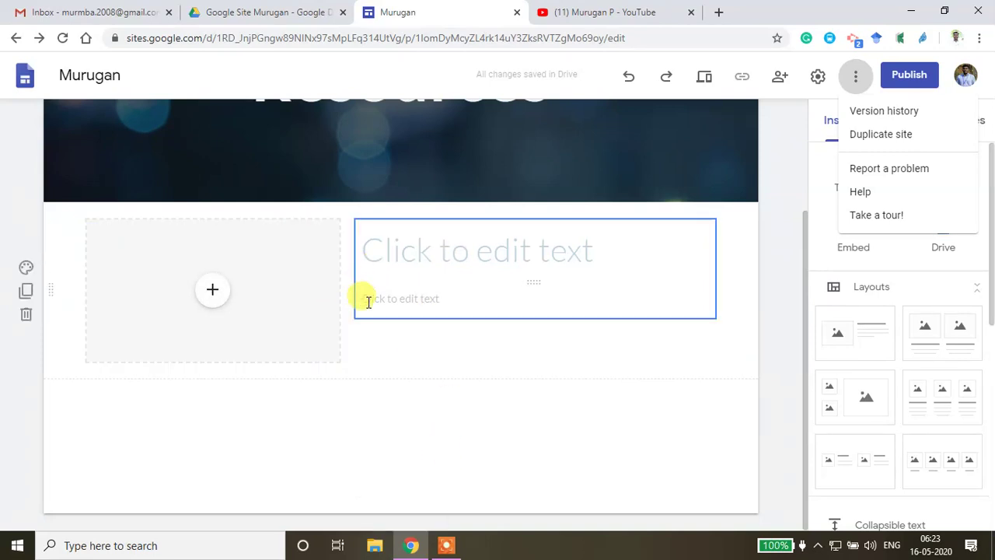
scroll(368, 291, up, 2)
scroll(372, 297, down, 2)
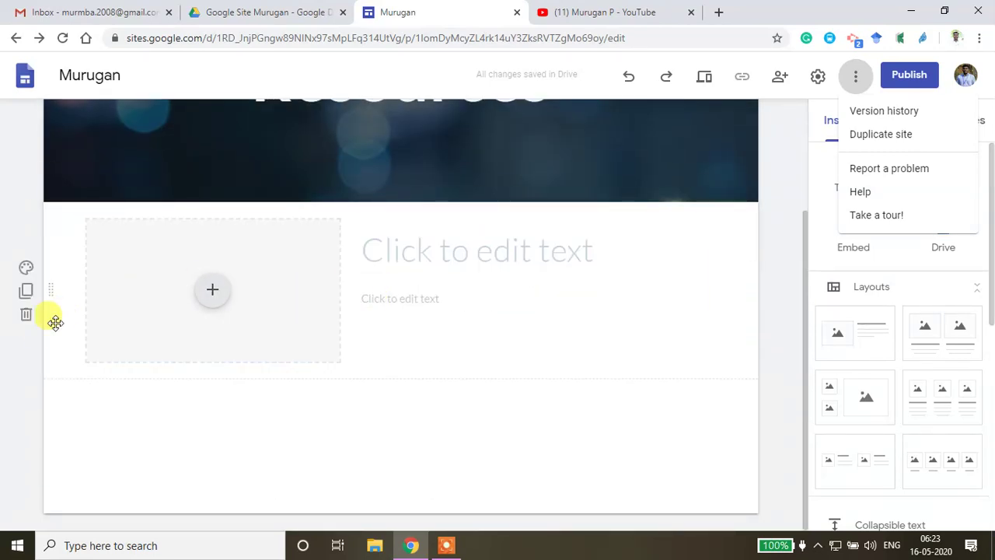
key(Escape)
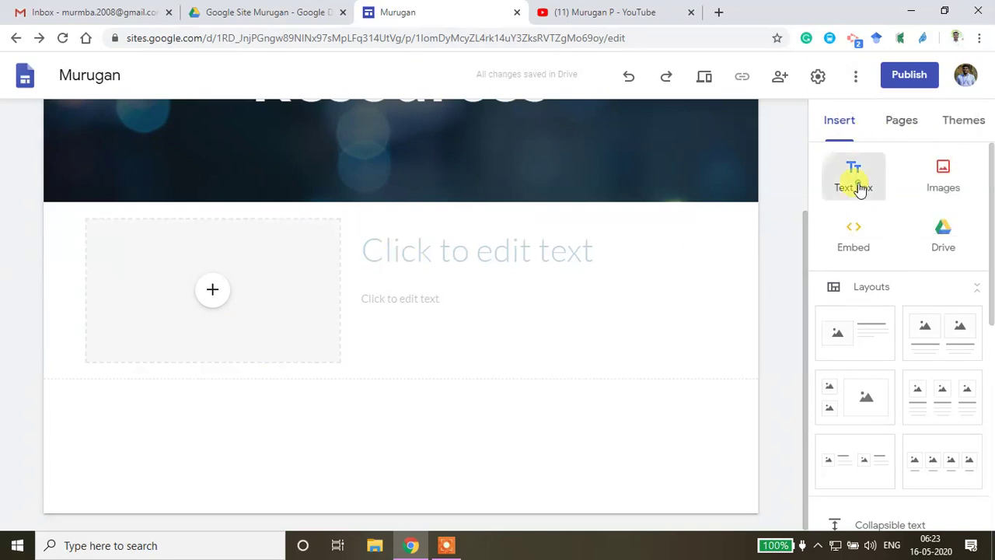
Step: Add a text box above the image section reading 'Resources on Data Analysis'
click(856, 183)
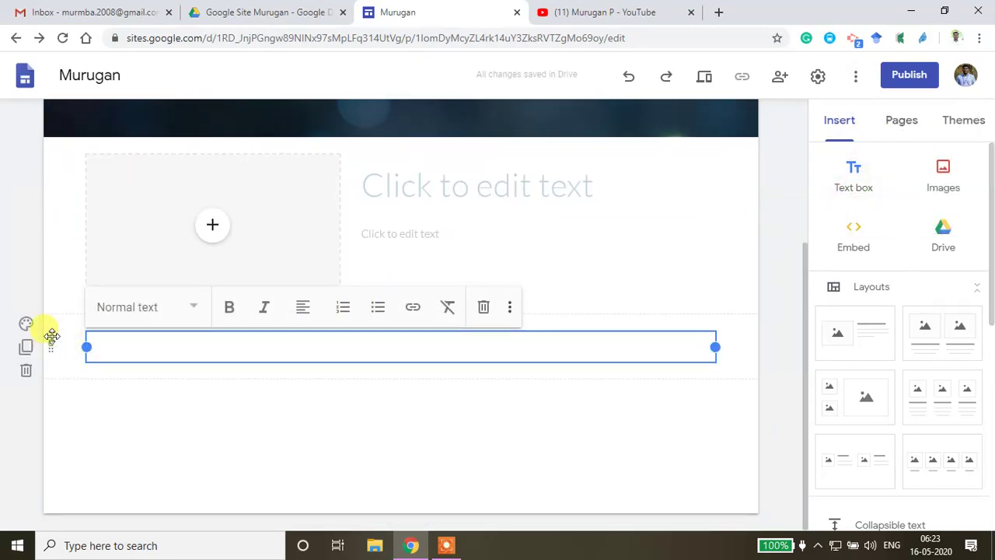
drag(48, 334, 55, 166)
click(131, 172)
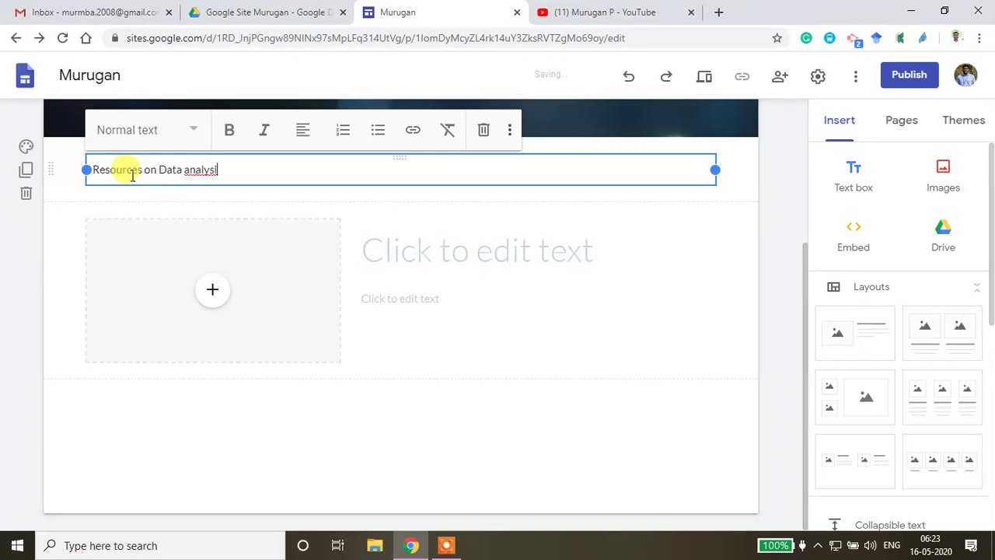
click(191, 169)
key(BackSpace)
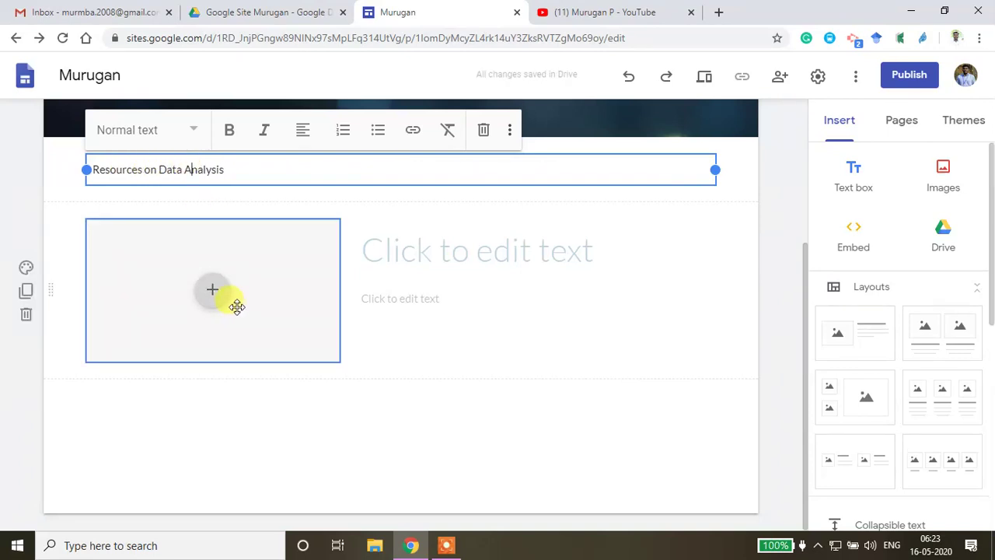
Step: Style the 'Resources on Data Analysis' heading as a bold Subheading
drag(224, 169, 73, 166)
click(160, 133)
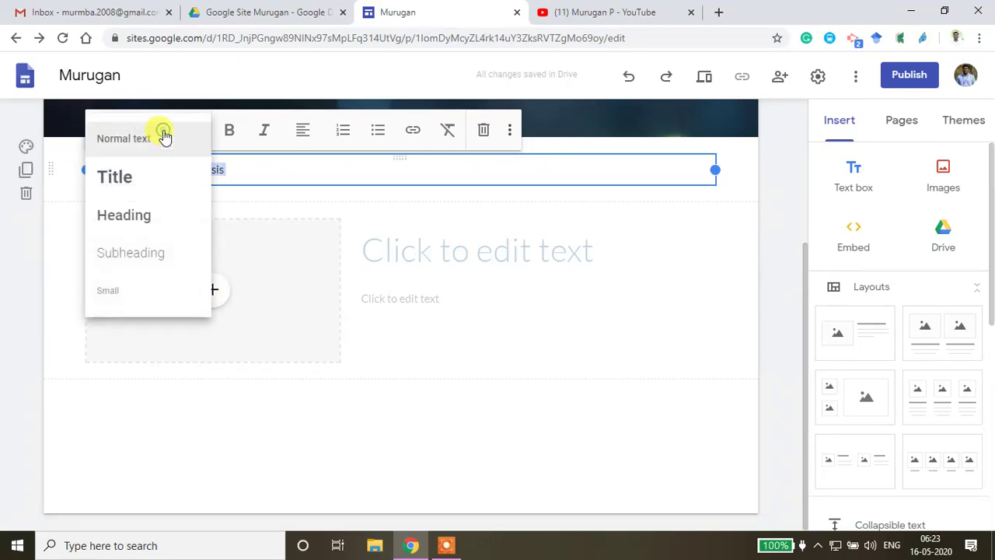
click(130, 253)
click(212, 289)
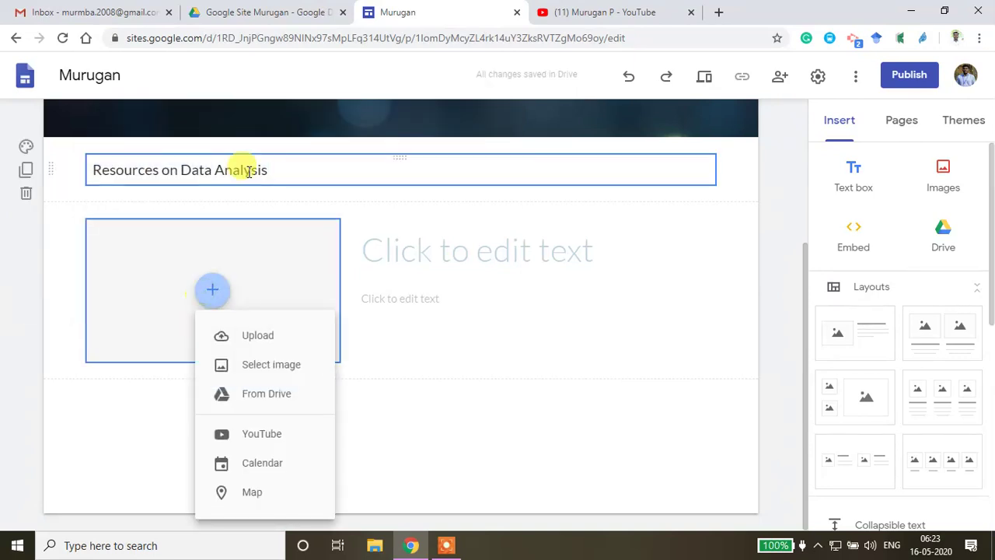
click(282, 169)
drag(282, 169, 83, 171)
click(222, 129)
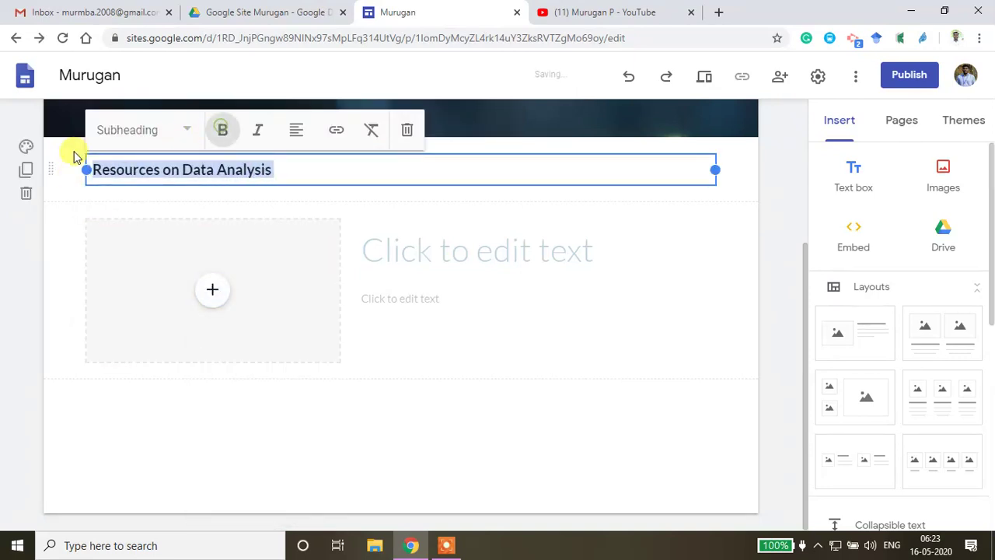
Step: Give the heading's section the teal Emphasis 2 background
click(24, 146)
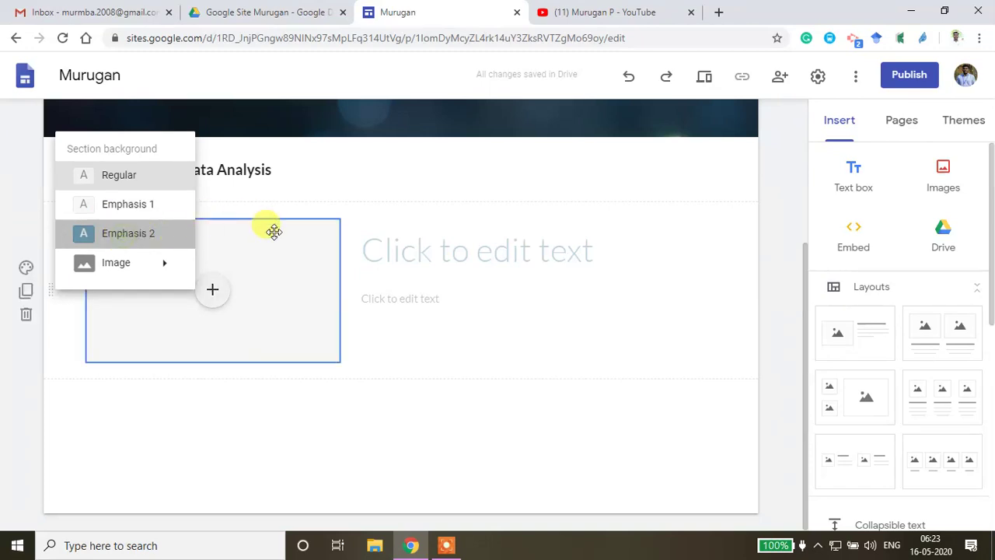
click(262, 162)
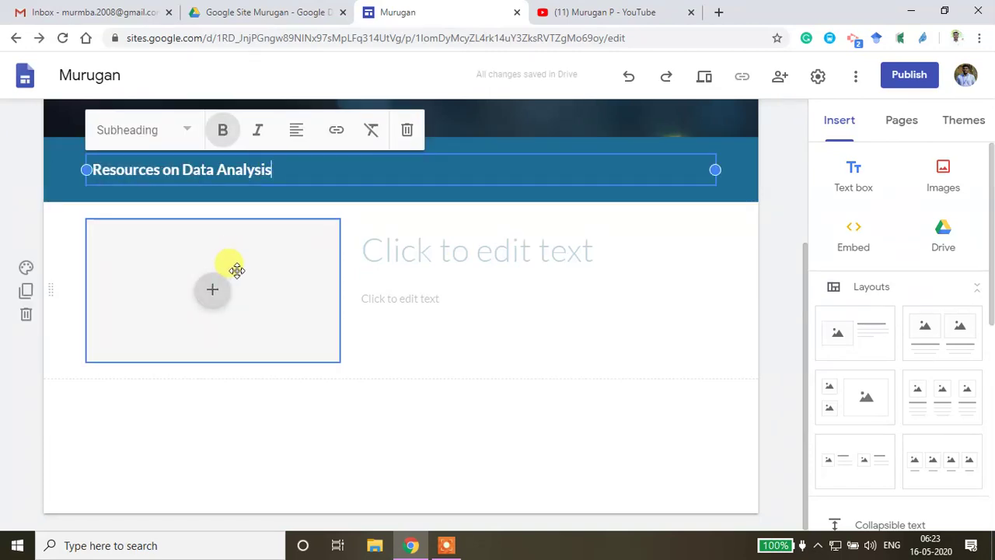
click(236, 270)
Step: Open the 'Mediation analysis' video from the channel's uploads and copy its URL
click(552, 11)
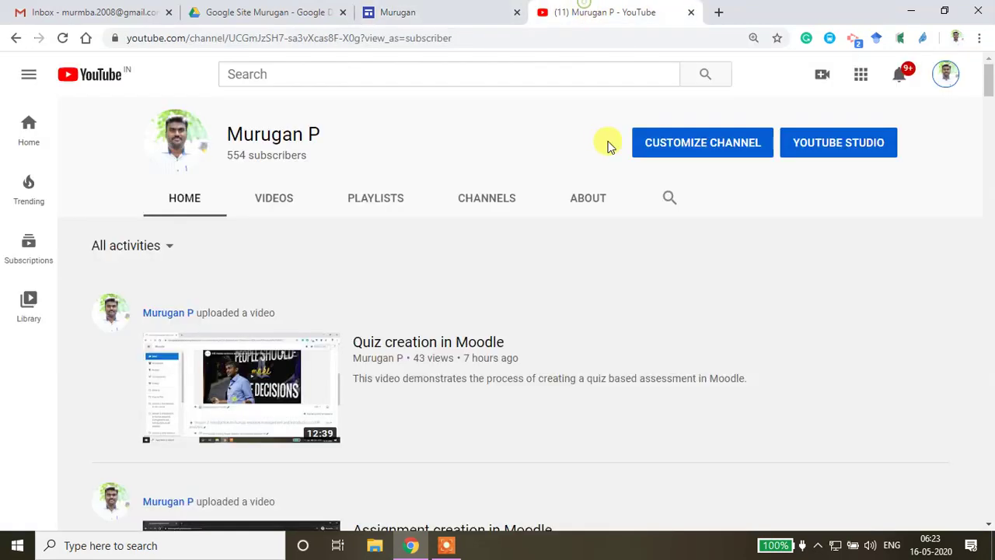
click(278, 201)
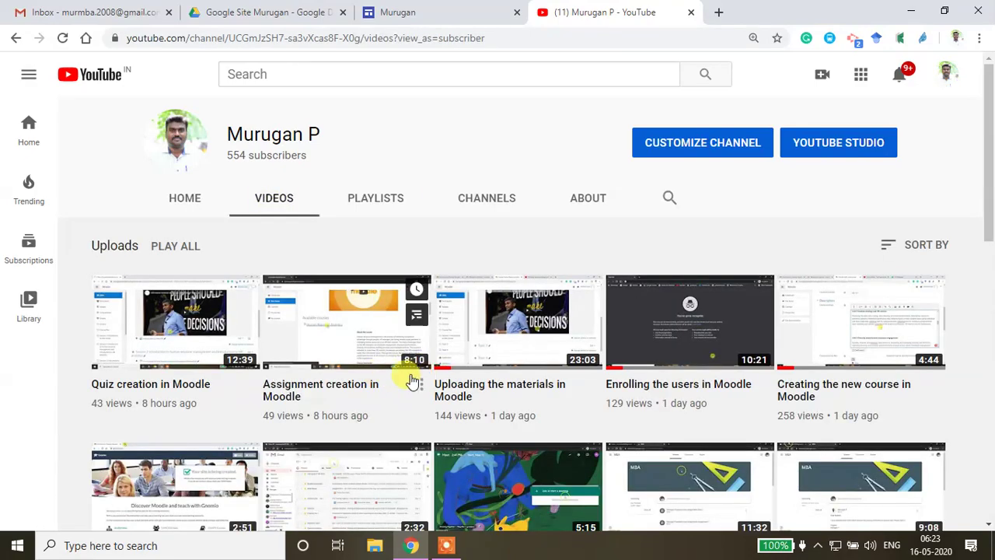
scroll(412, 381, down, 5)
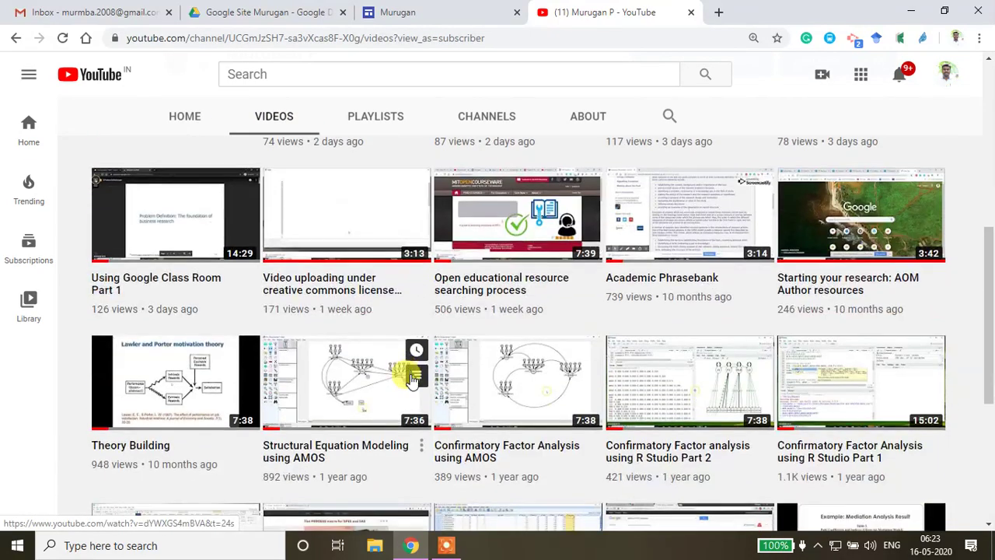
scroll(412, 381, down, 2)
scroll(359, 434, down, 2)
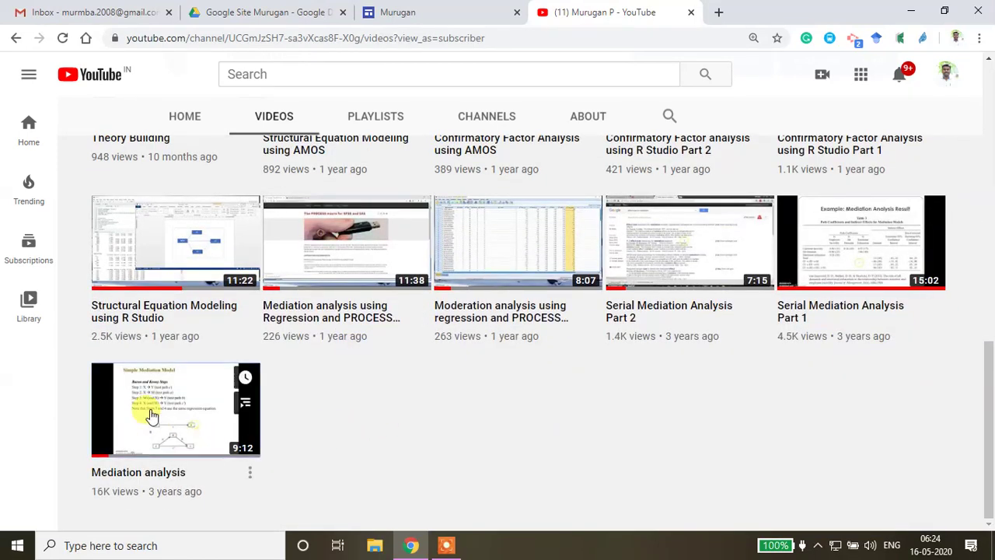
click(156, 416)
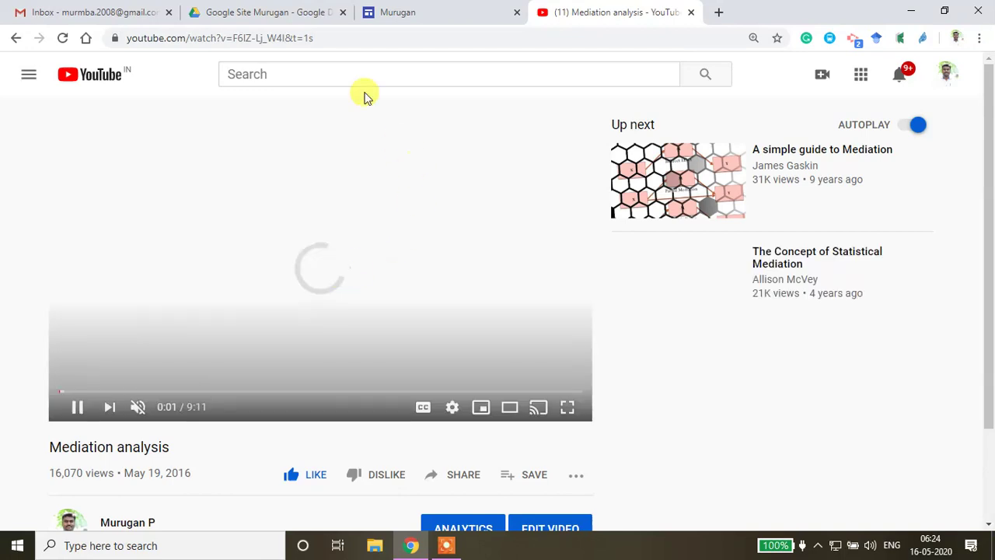
click(345, 38)
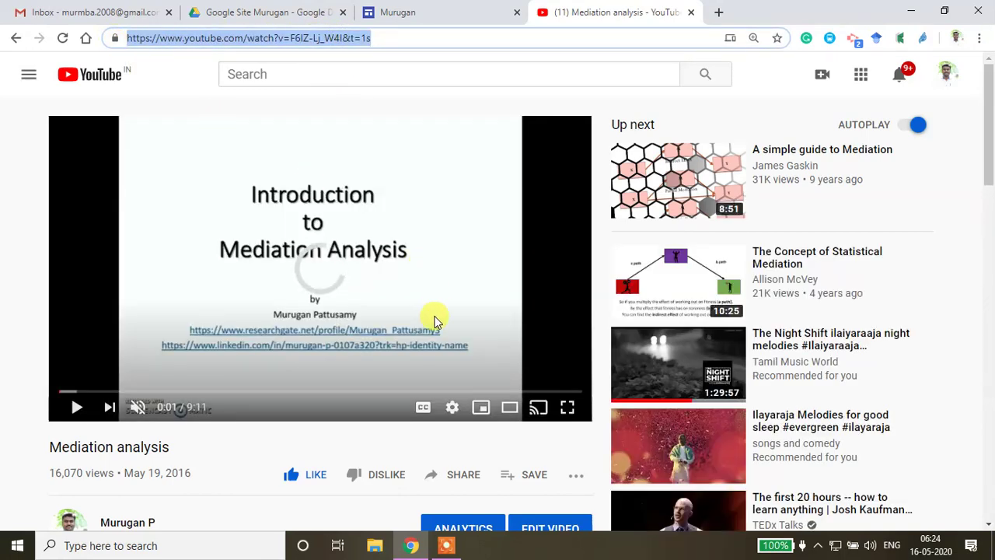
click(440, 12)
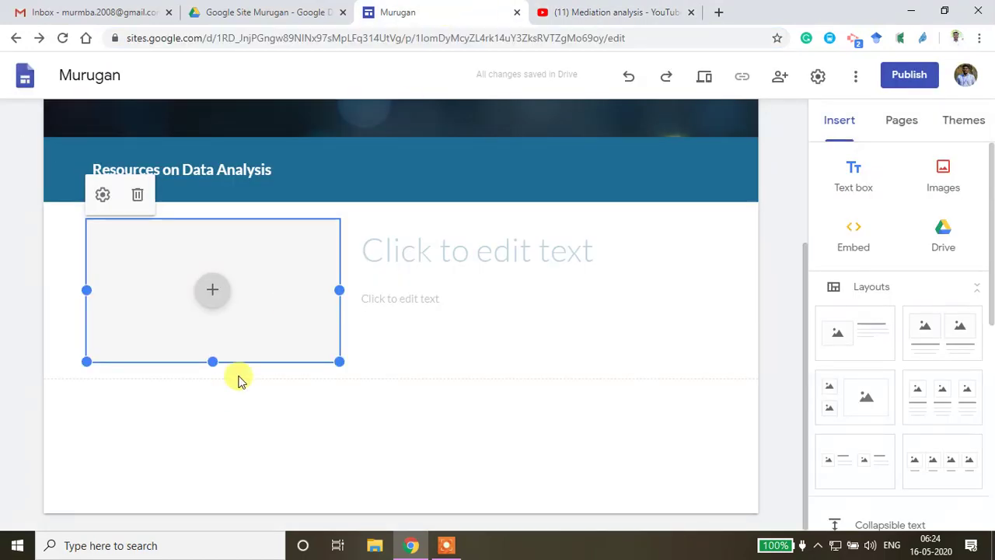
Step: Embed the 'Mediation analysis' video into the placeholder by searching its pasted URL under YouTube
click(212, 292)
click(261, 435)
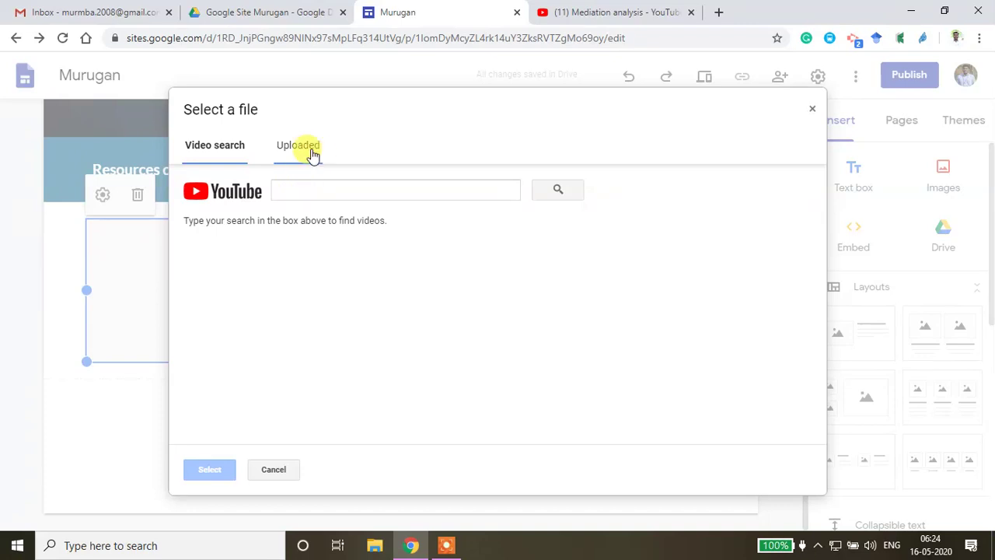
click(302, 188)
text(https://www.youtube.com/watch?v=F6lZ-Lj_W4I&t=1s)
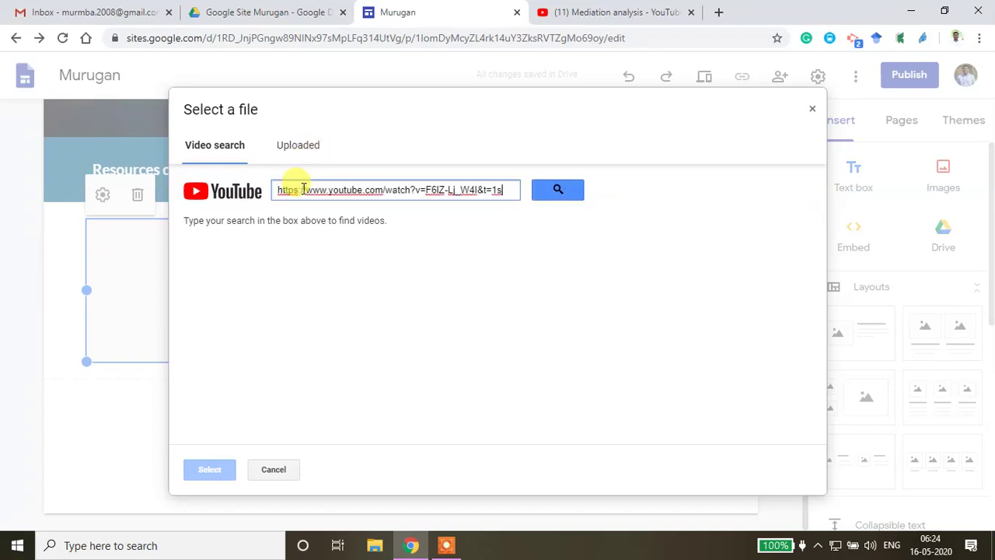
click(566, 192)
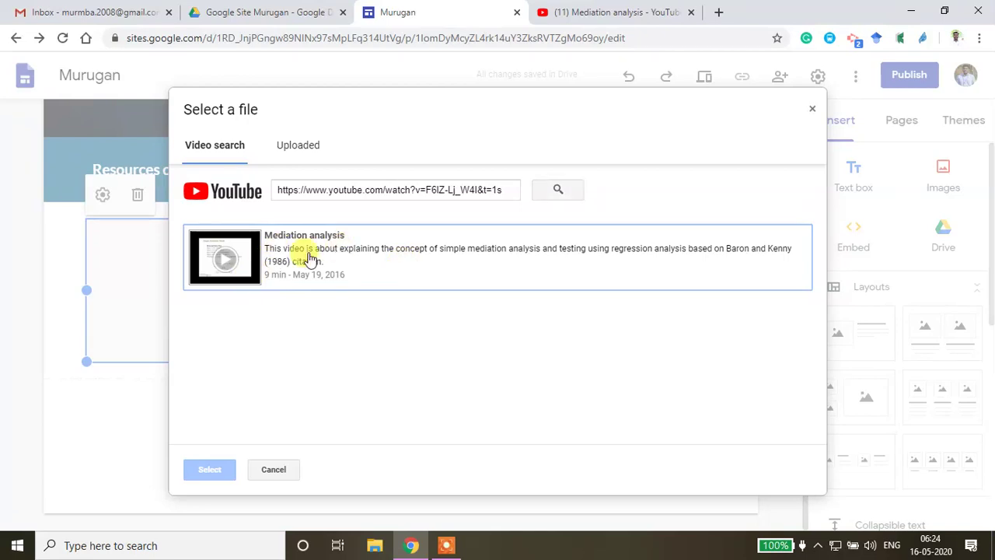
click(233, 261)
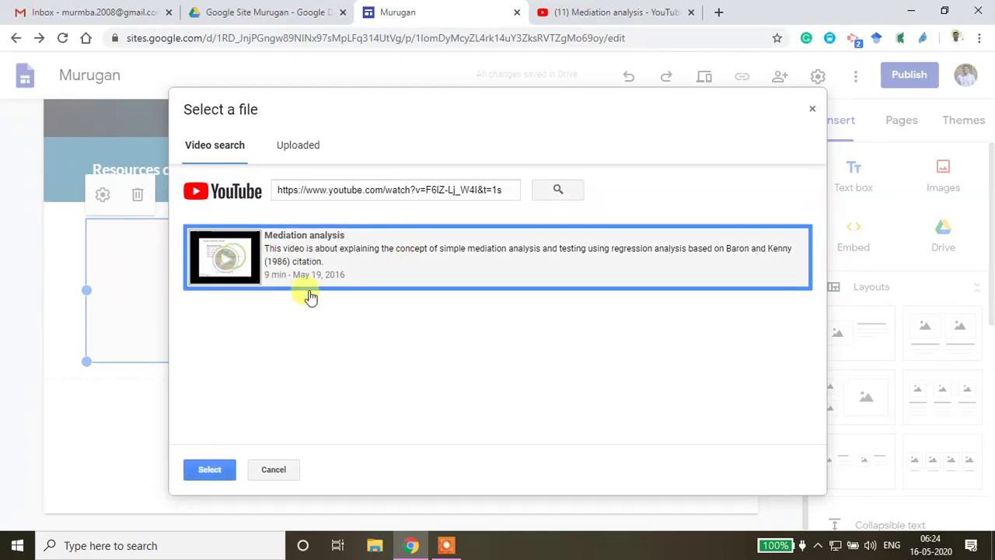
click(204, 470)
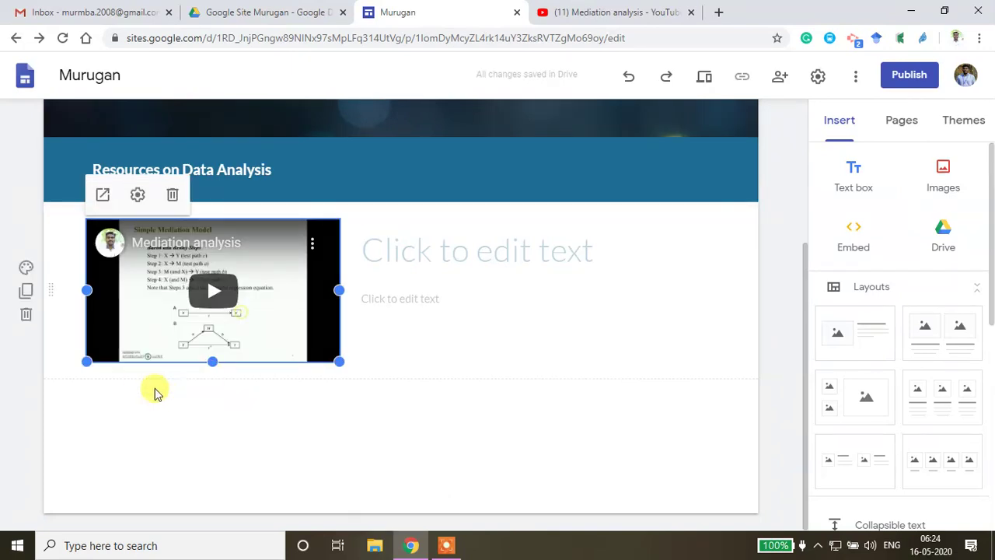
Step: Type 'Mediation Analysis' as the title beside the video
click(383, 265)
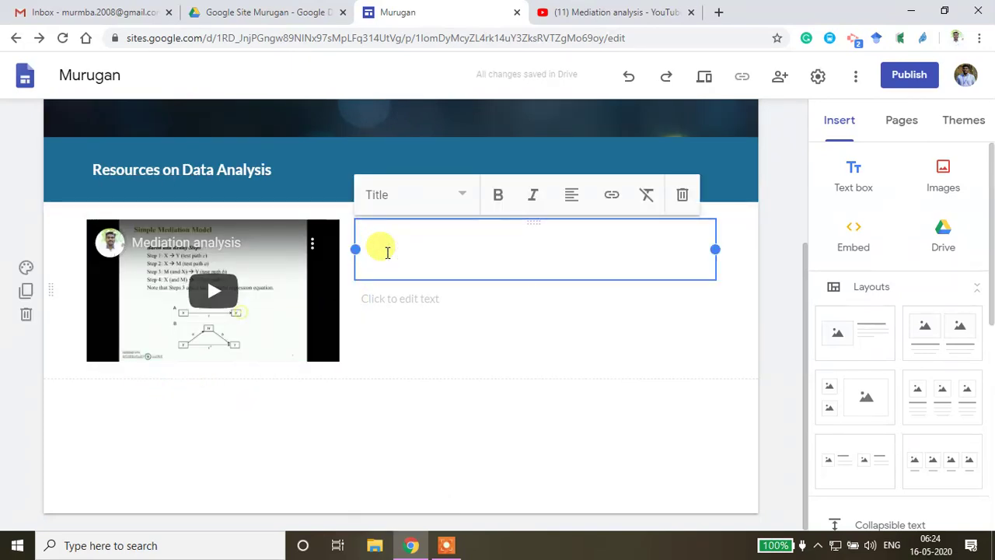
text(Mediationa)
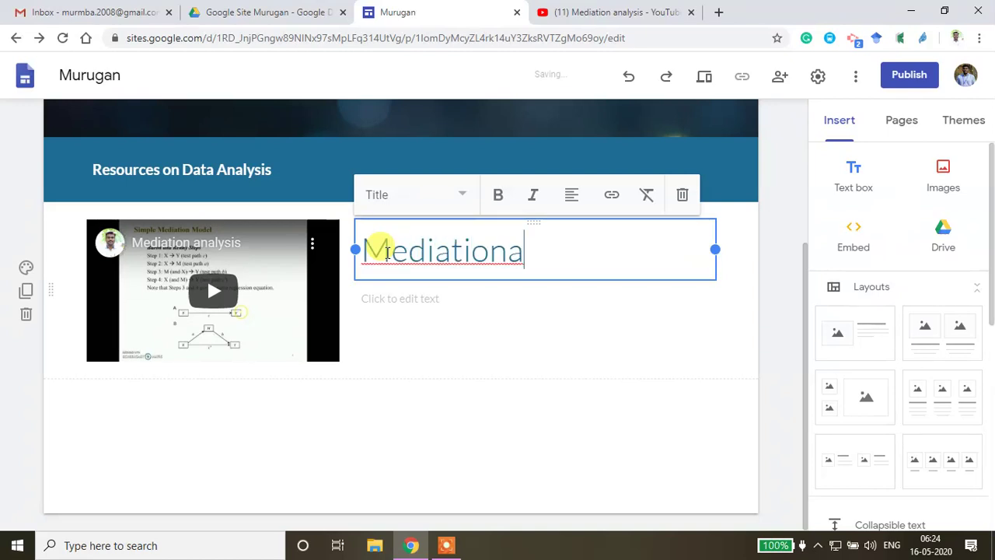
key(BackSpace)
text(anal)
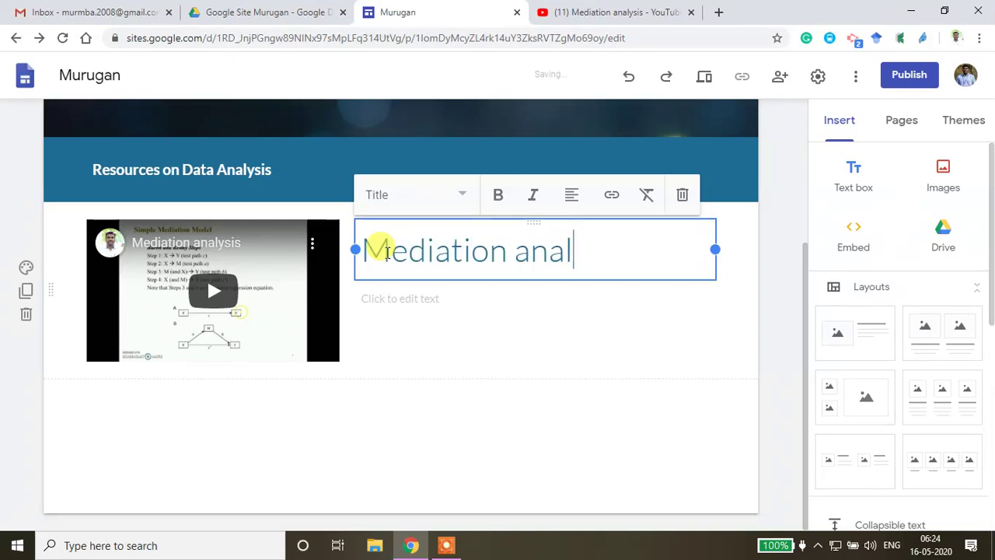
text(ysis)
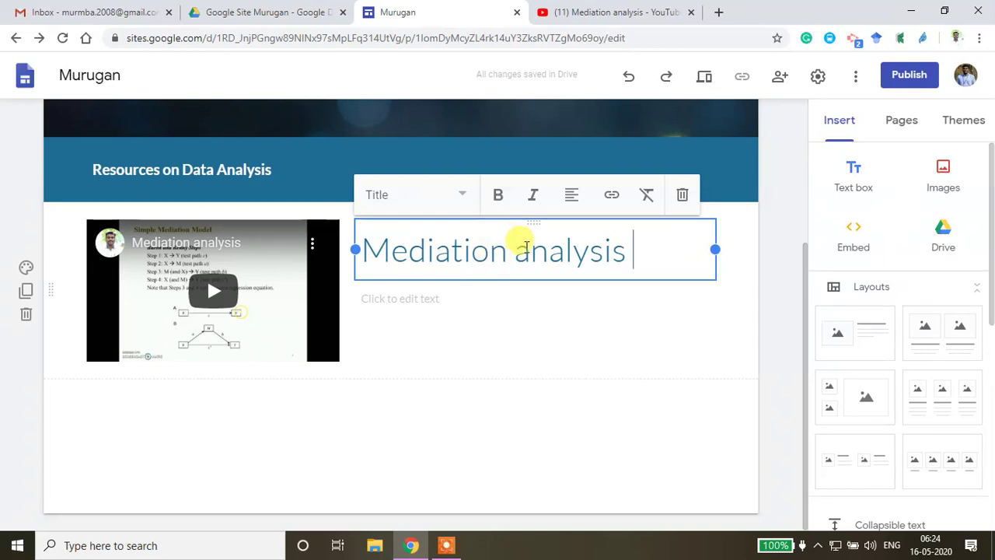
key(BackSpace)
text(A)
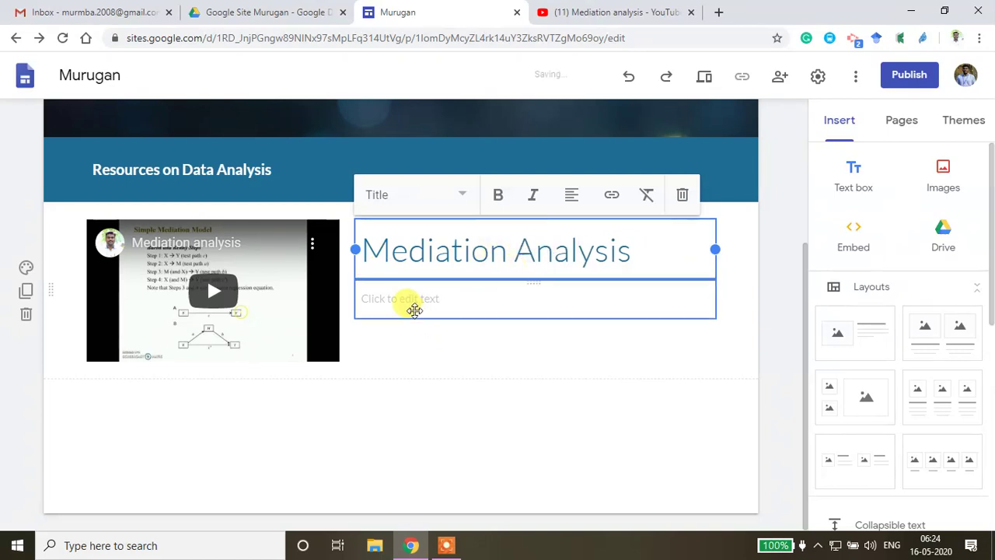
Step: Paste the video's YouTube description into the text box, then duplicate the section
click(413, 302)
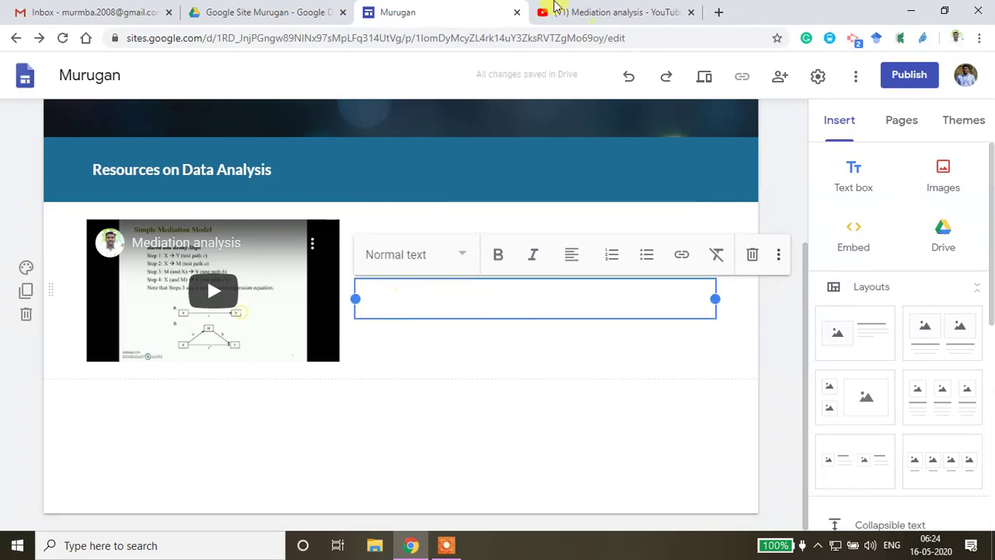
click(595, 14)
scroll(362, 373, down, 4)
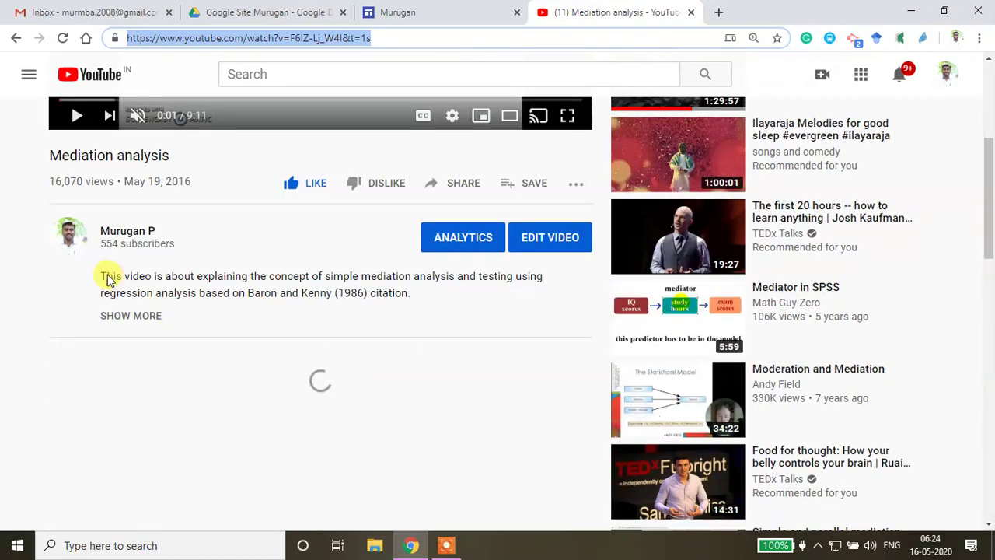
drag(102, 272, 412, 293)
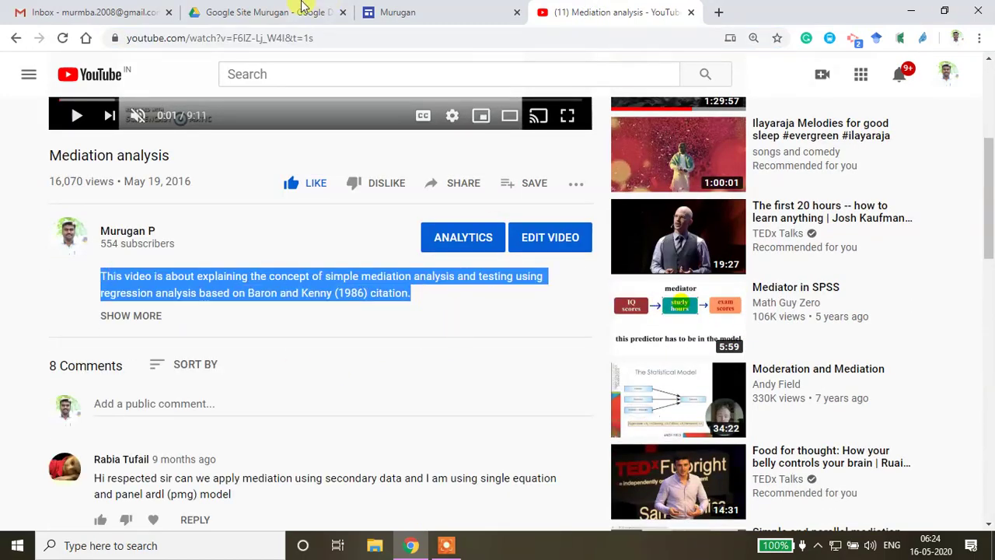
key(ctrl+c)
click(427, 11)
key(ctrl+v)
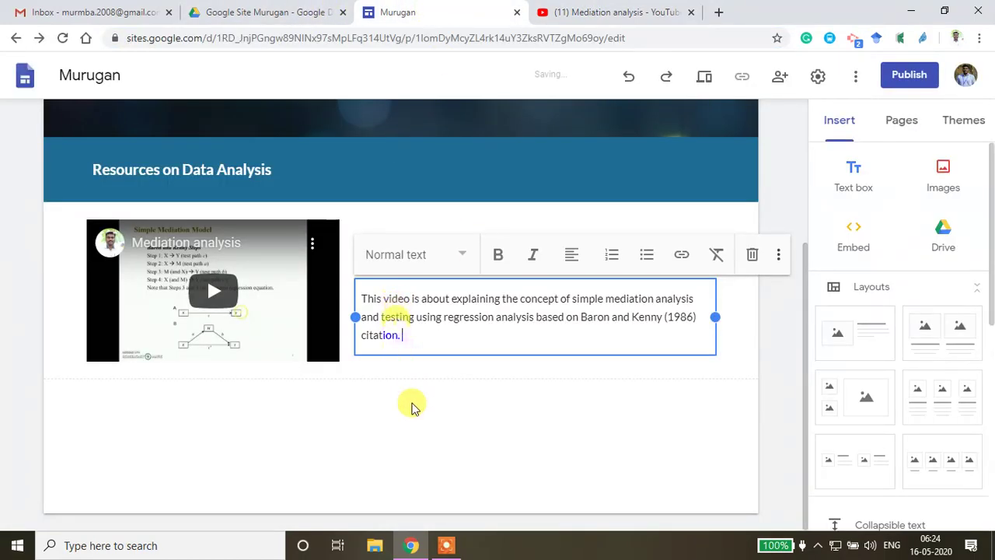
click(416, 428)
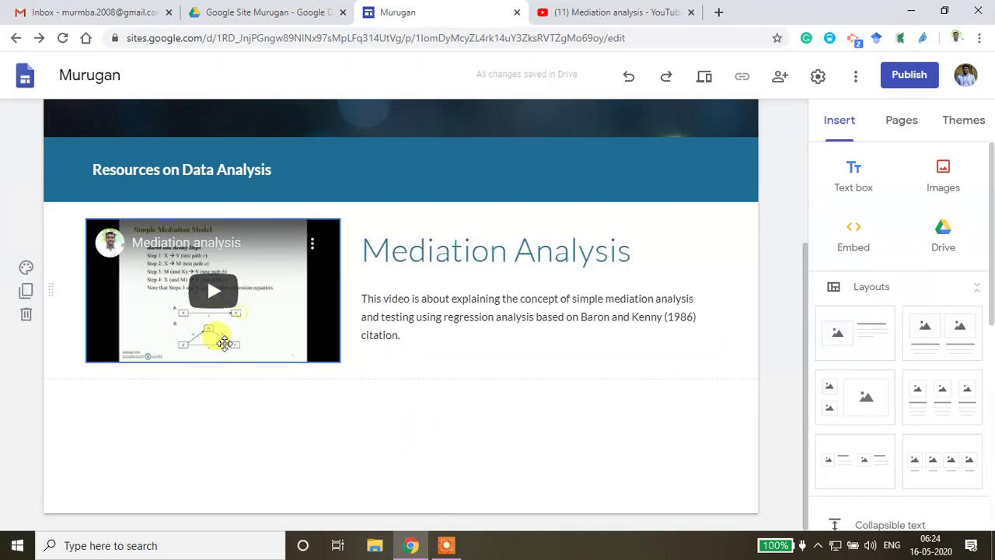
click(26, 289)
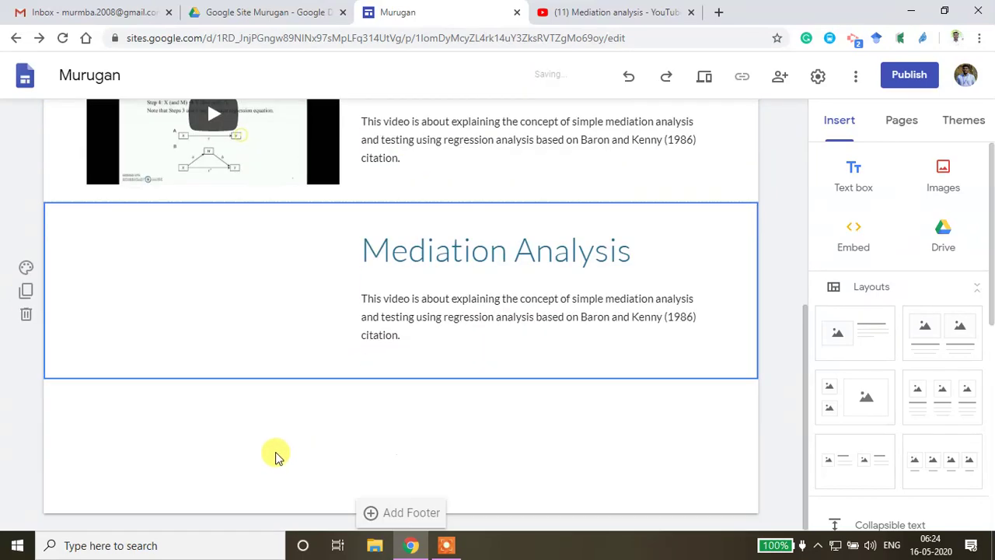
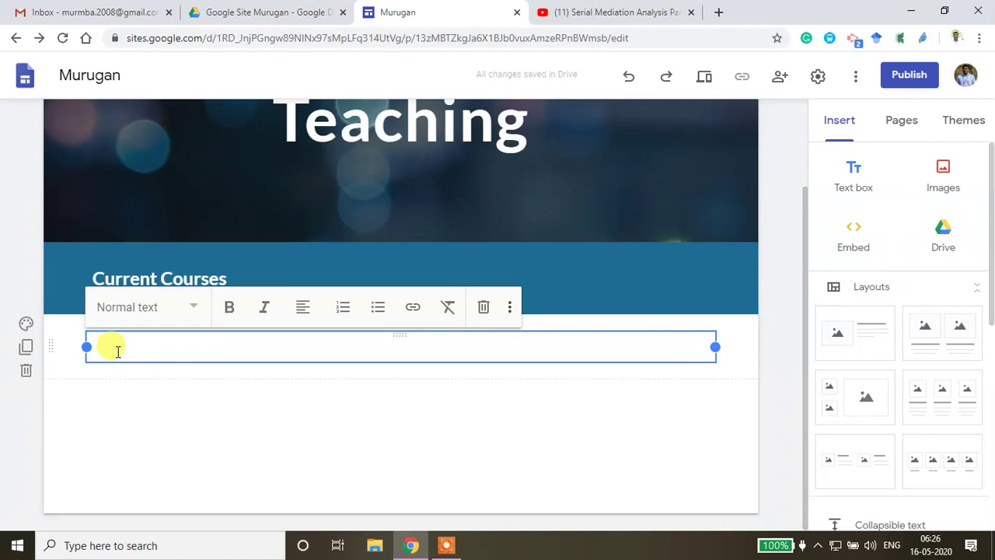
Step: Enter '1. Business Research Methods' as the first numbered item under Current Courses
text(1.)
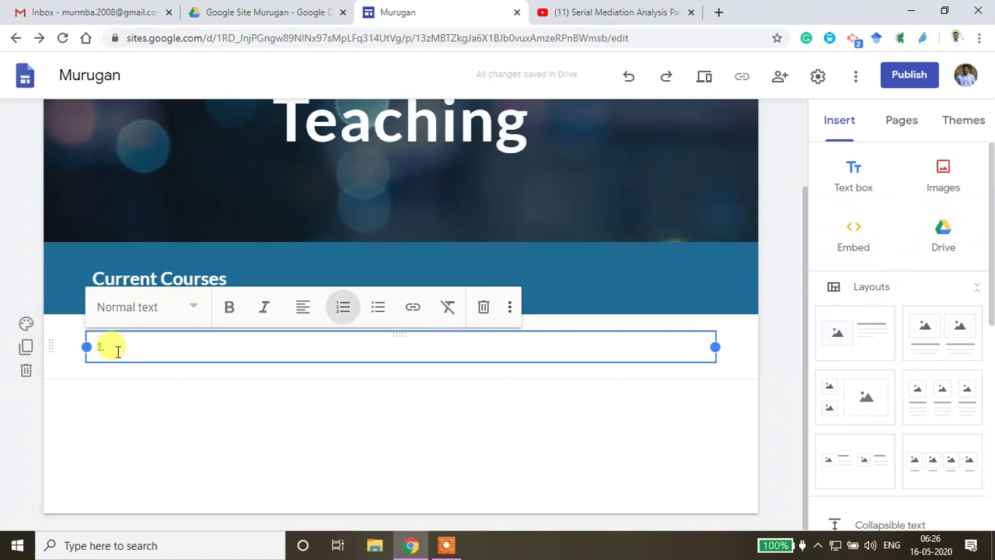
text( Bssiness Research Methods)
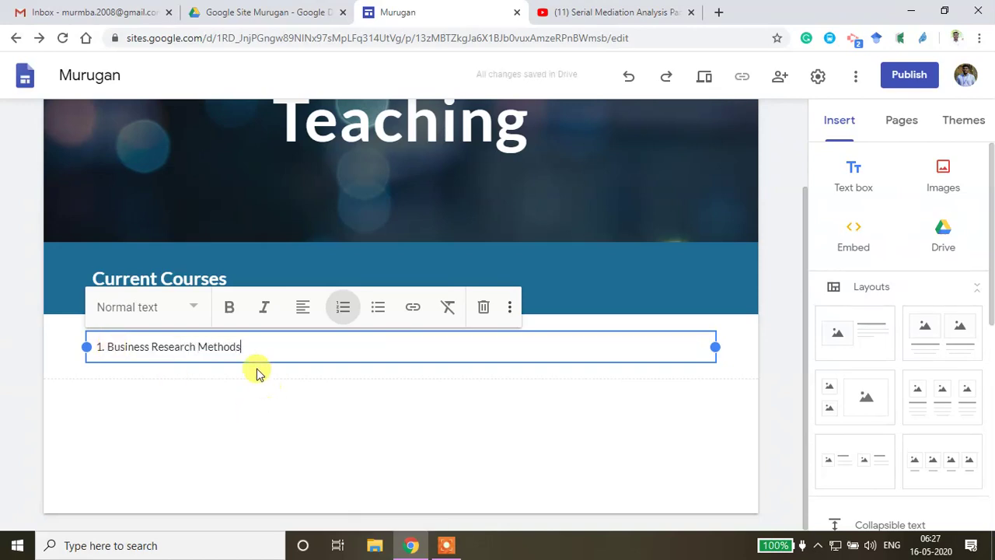
click(262, 445)
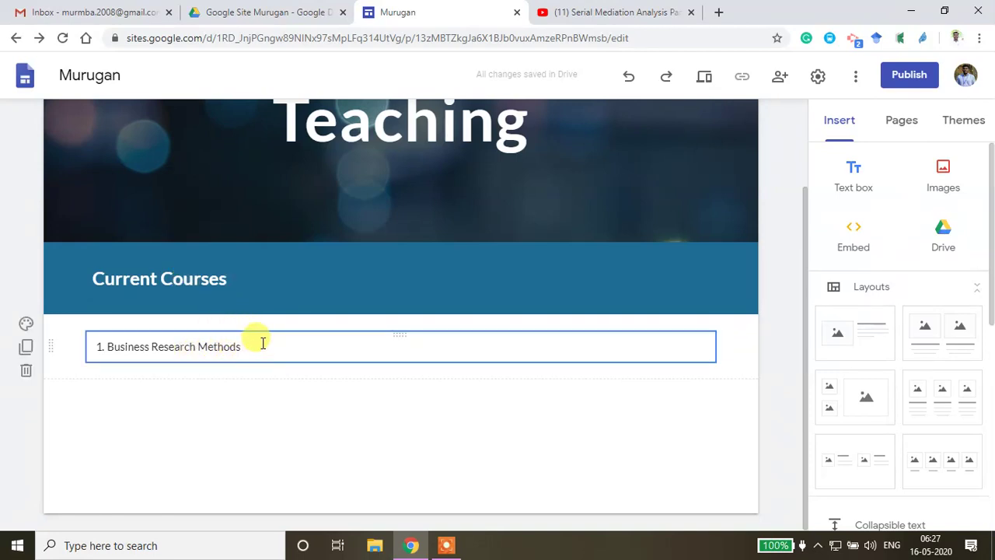
drag(241, 346, 95, 340)
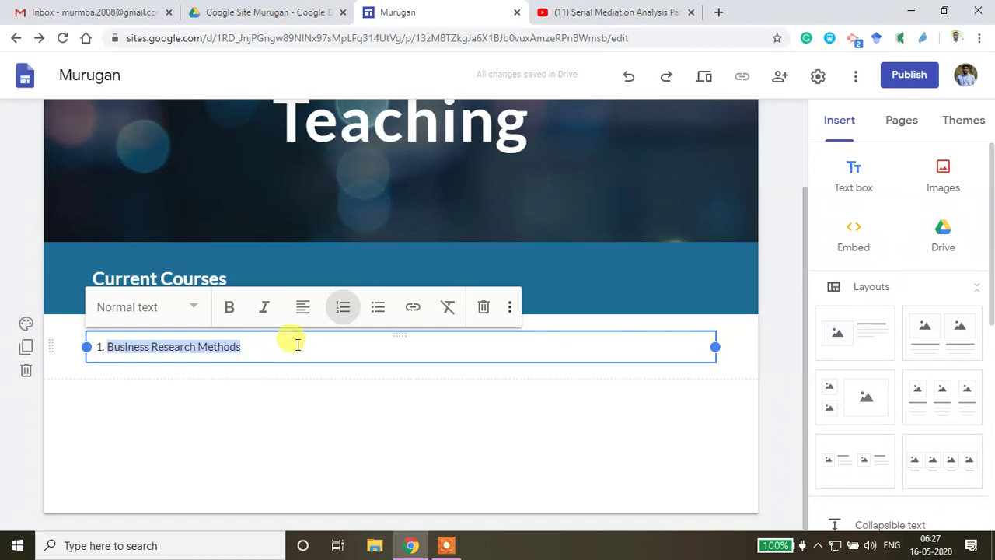
scroll(430, 388, up, 2)
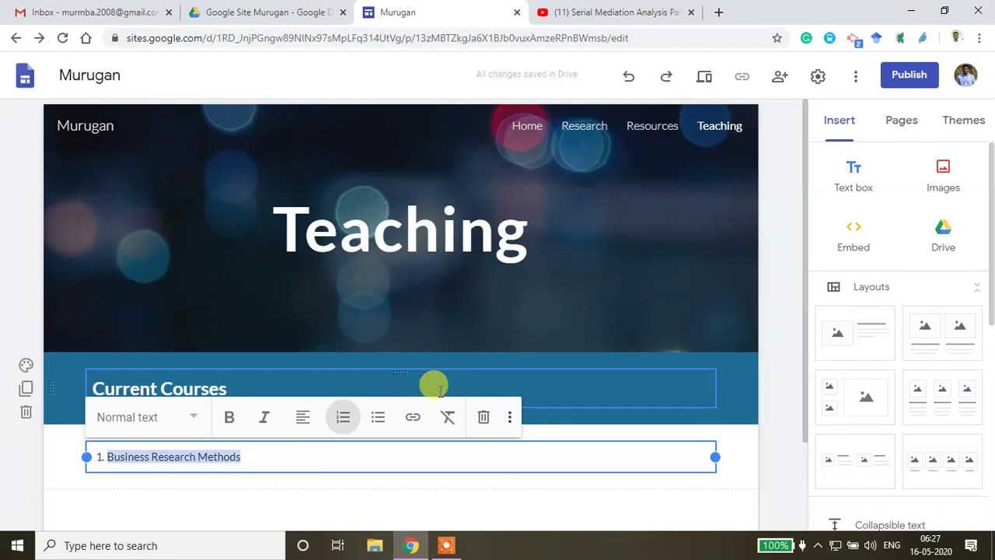
Step: Create a new Contact page and make its page title bold
click(779, 303)
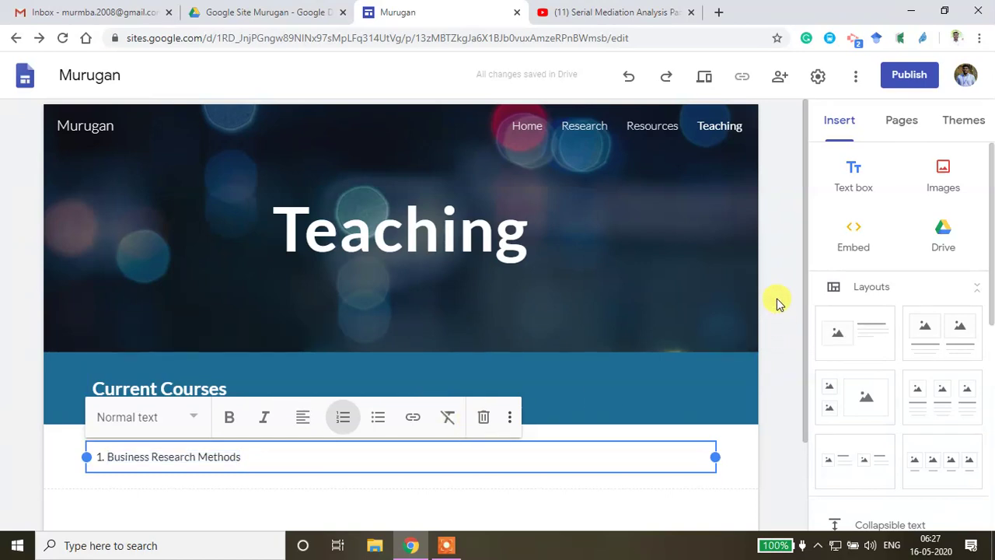
click(902, 121)
click(902, 483)
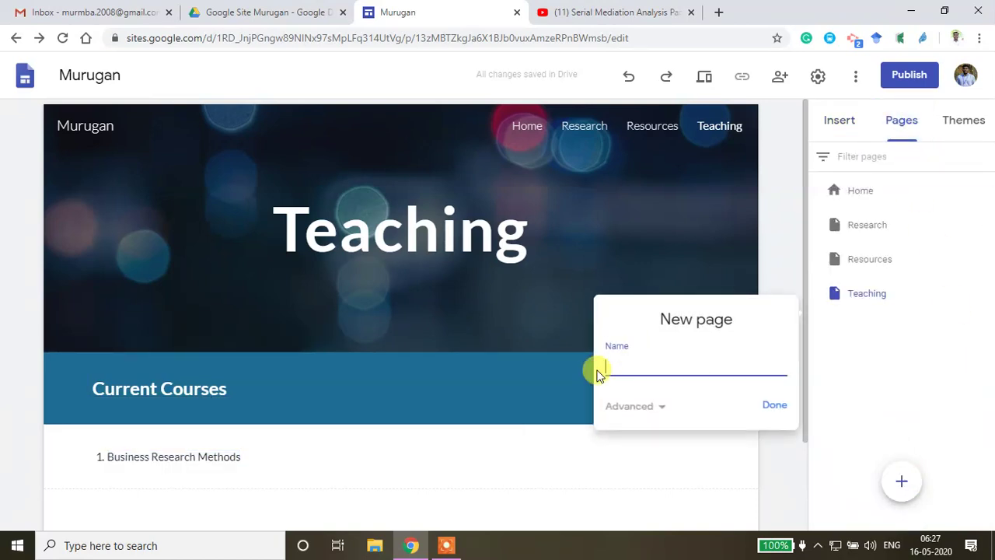
text(Contacts)
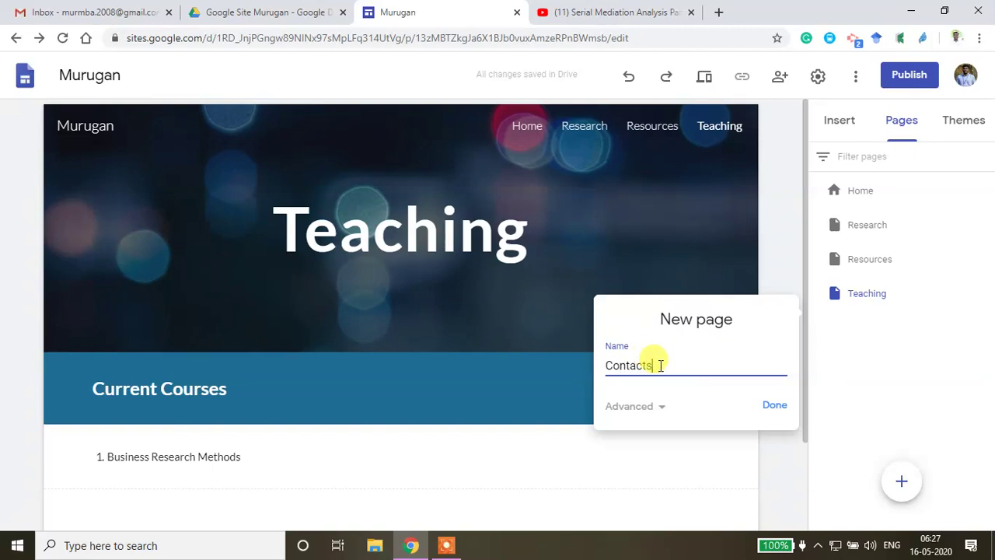
click(769, 403)
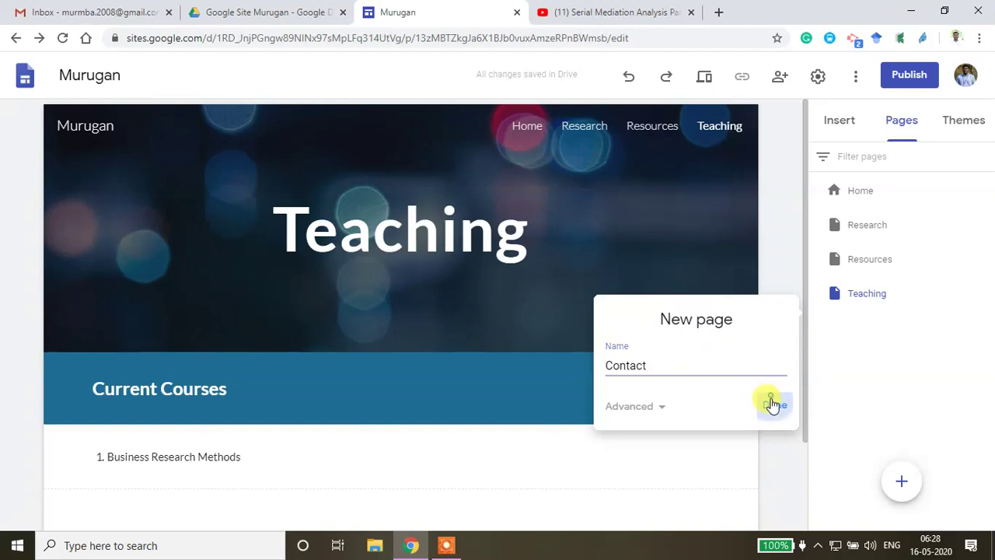
double_click(451, 246)
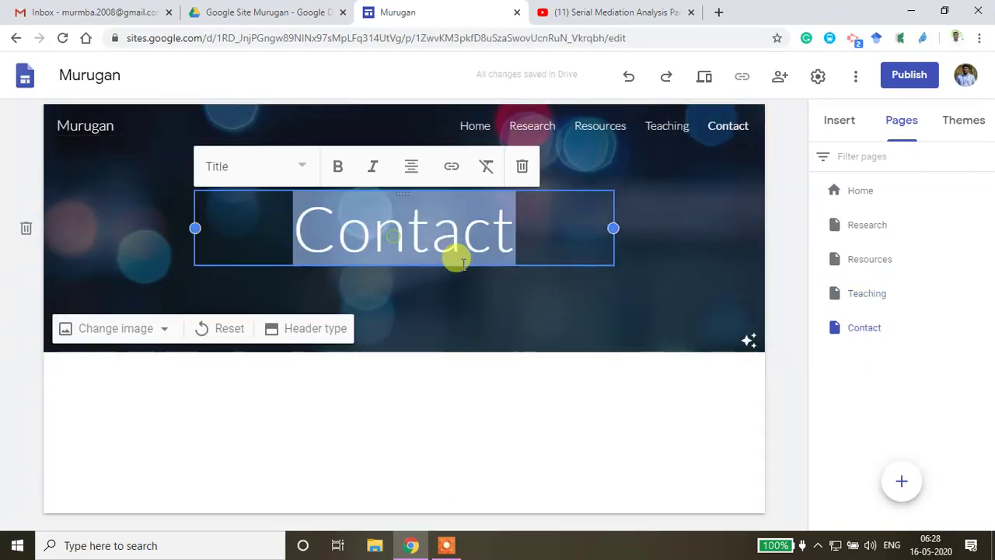
click(337, 166)
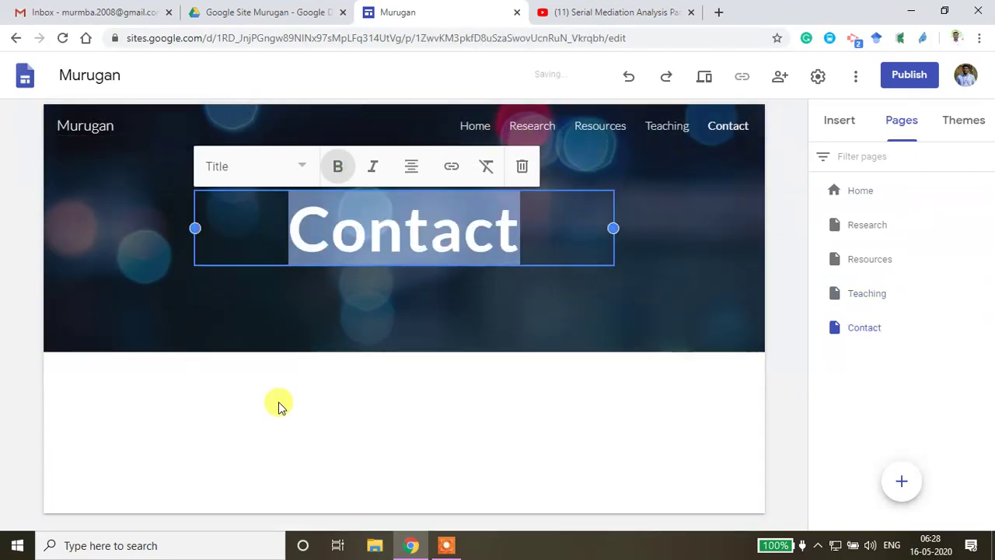
click(234, 401)
Step: Add a bold 'Contact me' heading text box on a blue Emphasis 2 section background
click(844, 122)
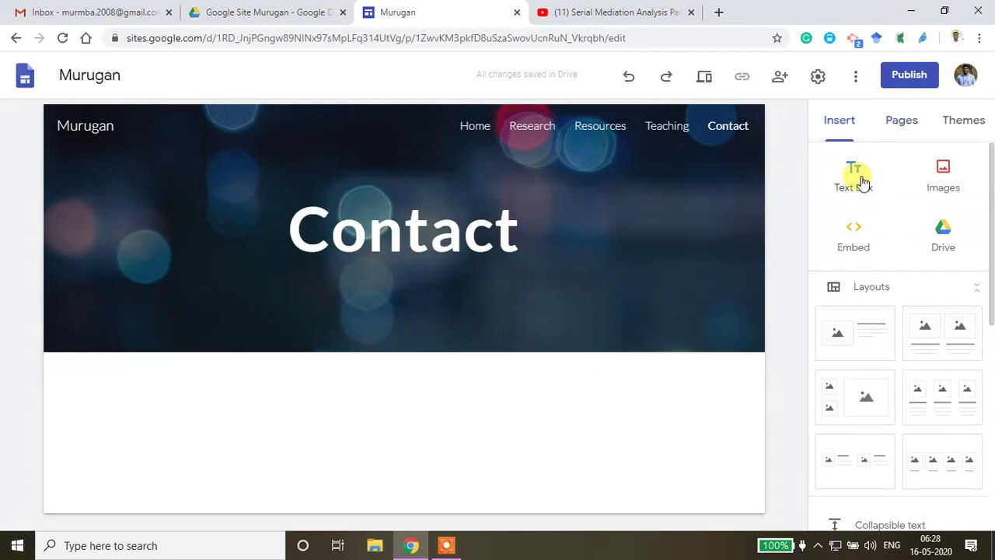
click(862, 182)
text(Contact me)
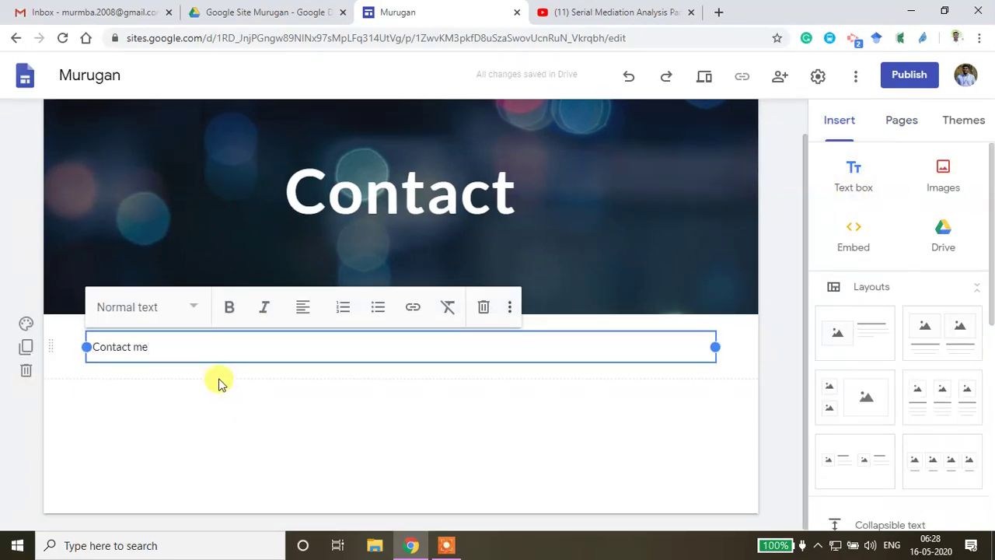
drag(186, 353, 72, 355)
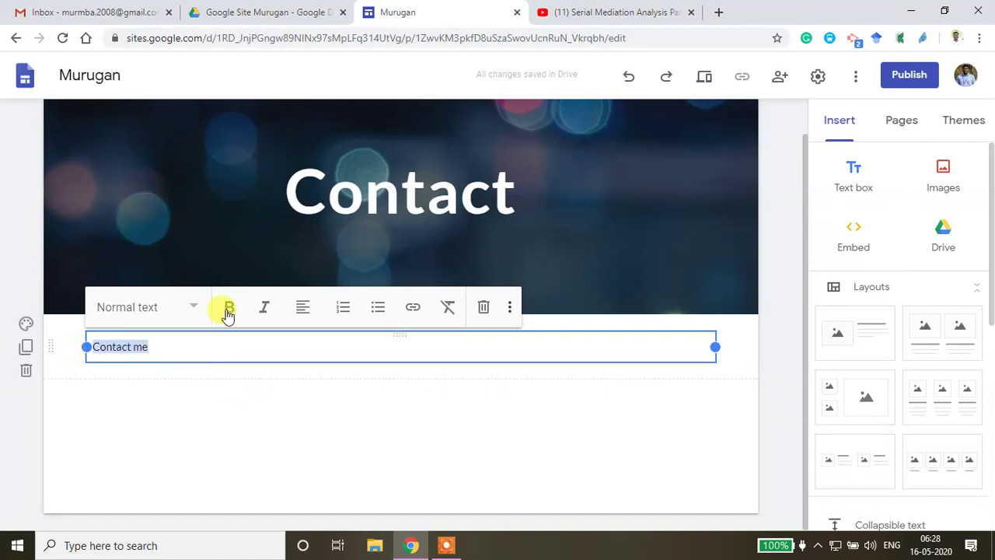
click(226, 311)
click(178, 309)
click(142, 436)
click(182, 315)
click(145, 390)
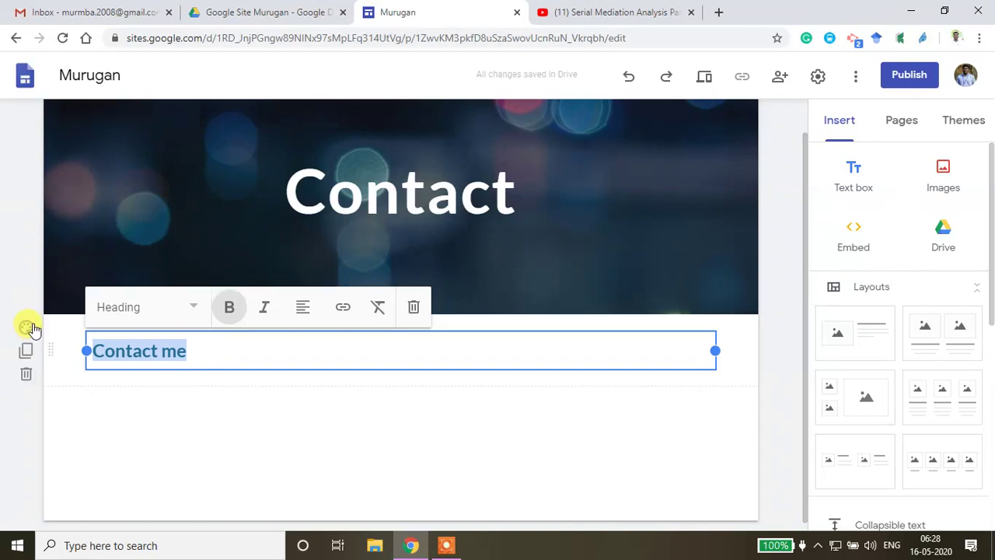
click(26, 327)
click(187, 412)
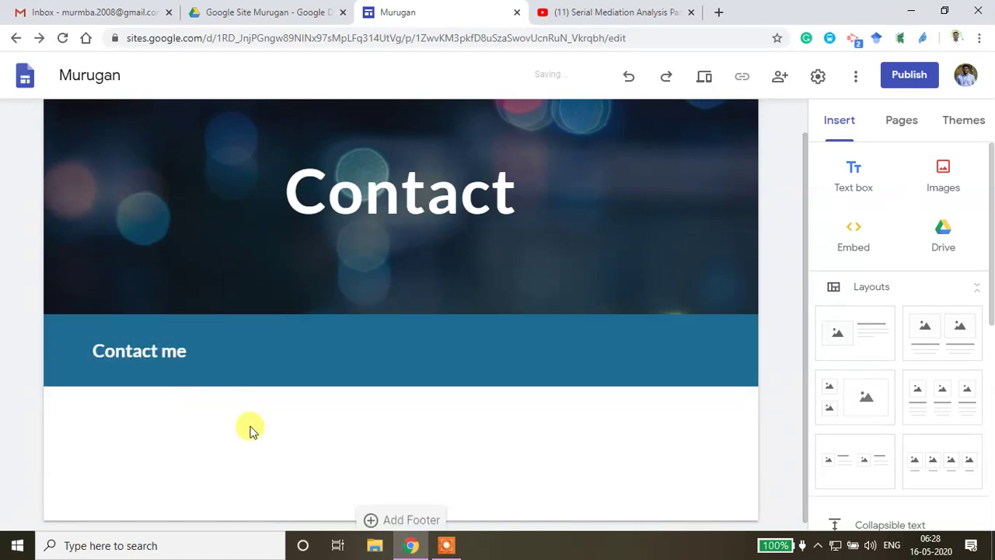
Step: Add a text box below Contact me with the labels Email: and Mobile:
click(846, 191)
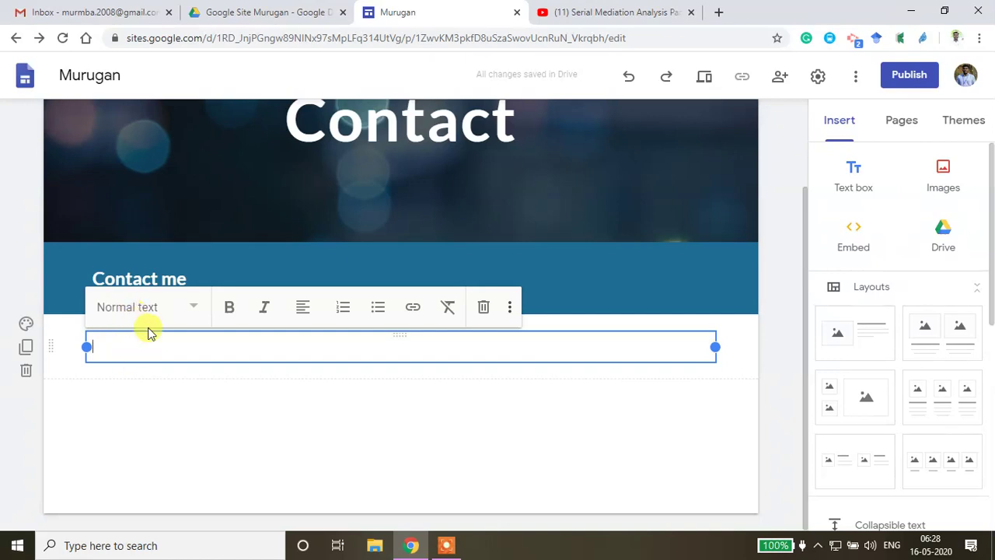
text(Dr.)
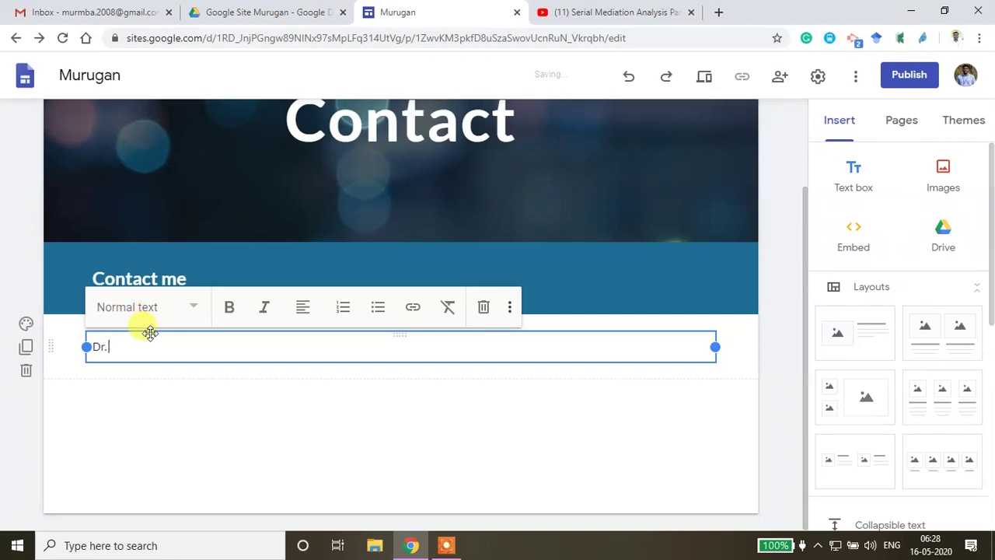
text( Murugan P)
key(Return)
text(Assist)
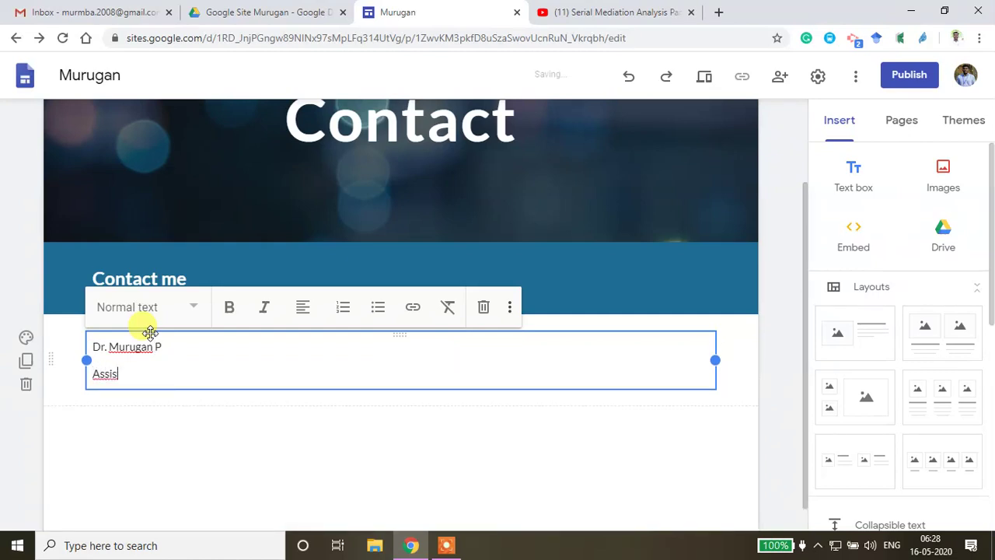
key(ctrl+z)
key(ctrl+z)
key(ctrl+z)
text(Email:)
key(Return)
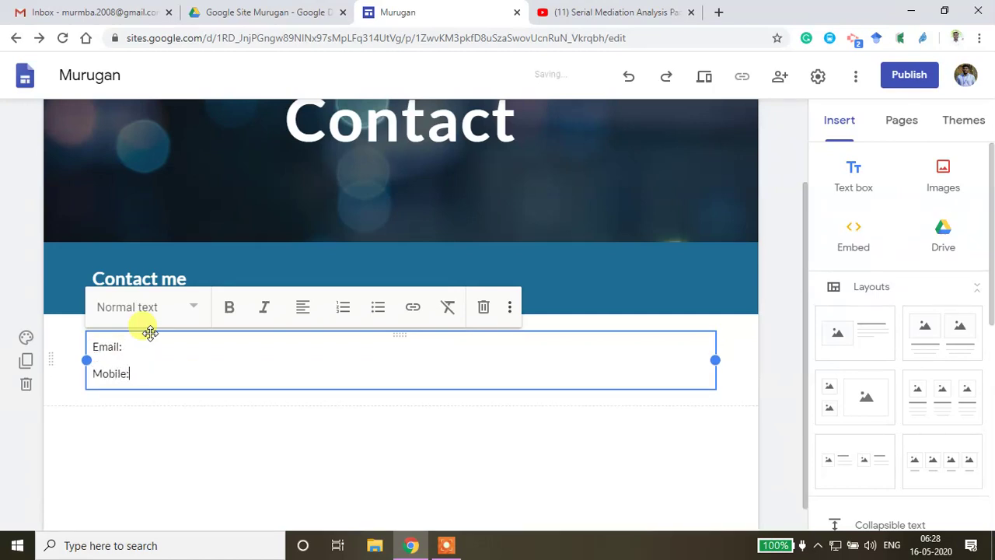
text(Mobile:)
key(Return)
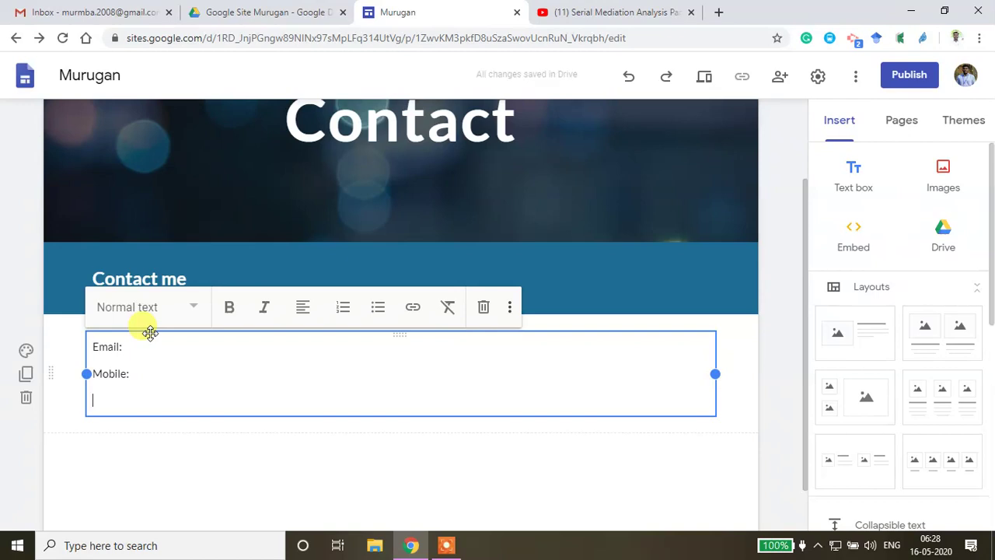
Step: Add the Facebook: and LinkedIn: labels and remove the extra blank line
text(Facebook)
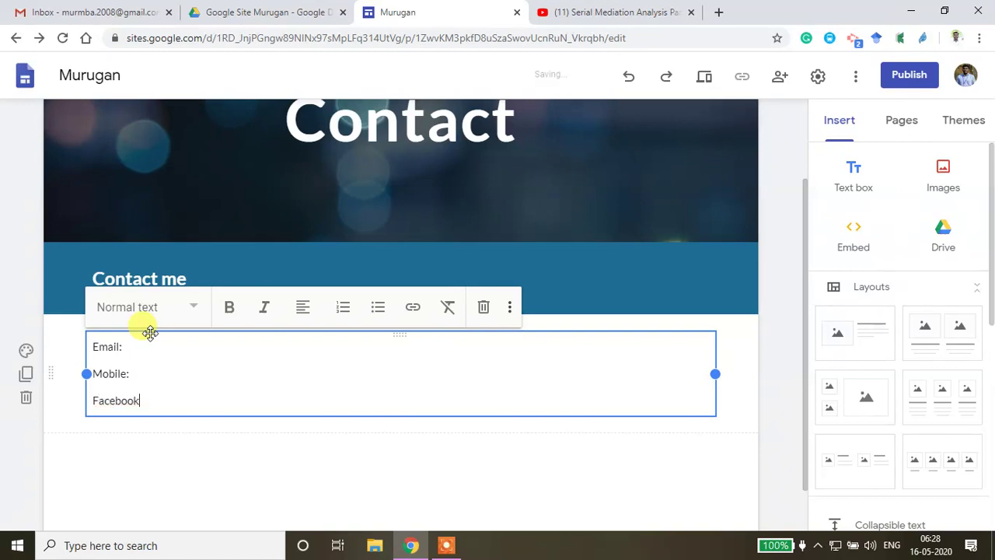
text(:)
key(Return)
text(Linked)
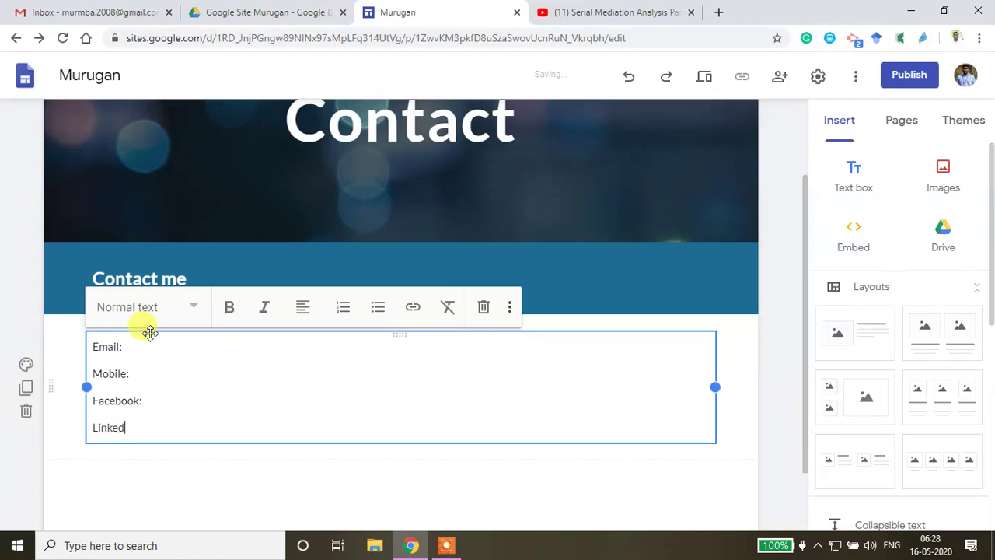
text(inn)
text(:)
key(Return)
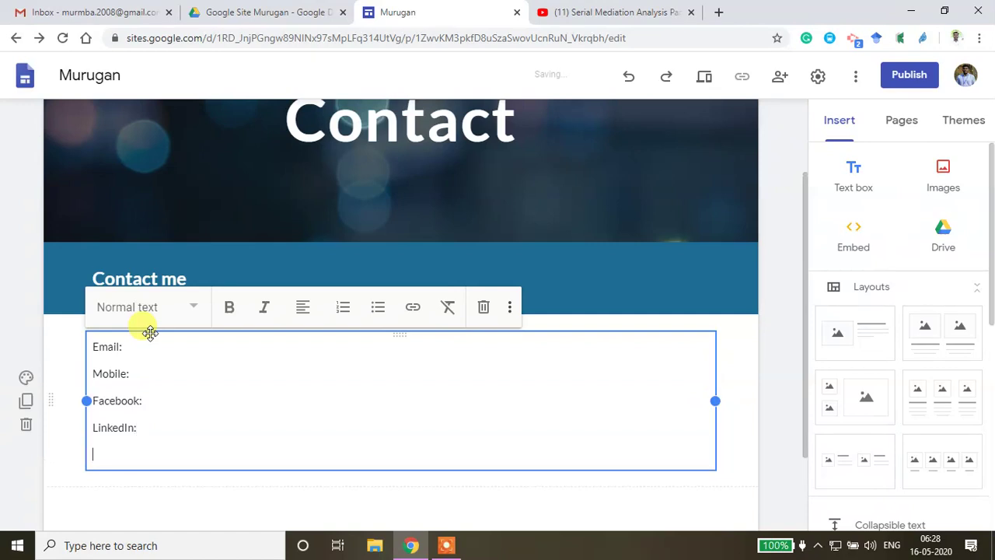
key(BackSpace)
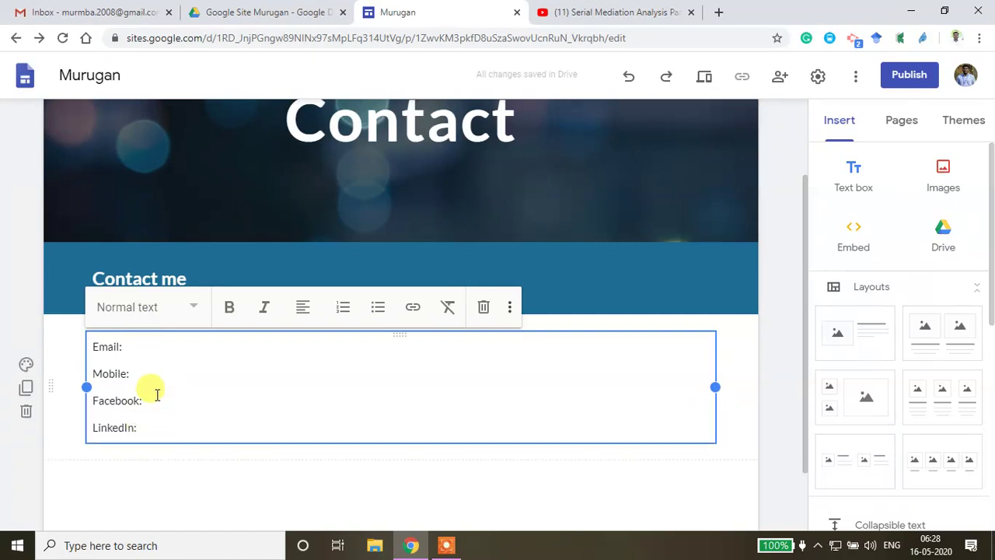
click(198, 473)
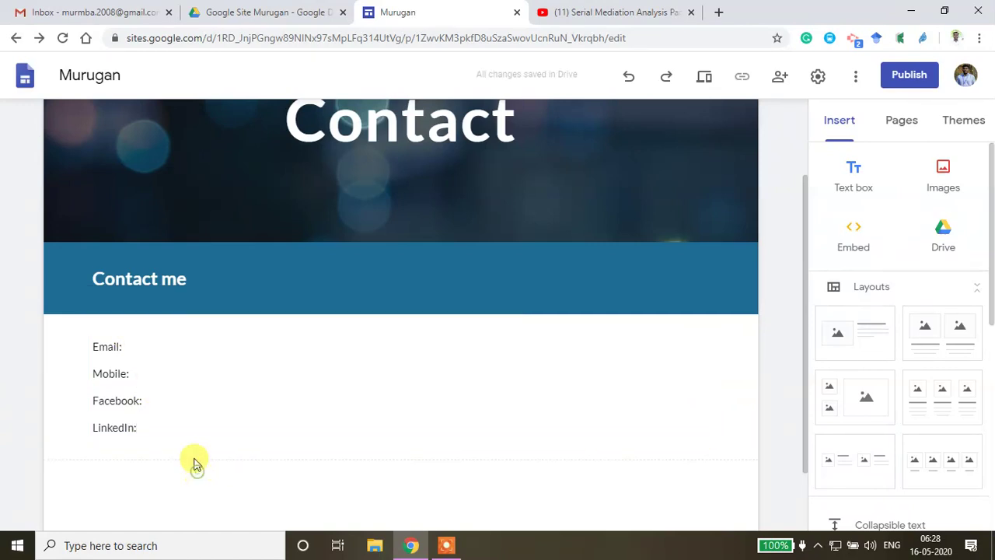
scroll(194, 463, down, 1)
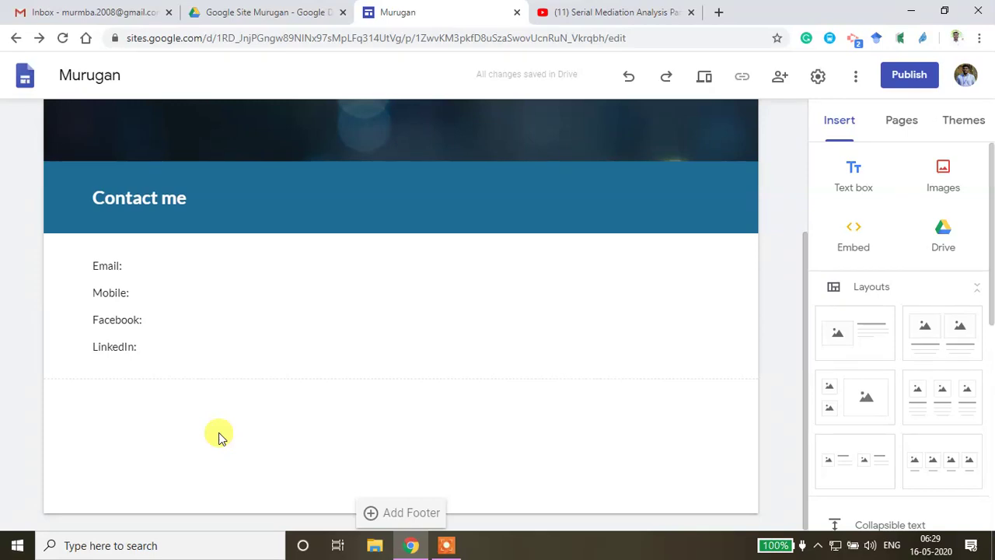
scroll(395, 389, up, 3)
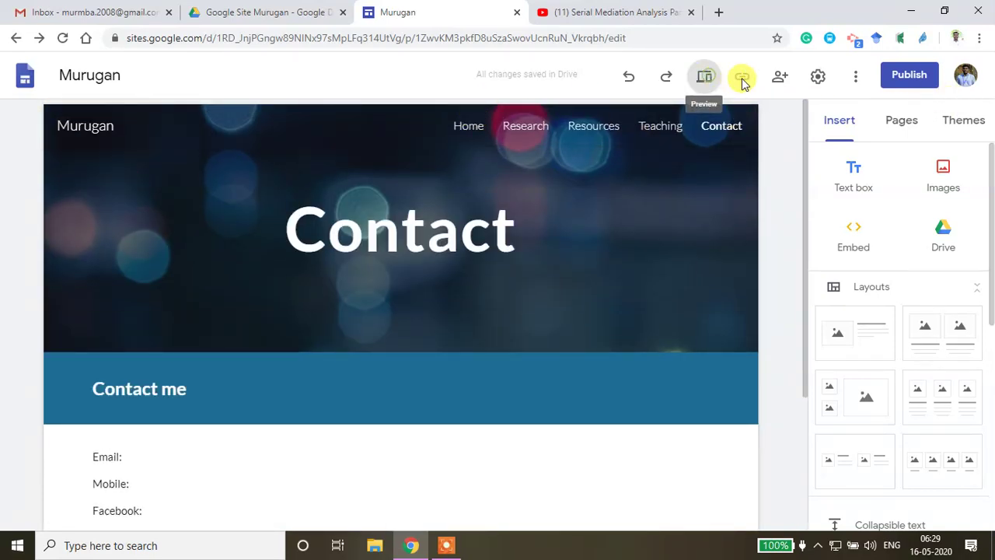
click(704, 76)
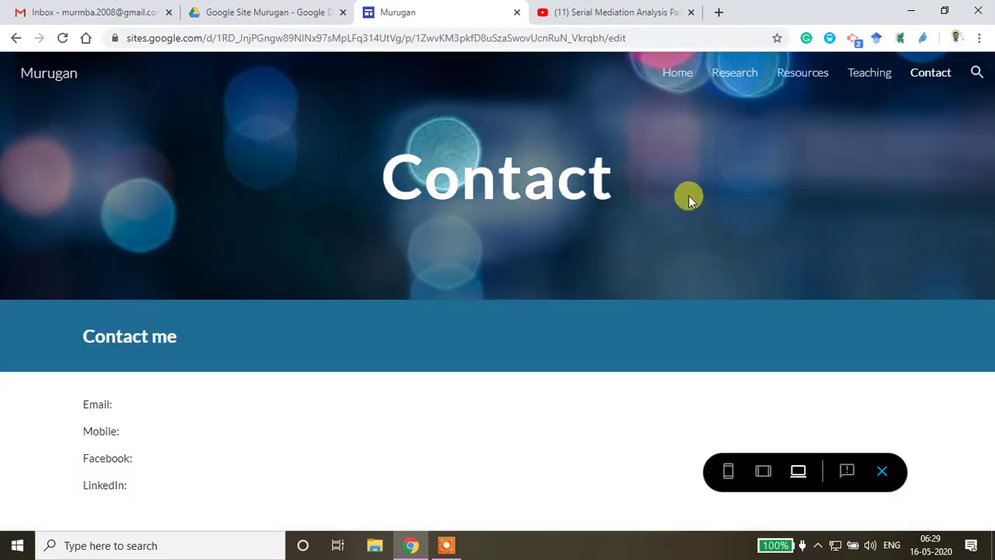
click(669, 80)
scroll(466, 342, down, 4)
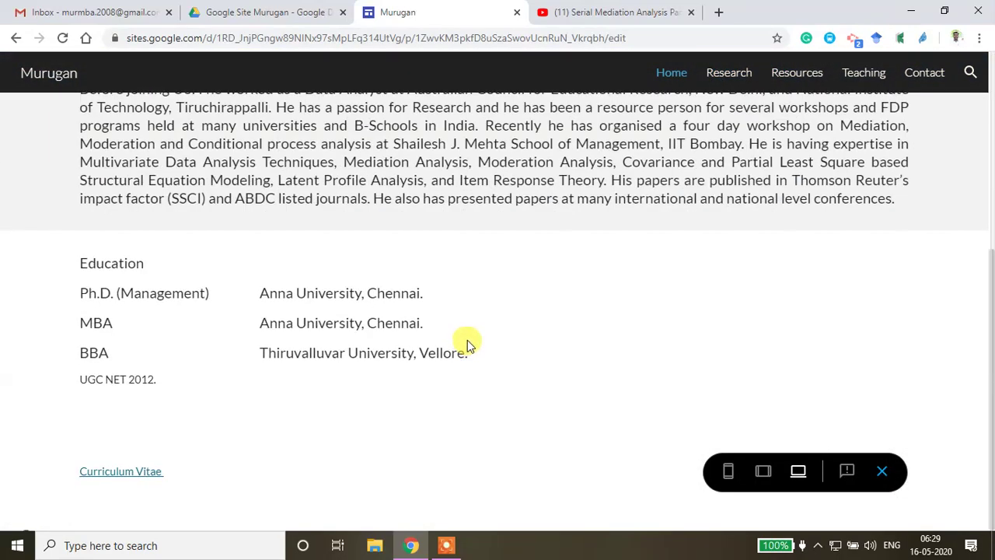
scroll(467, 340, up, 4)
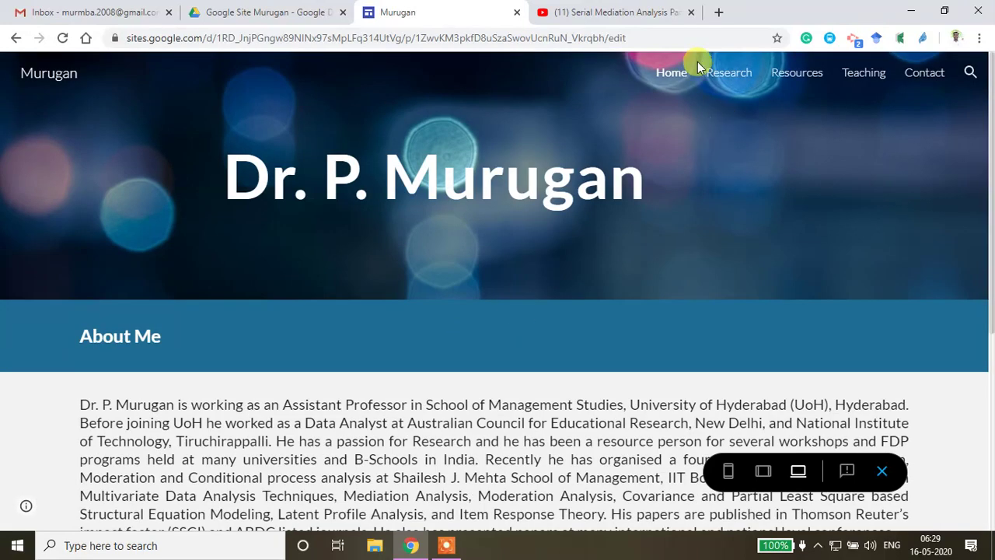
click(733, 71)
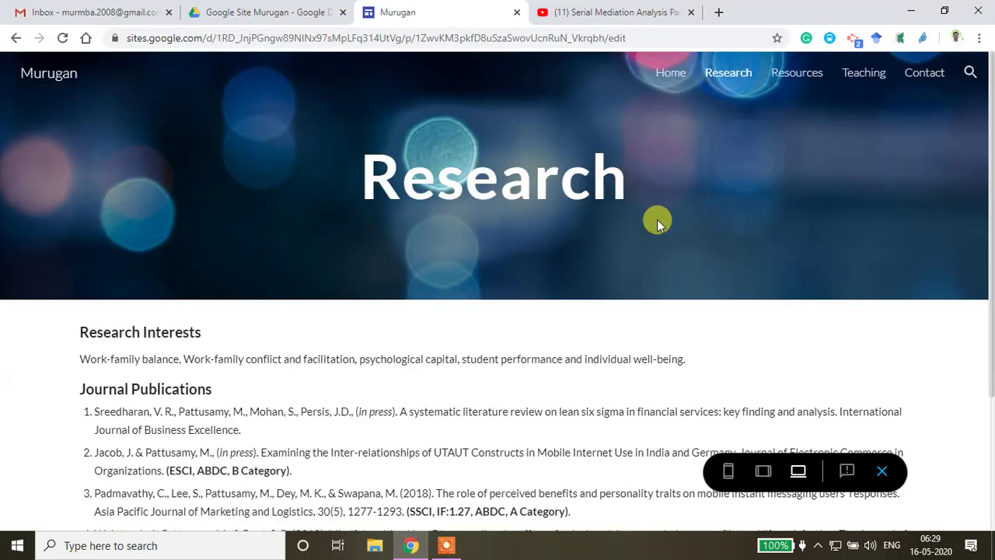
scroll(657, 264, down, 2)
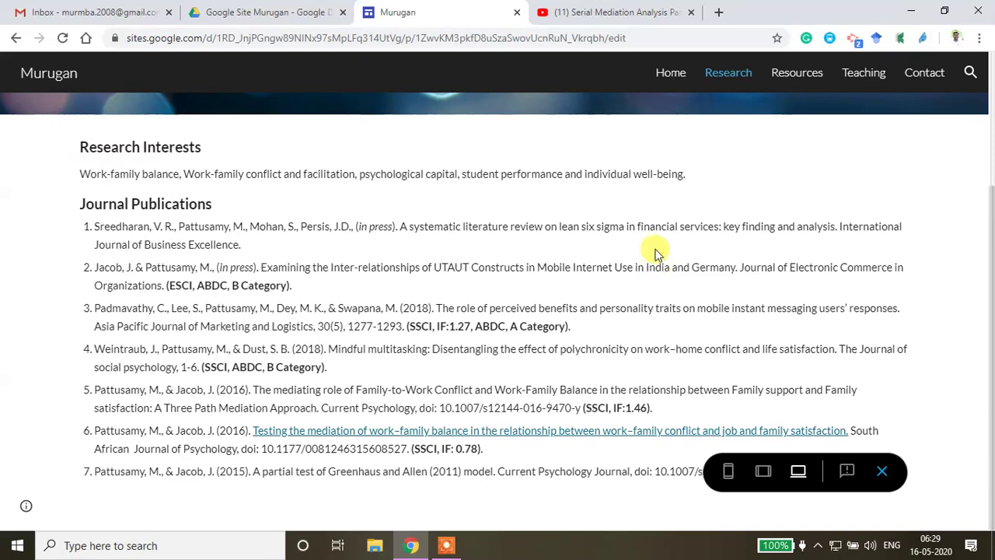
click(581, 436)
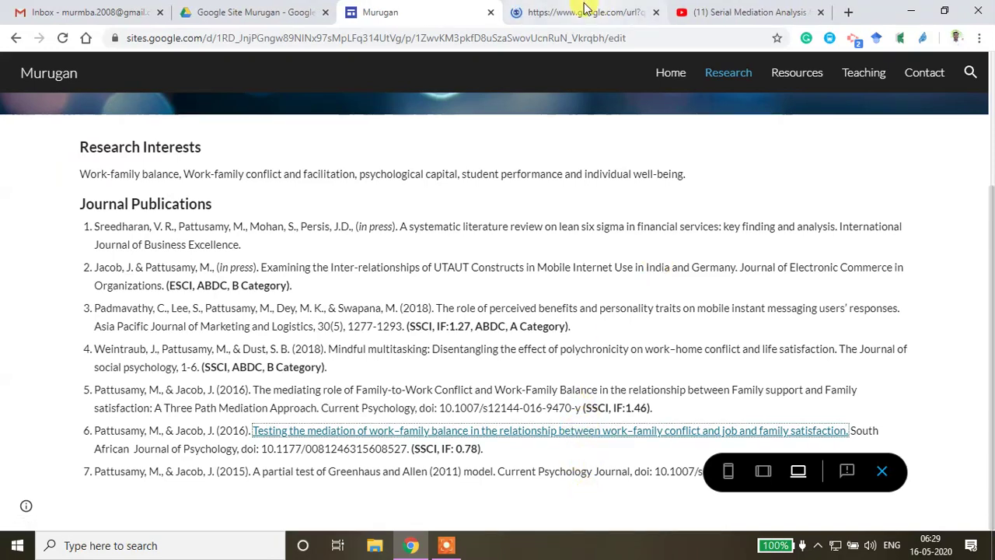
click(587, 11)
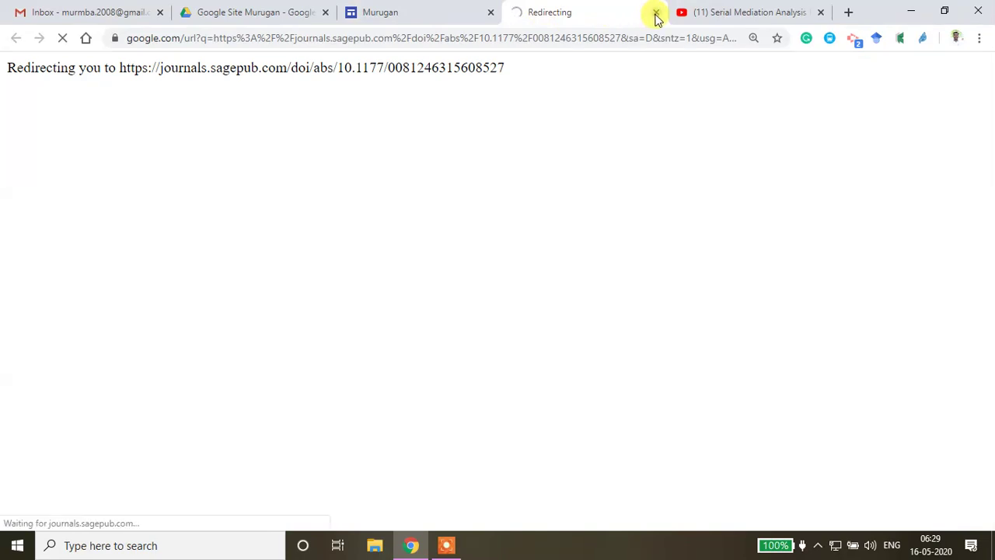
click(656, 16)
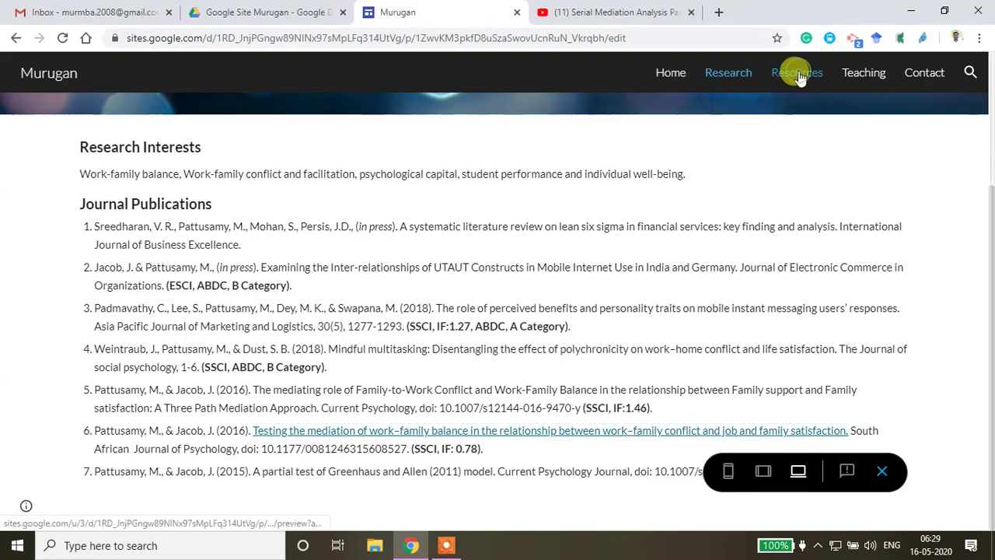
click(797, 73)
scroll(435, 405, down, 4)
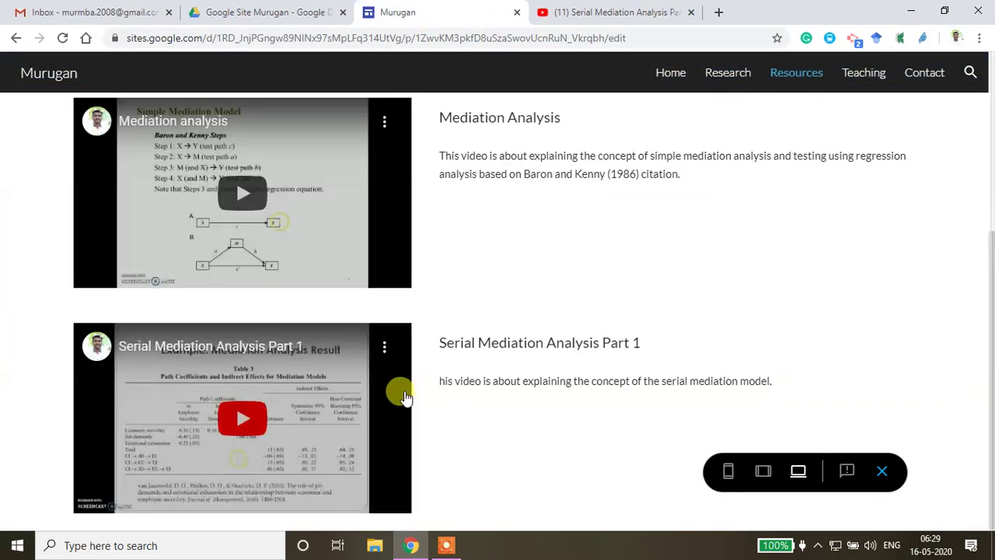
scroll(405, 389, up, 4)
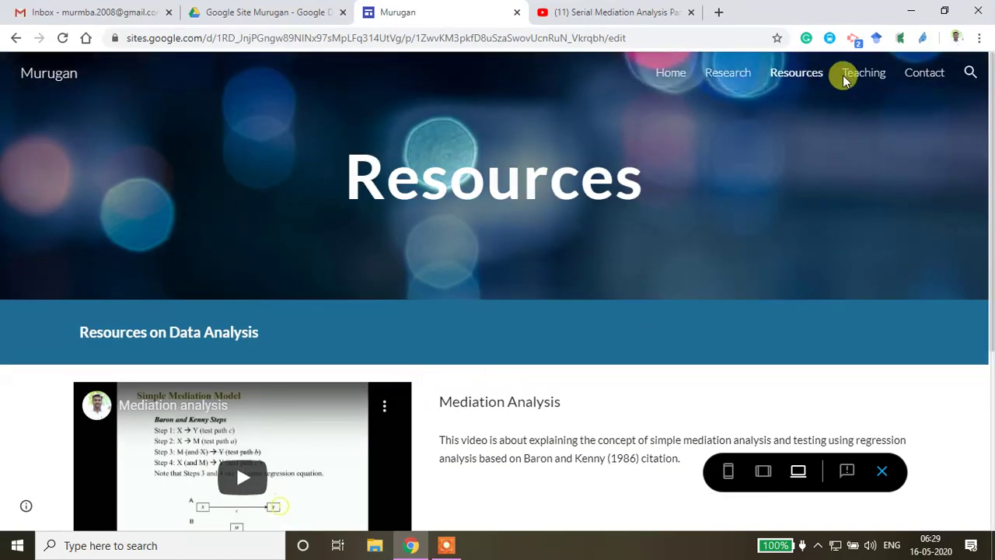
click(864, 72)
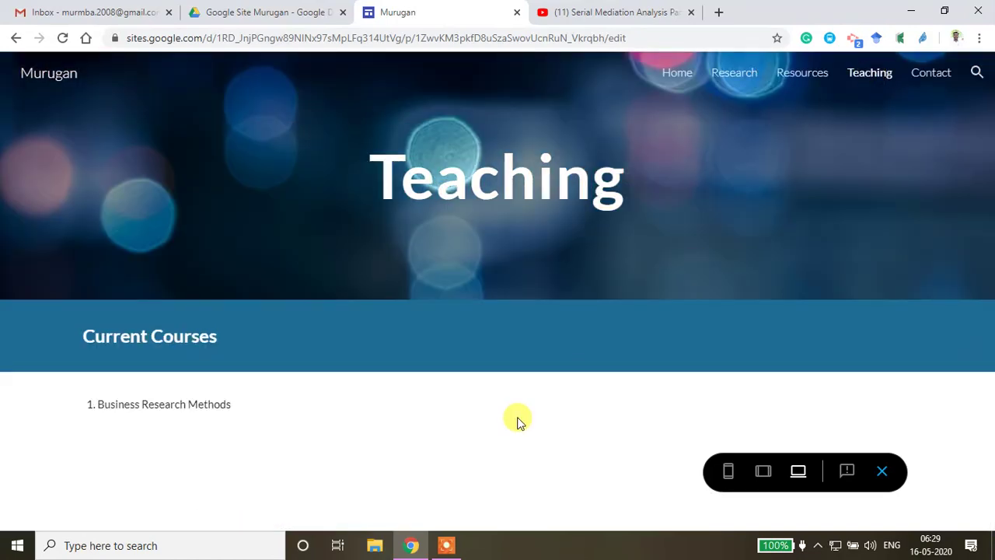
click(929, 73)
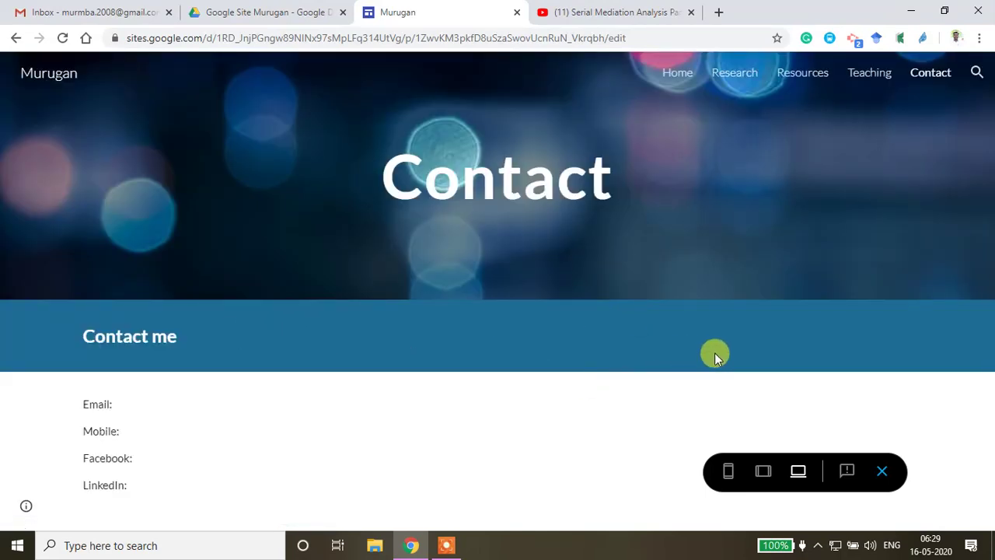
click(883, 471)
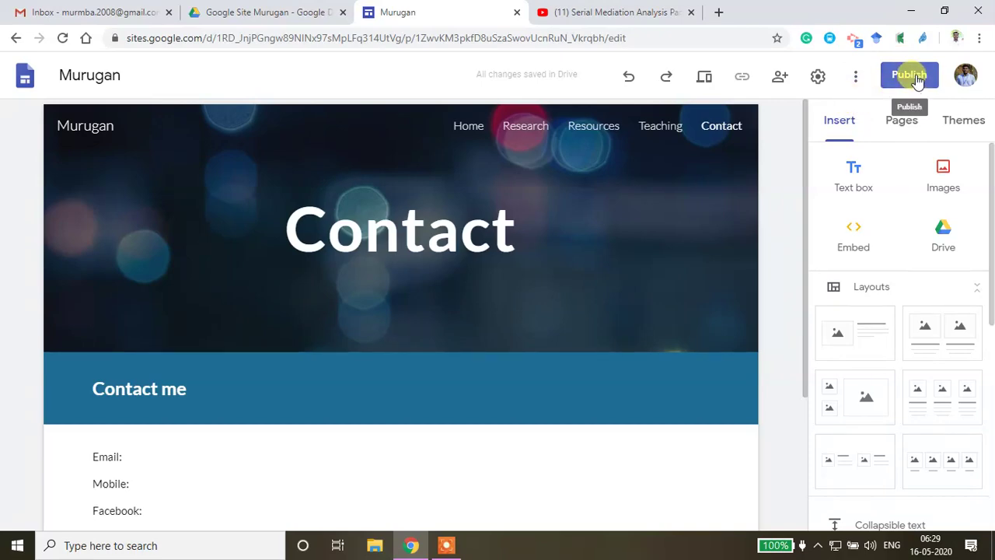
Step: In Publish to the web, set the site's web address to drpmurugan
click(916, 78)
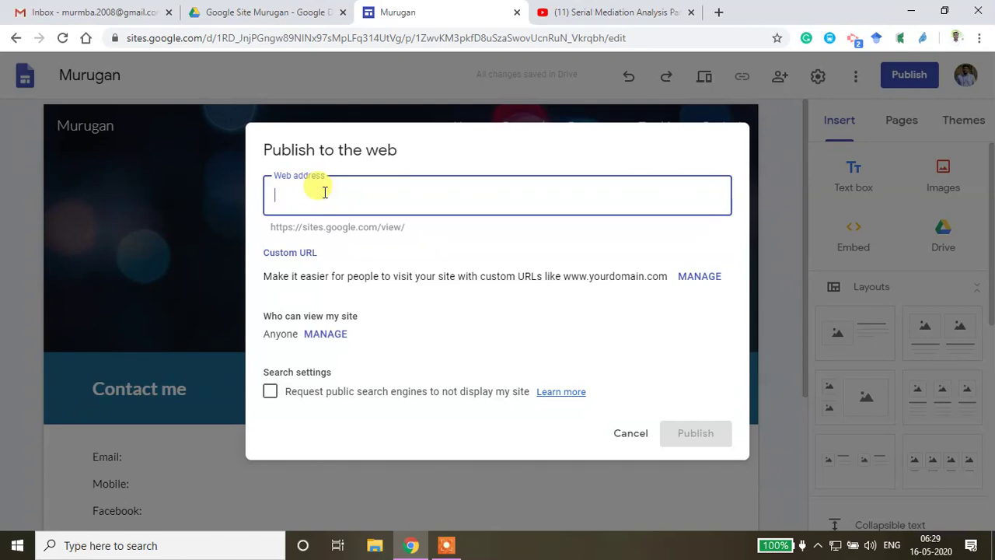
text(m)
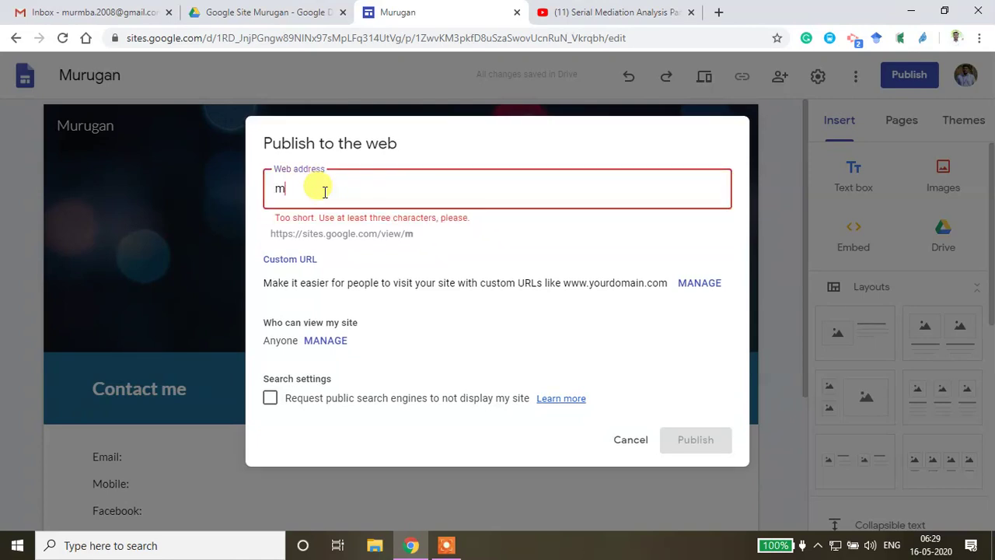
text(uruganp)
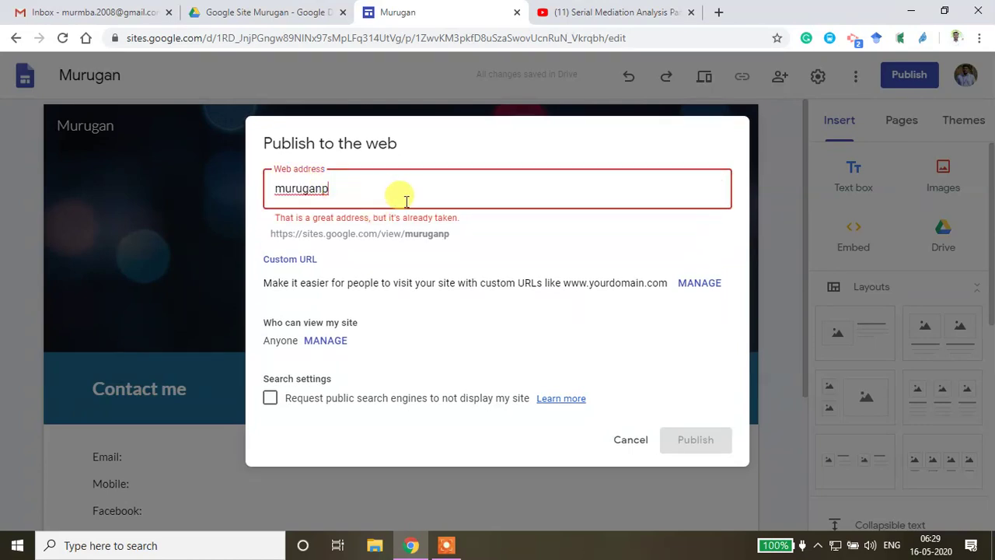
key(BackSpace)
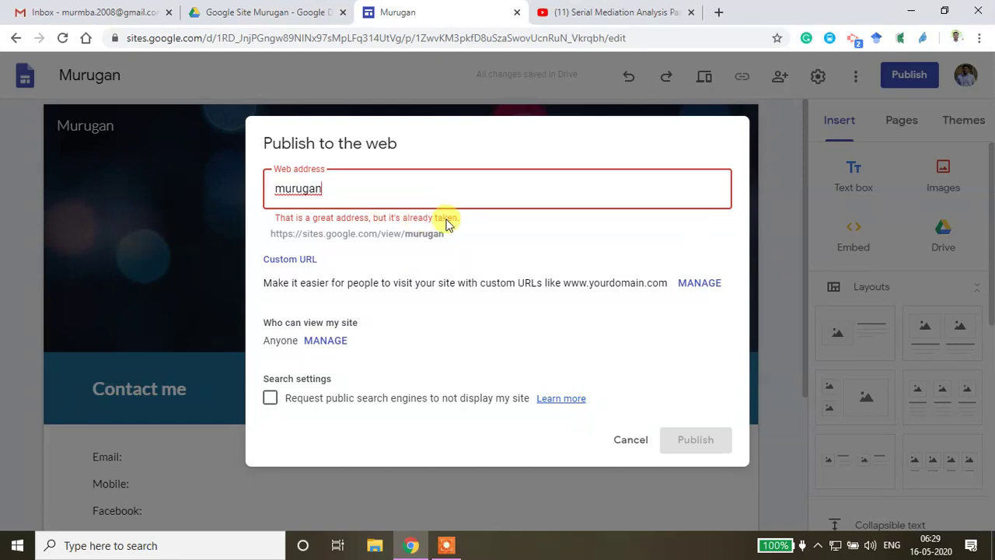
text(p)
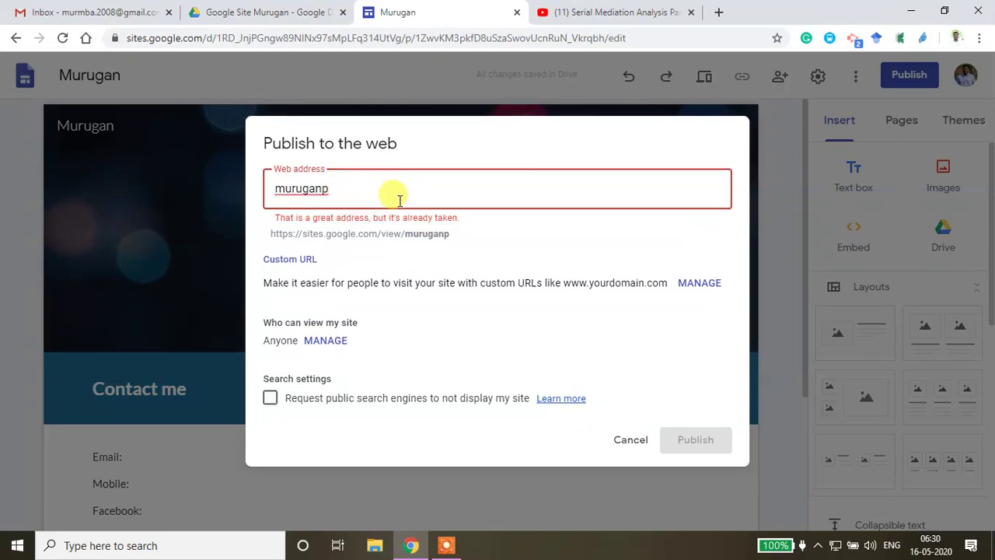
click(276, 188)
text(drp)
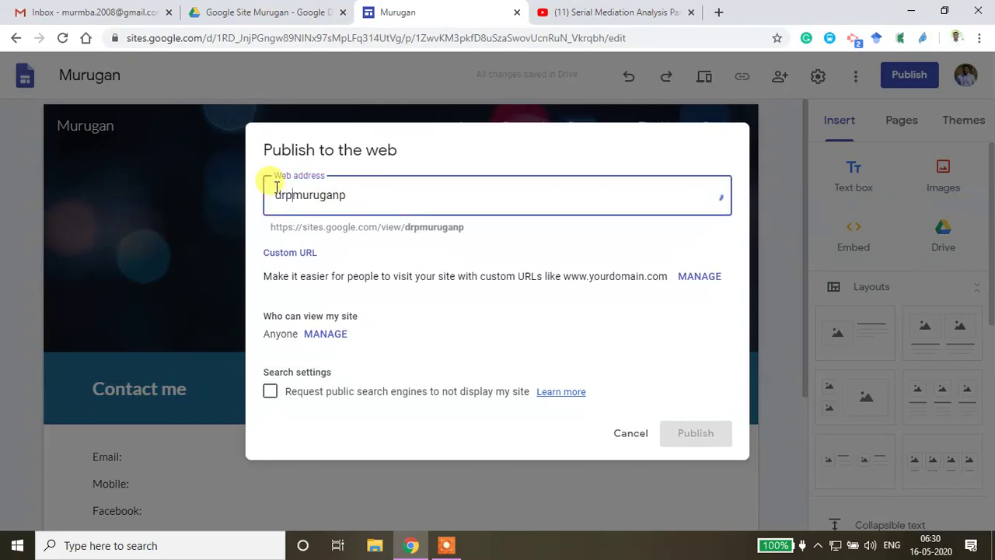
click(348, 194)
key(BackSpace)
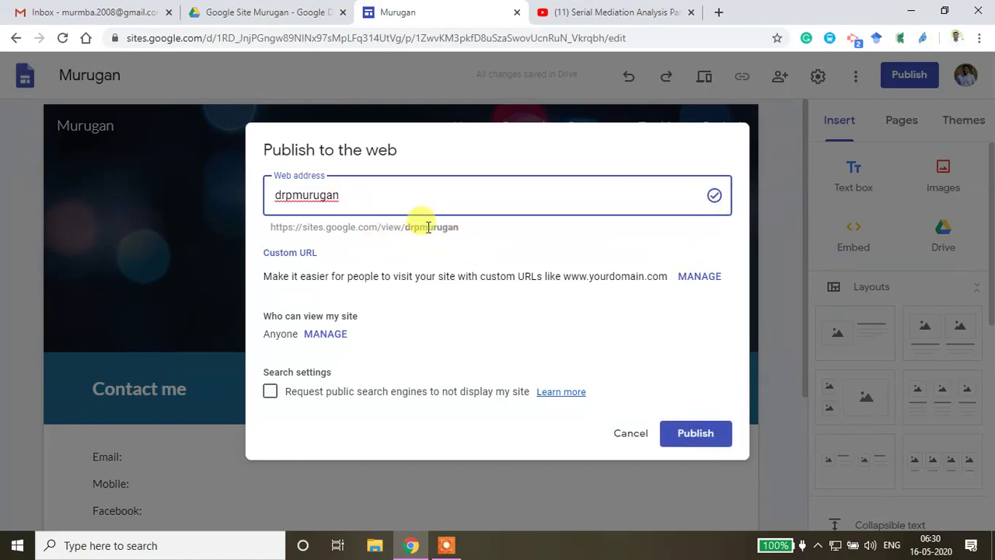
Step: Copy the site URL preview and publish the site
drag(458, 224, 267, 226)
key(ctrl+c)
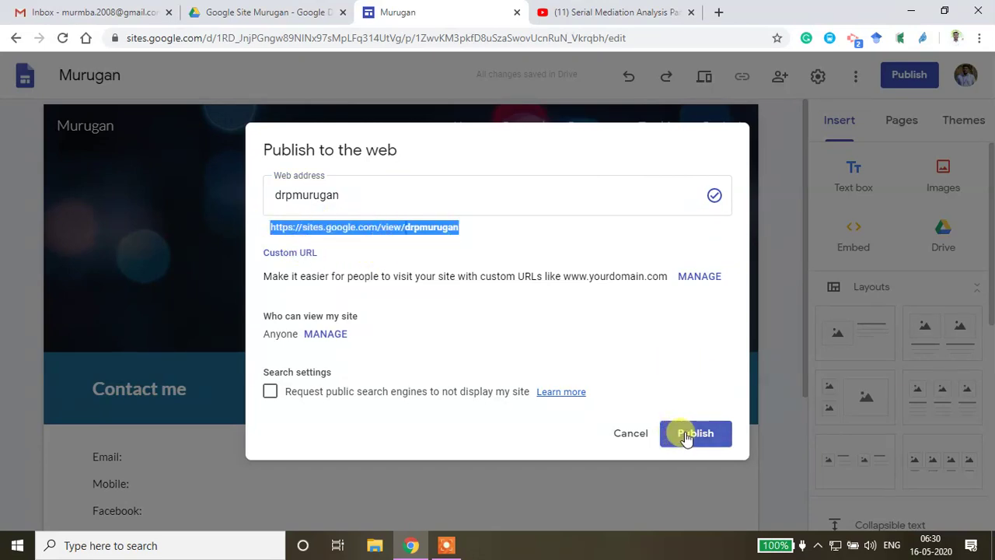
click(269, 391)
click(708, 432)
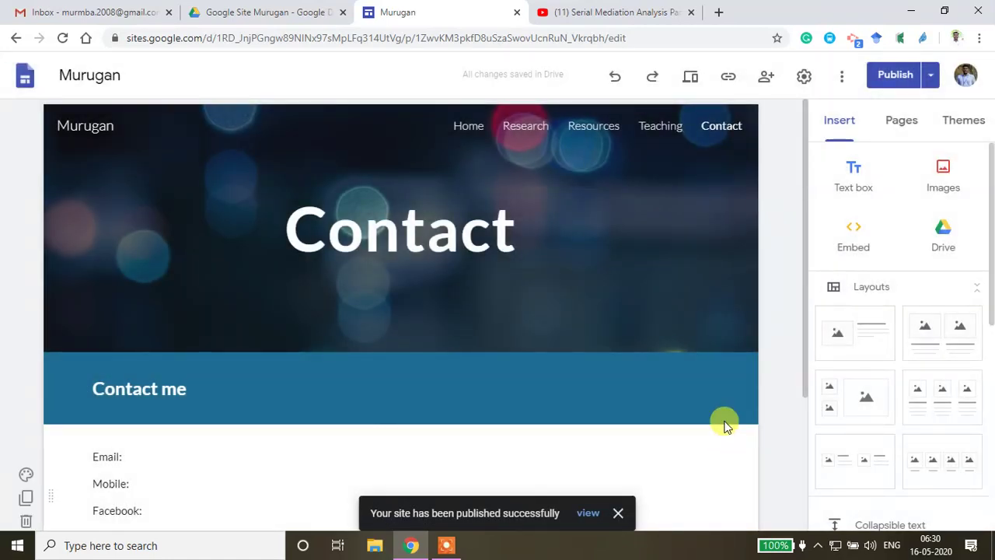
Step: Load sites.google.com/view/drpmurugan in a new tab, scroll through it, and return to the editor
click(718, 12)
key(ctrl+v)
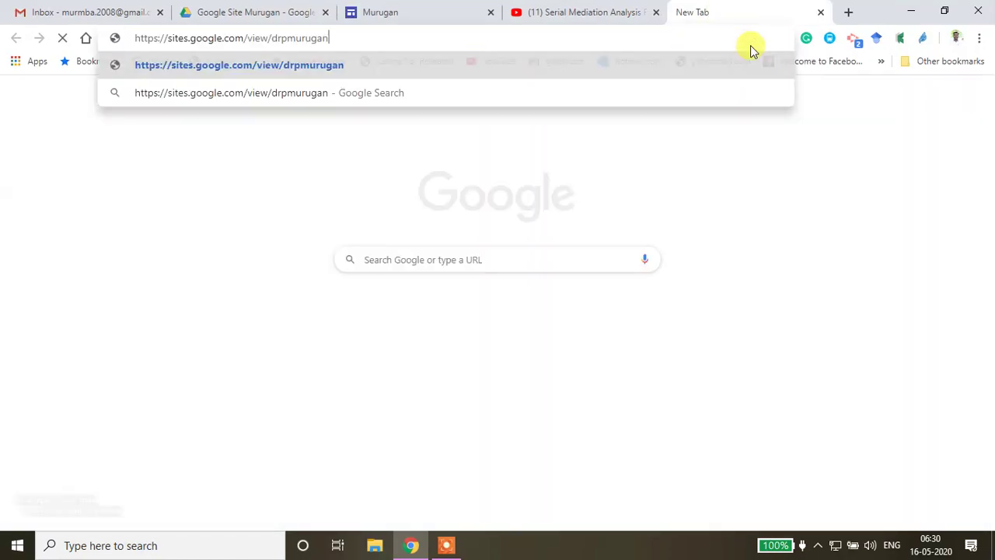
key(Return)
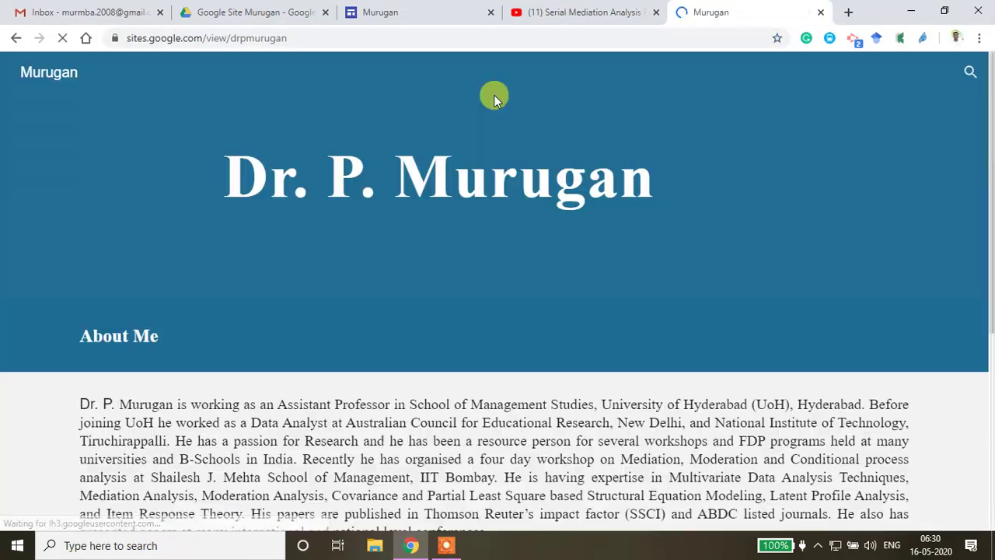
scroll(521, 233, down, 3)
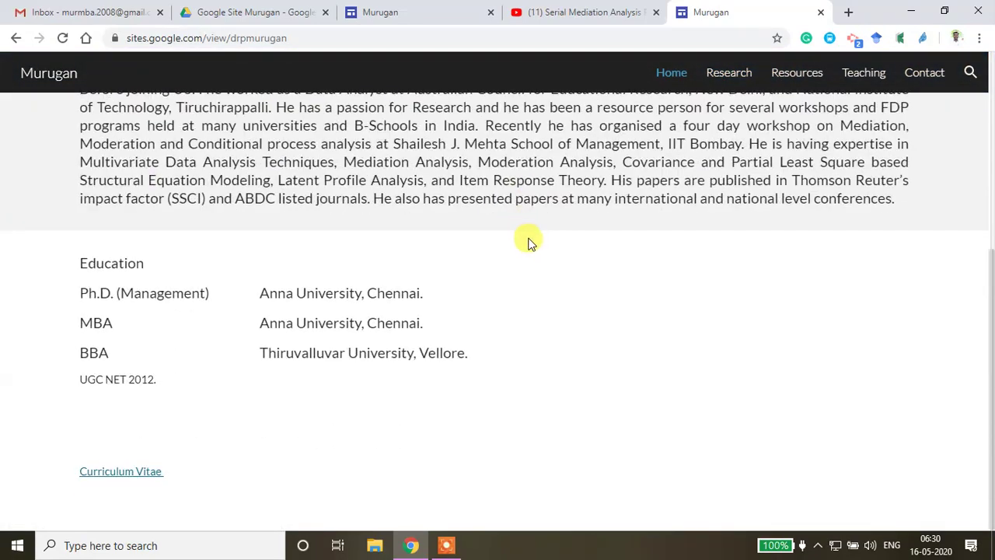
scroll(534, 235, up, 4)
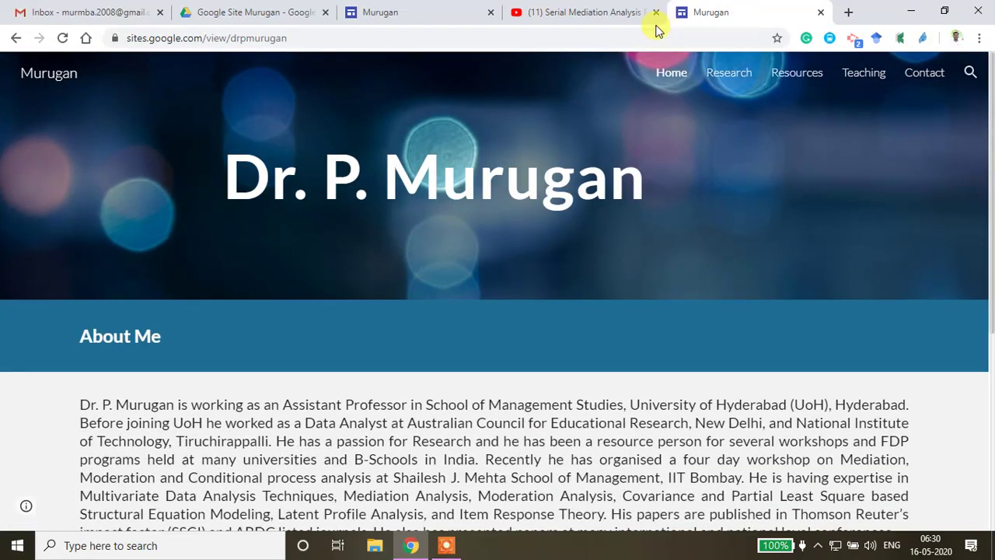
click(403, 11)
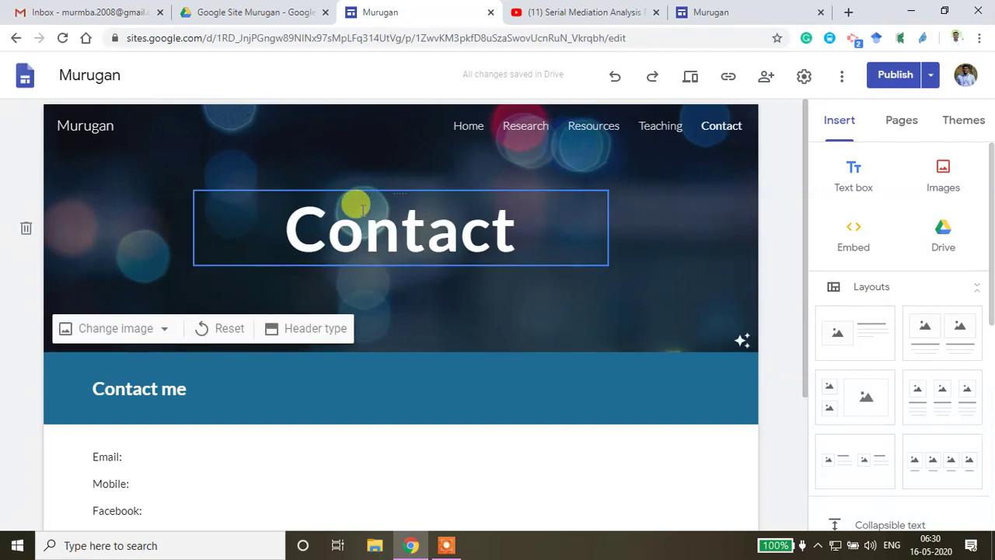
Step: Reload the Google Site Murugan folder in the Drive tab
click(251, 11)
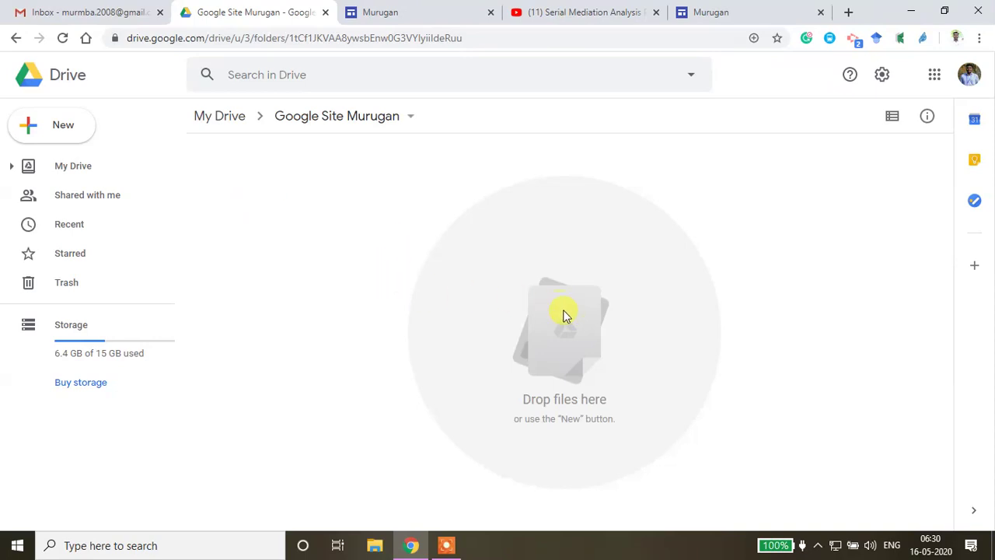
click(349, 35)
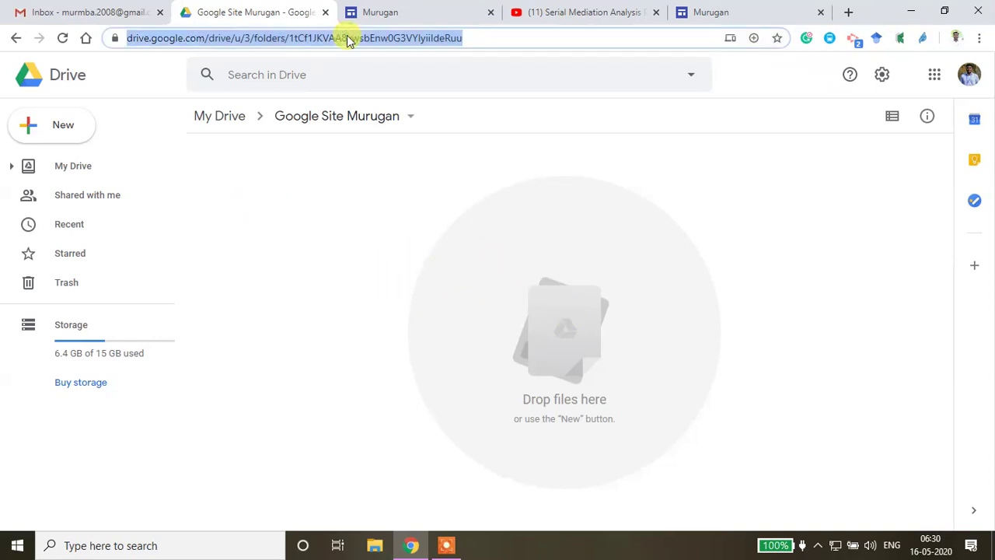
key(Return)
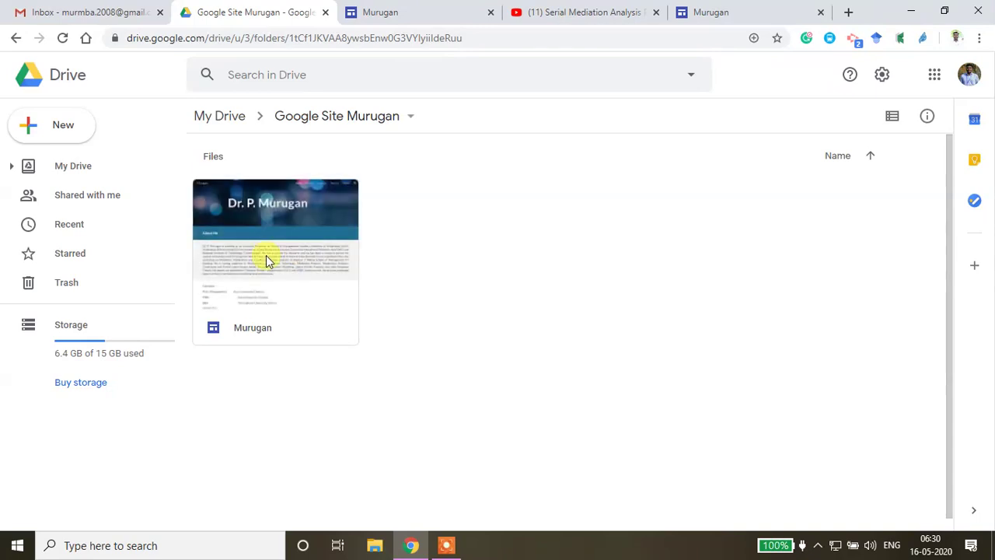
Step: Unpublish the site from the editor's Publish options
click(702, 11)
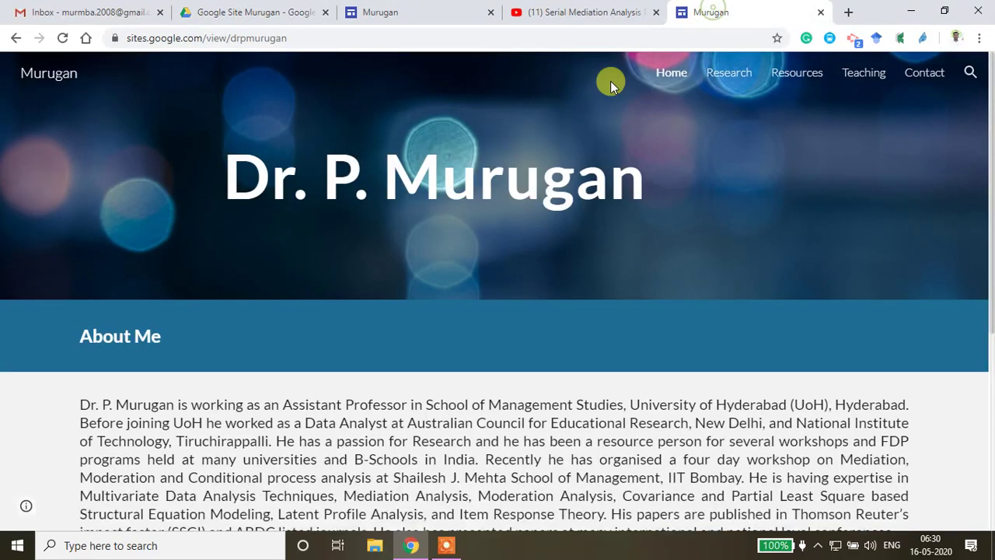
click(417, 13)
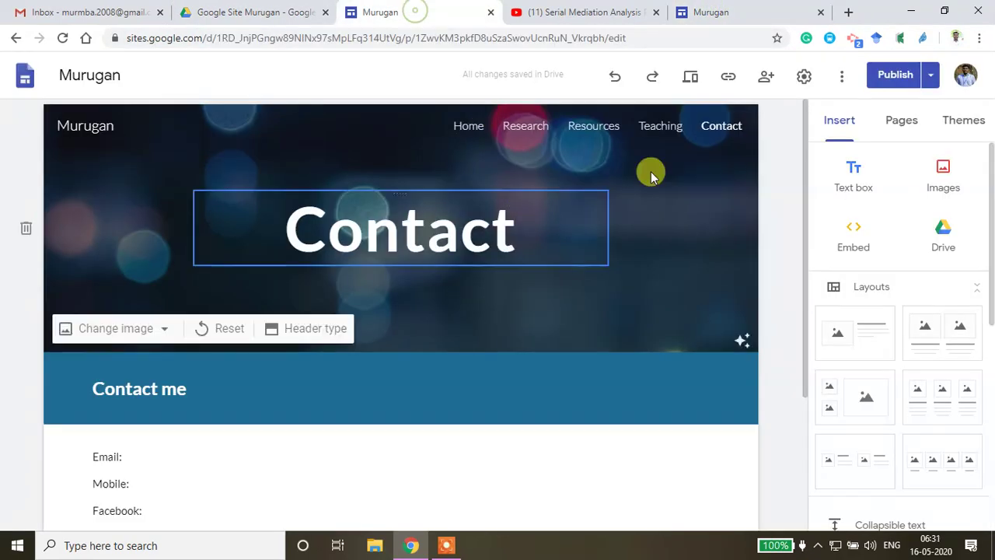
click(933, 75)
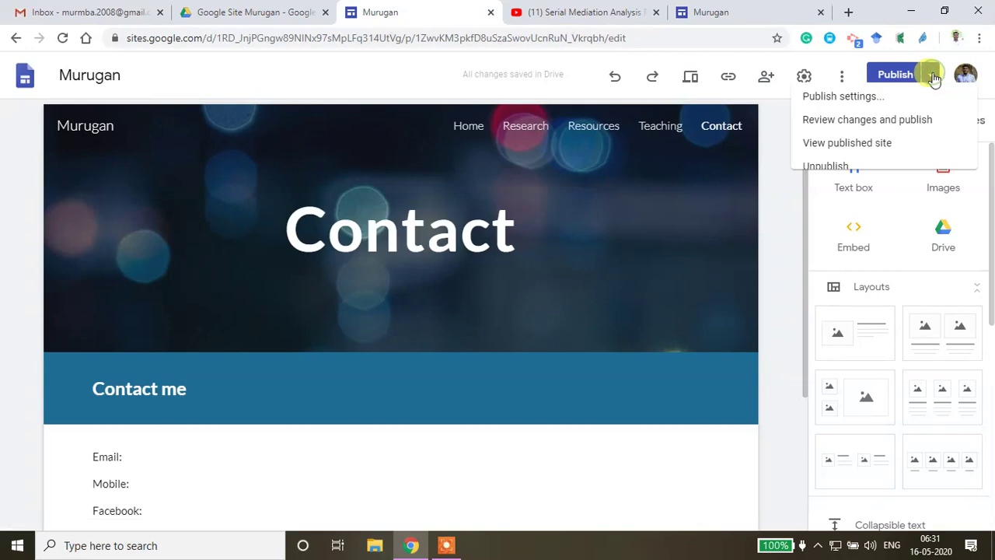
click(808, 175)
click(600, 328)
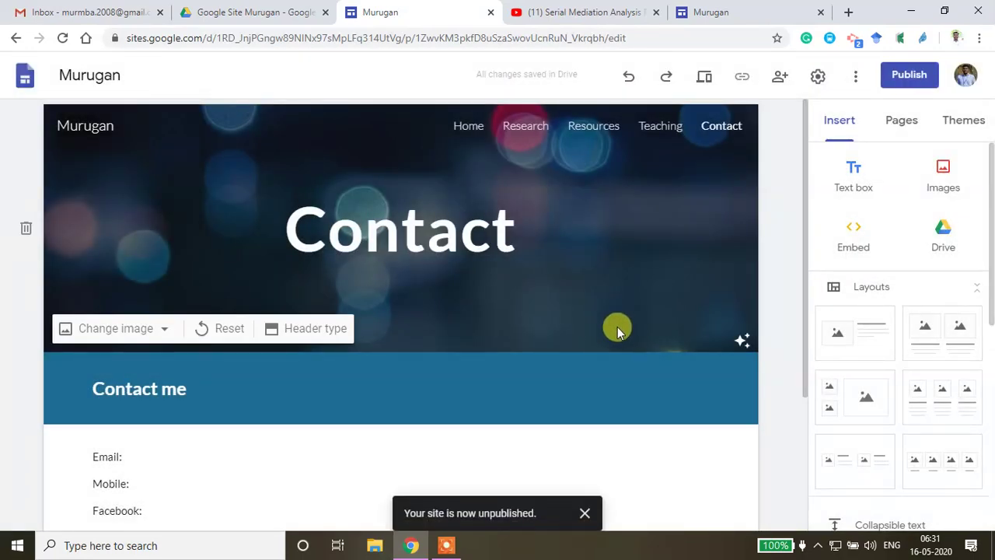
Step: Reload the live site tab, then open its drpmurugan address in an incognito window
click(712, 14)
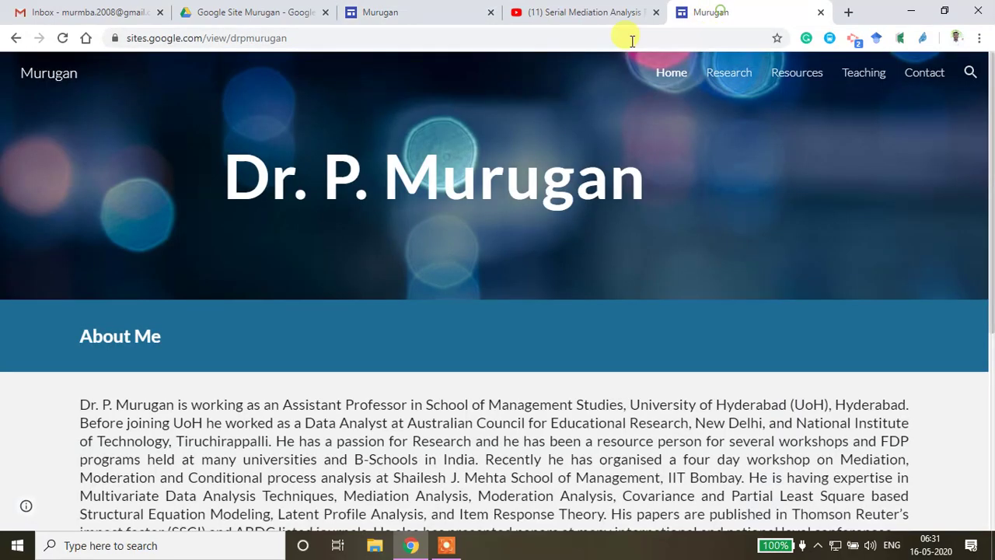
click(482, 39)
key(Return)
drag(314, 36, 113, 38)
key(ctrl+c)
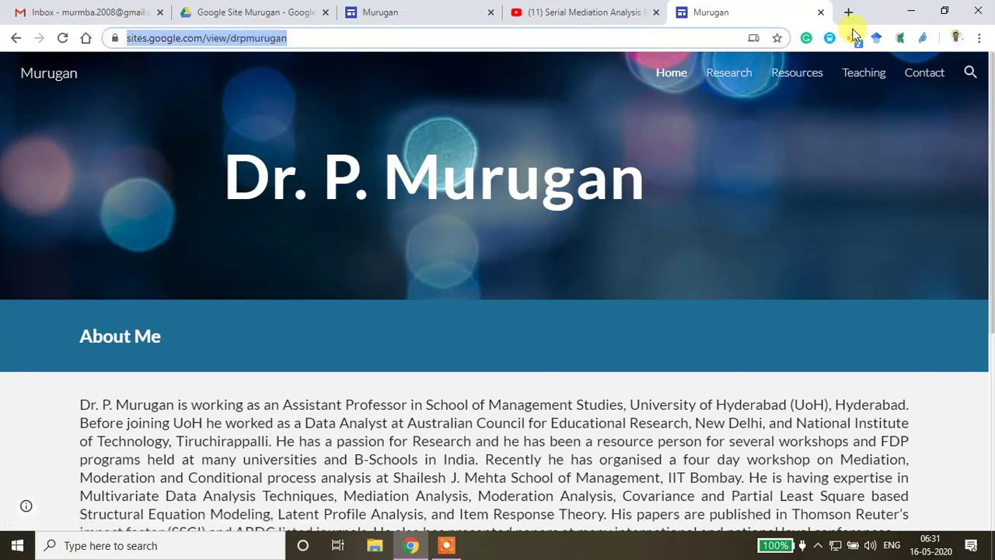
click(977, 38)
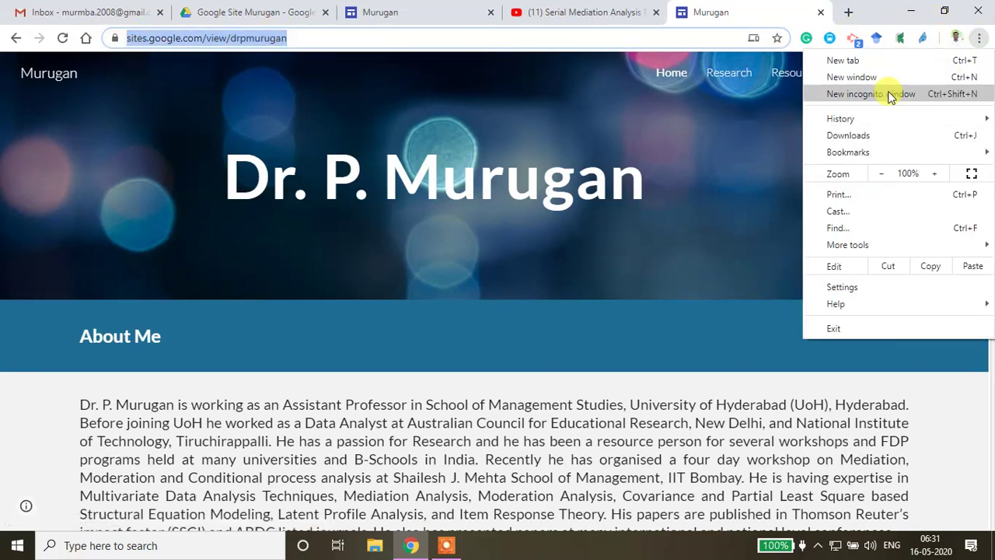
click(889, 93)
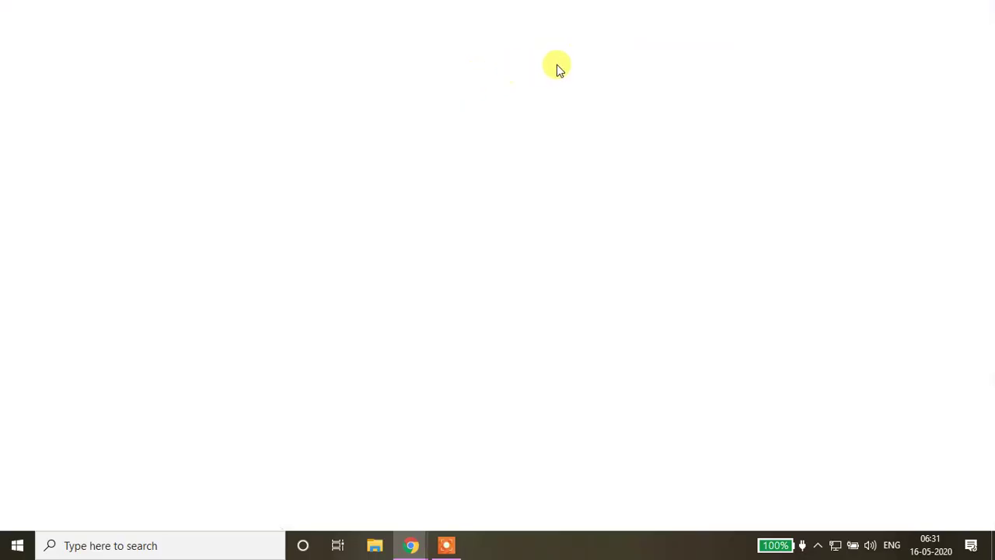
key(ctrl+v)
key(Return)
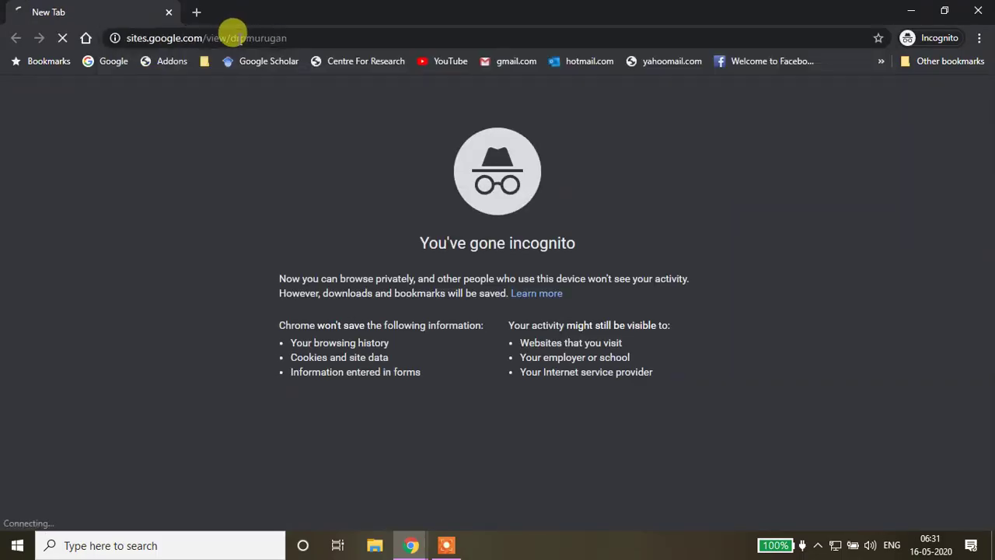